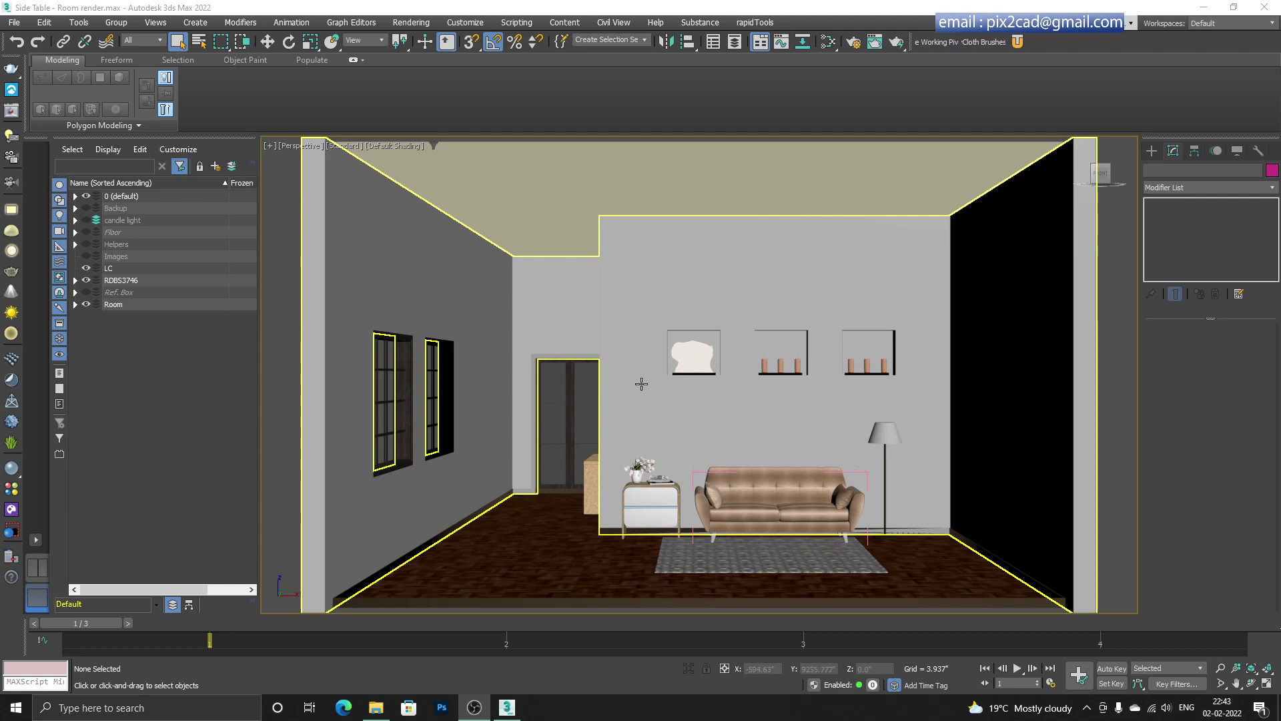
- Examine the furnished room model from the front, the side and above
{"action": "scroll", "coordinate": [762, 417], "scroll_direction": "down", "scroll_amount": 4}
{"action": "middle_click_drag", "start_coordinate": [809, 390], "coordinate": [776, 414], "text": "alt"}
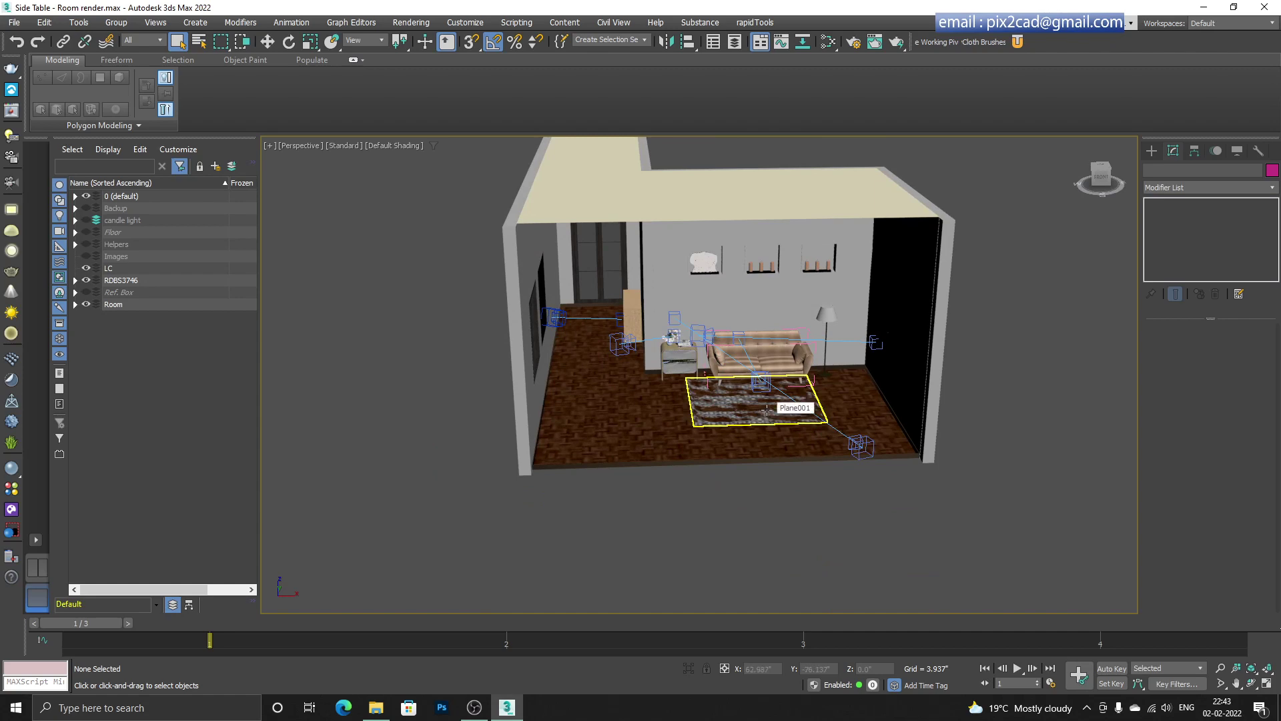
{"action": "middle_click_drag", "start_coordinate": [756, 417], "coordinate": [758, 442], "text": "alt"}
{"action": "left_click", "coordinate": [759, 443]}
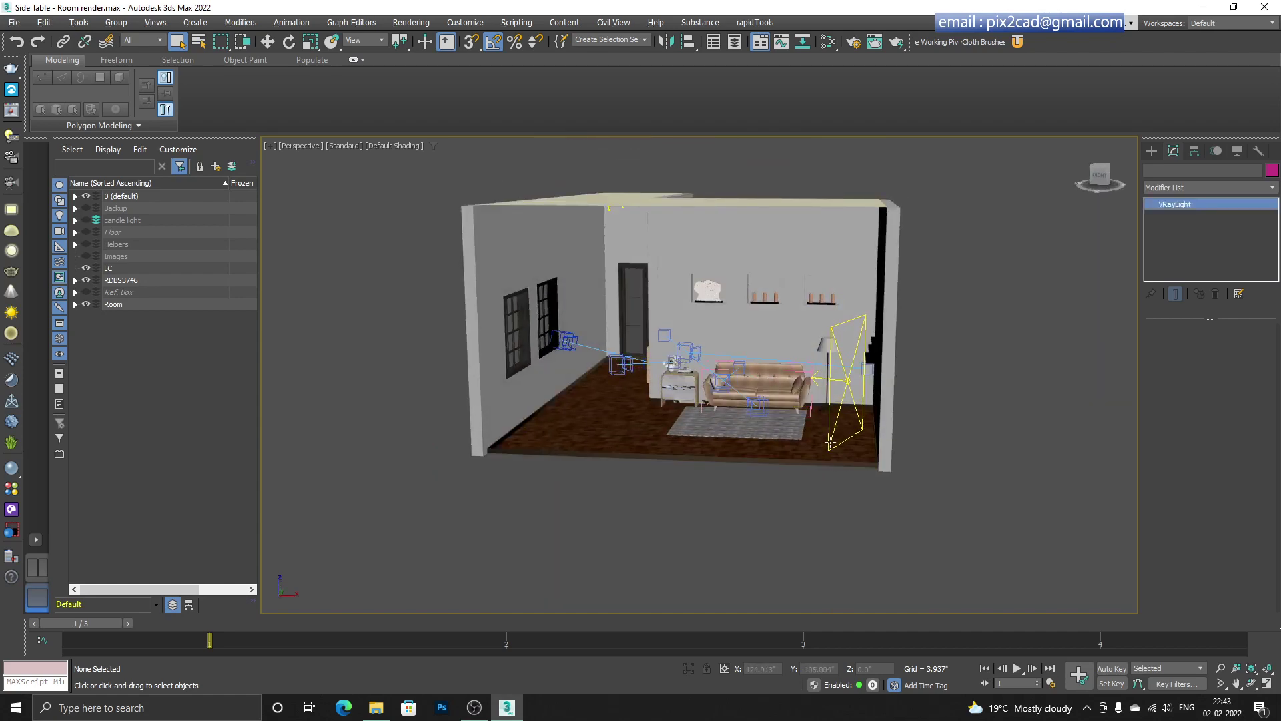
{"action": "left_click", "coordinate": [619, 446]}
{"action": "middle_click_drag", "start_coordinate": [618, 446], "coordinate": [603, 347], "text": "alt"}
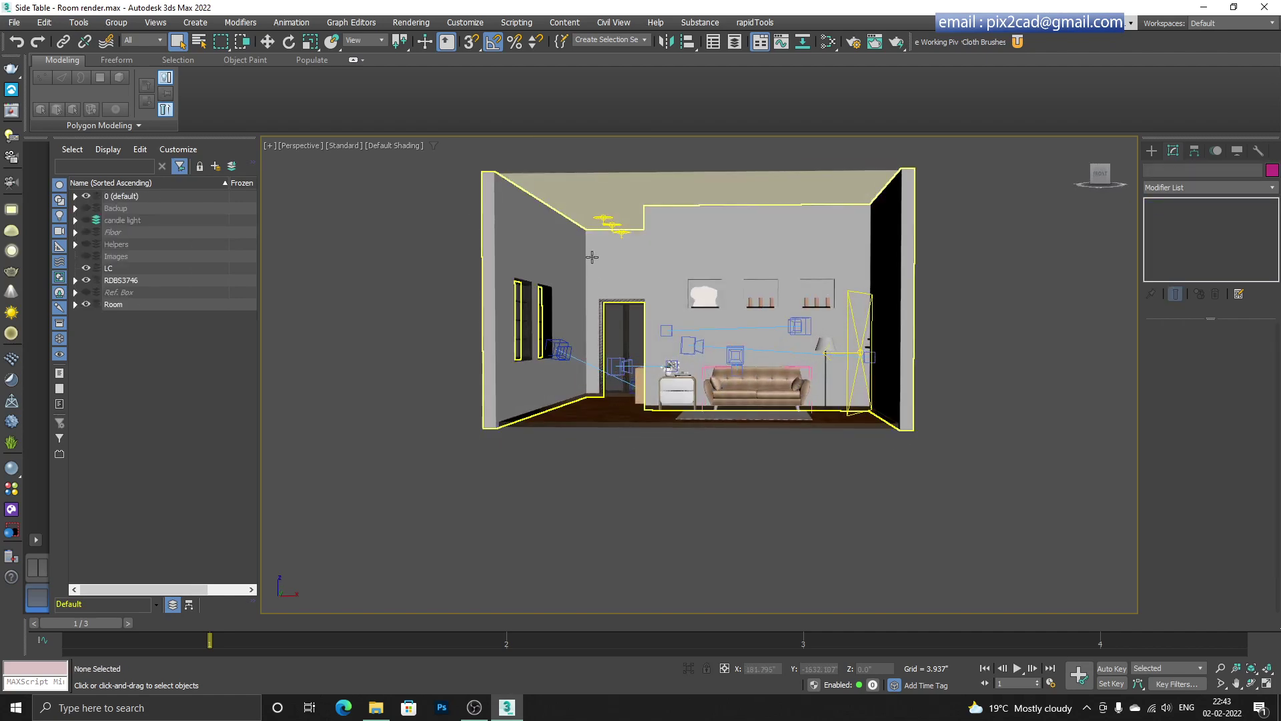
{"action": "middle_click_drag", "start_coordinate": [597, 232], "coordinate": [720, 333], "text": "alt"}
{"action": "scroll", "coordinate": [635, 558], "scroll_direction": "down", "scroll_amount": 4}
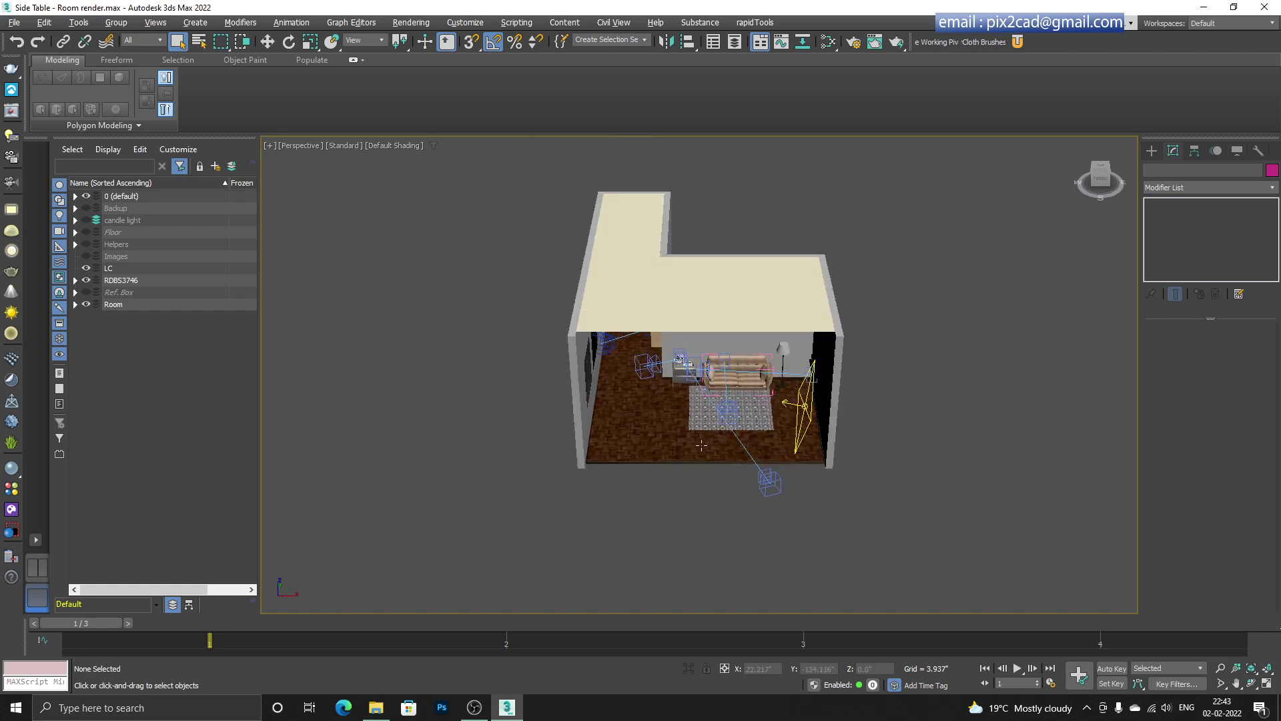
{"action": "middle_click_drag", "start_coordinate": [636, 558], "coordinate": [678, 424], "text": "alt"}
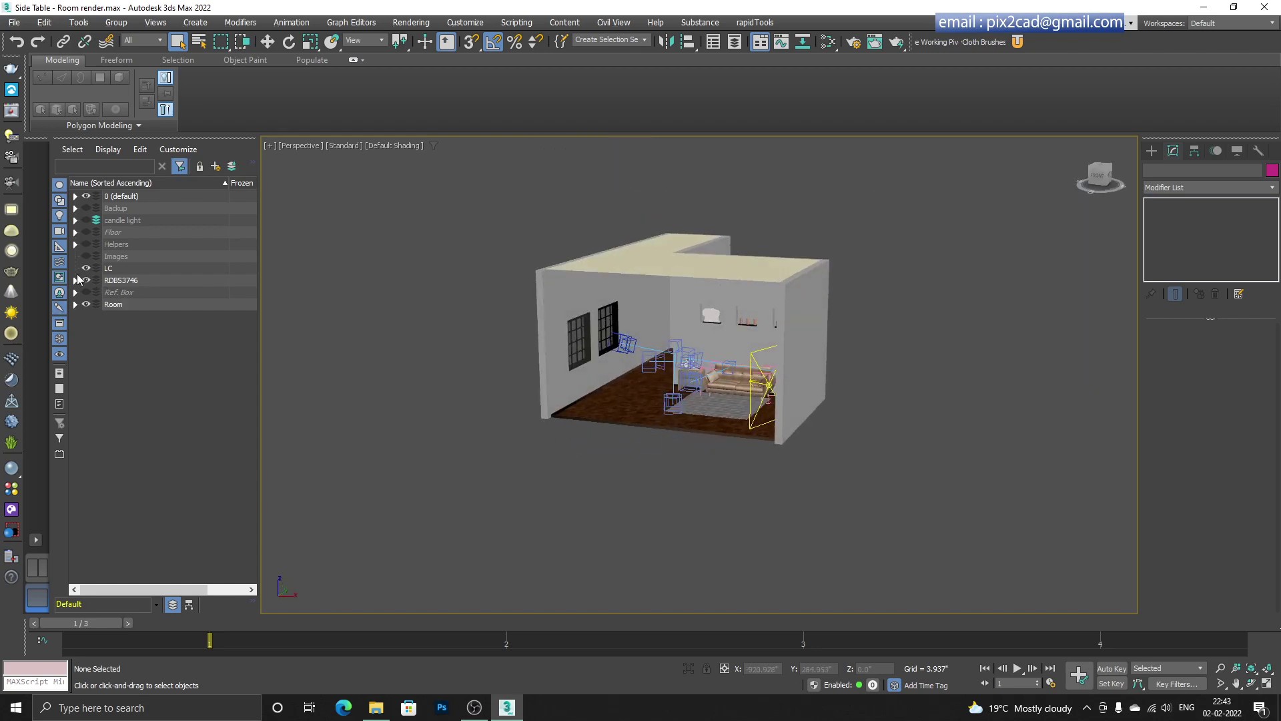
- Unhide the back wall object in the Room layer so the room is closed
{"action": "left_click", "coordinate": [76, 197]}
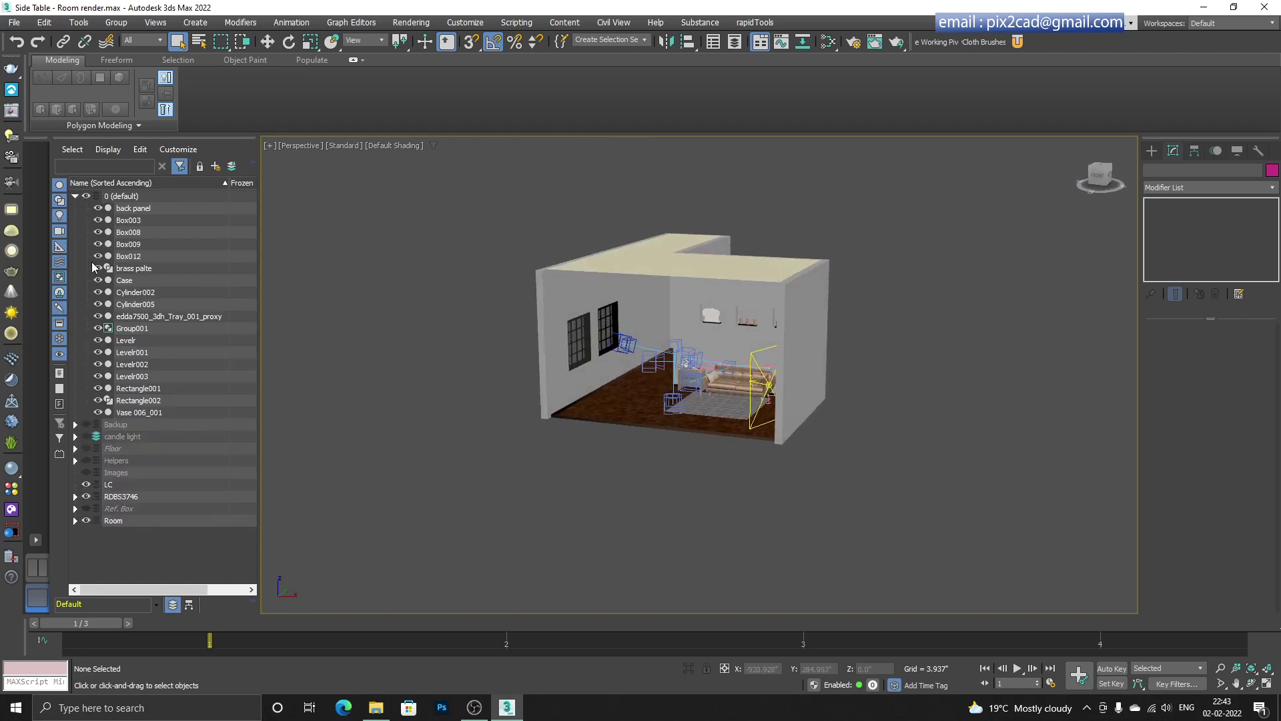
{"action": "left_click", "coordinate": [75, 520]}
{"action": "scroll", "coordinate": [221, 486], "scroll_direction": "down", "scroll_amount": 1}
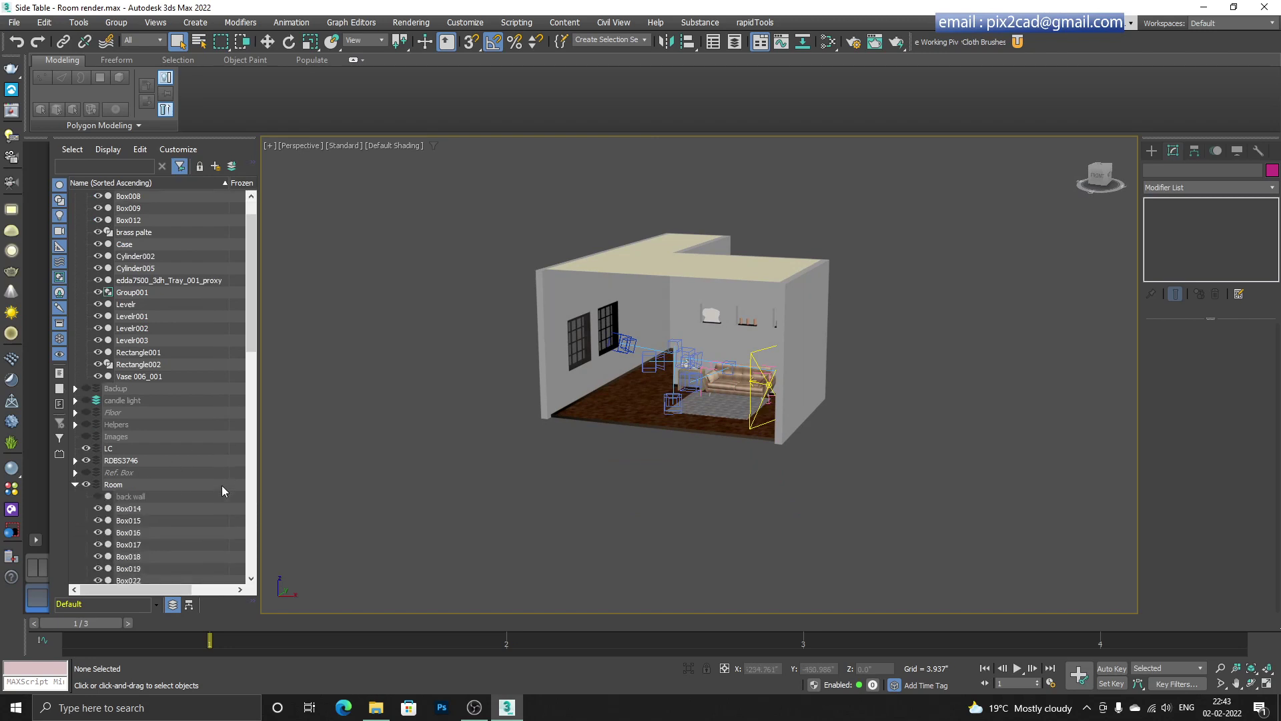
{"action": "left_click", "coordinate": [99, 496]}
{"action": "middle_click_drag", "start_coordinate": [600, 470], "coordinate": [682, 459], "text": "alt"}
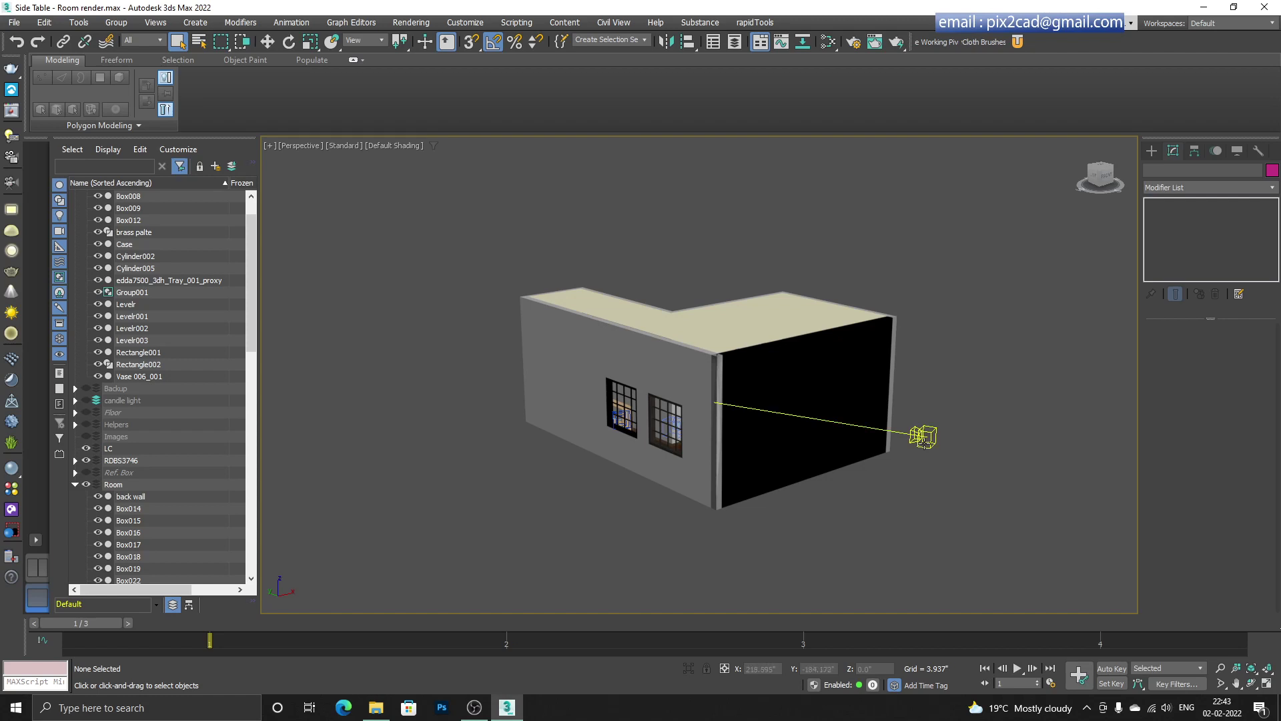
- Select the VRayCam003 camera outside the room, show all four viewports, and make the VRayCam003 viewport active with nothing selected
{"action": "left_click", "coordinate": [923, 437]}
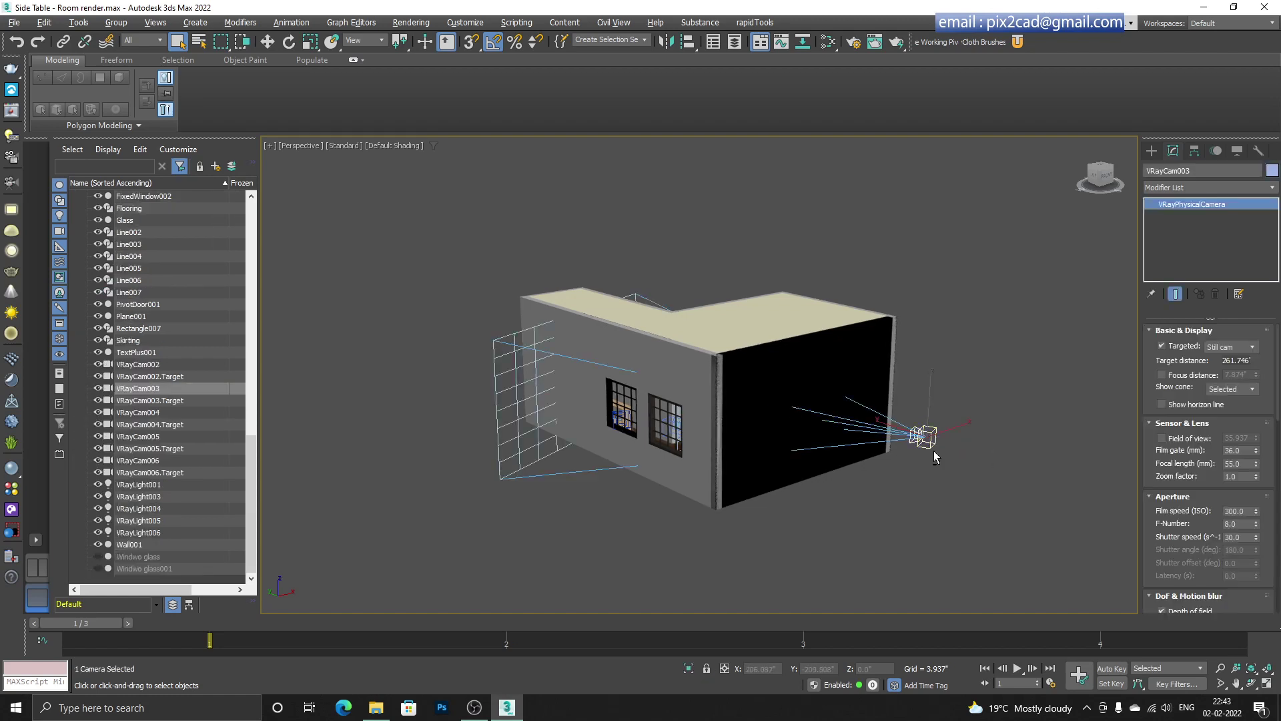
{"action": "middle_click_drag", "start_coordinate": [935, 451], "coordinate": [903, 491], "text": "alt"}
{"action": "key", "text": "alt+w"}
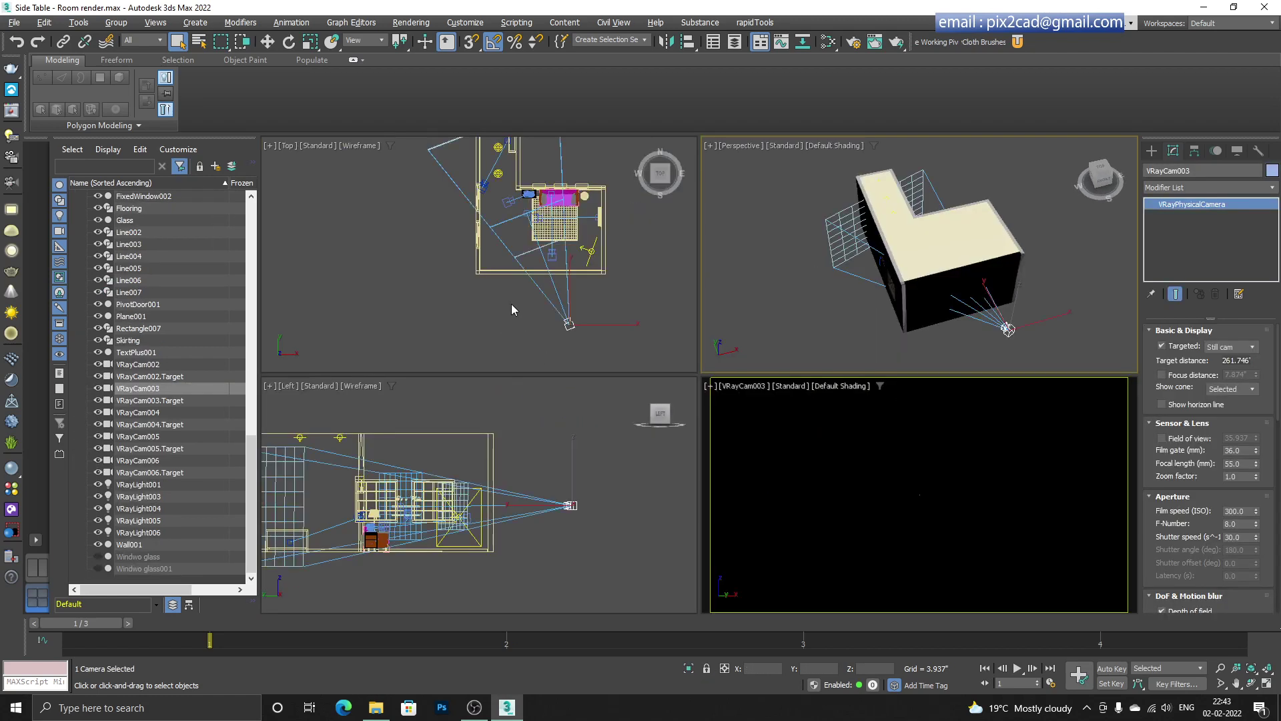
{"action": "right_click", "coordinate": [512, 303]}
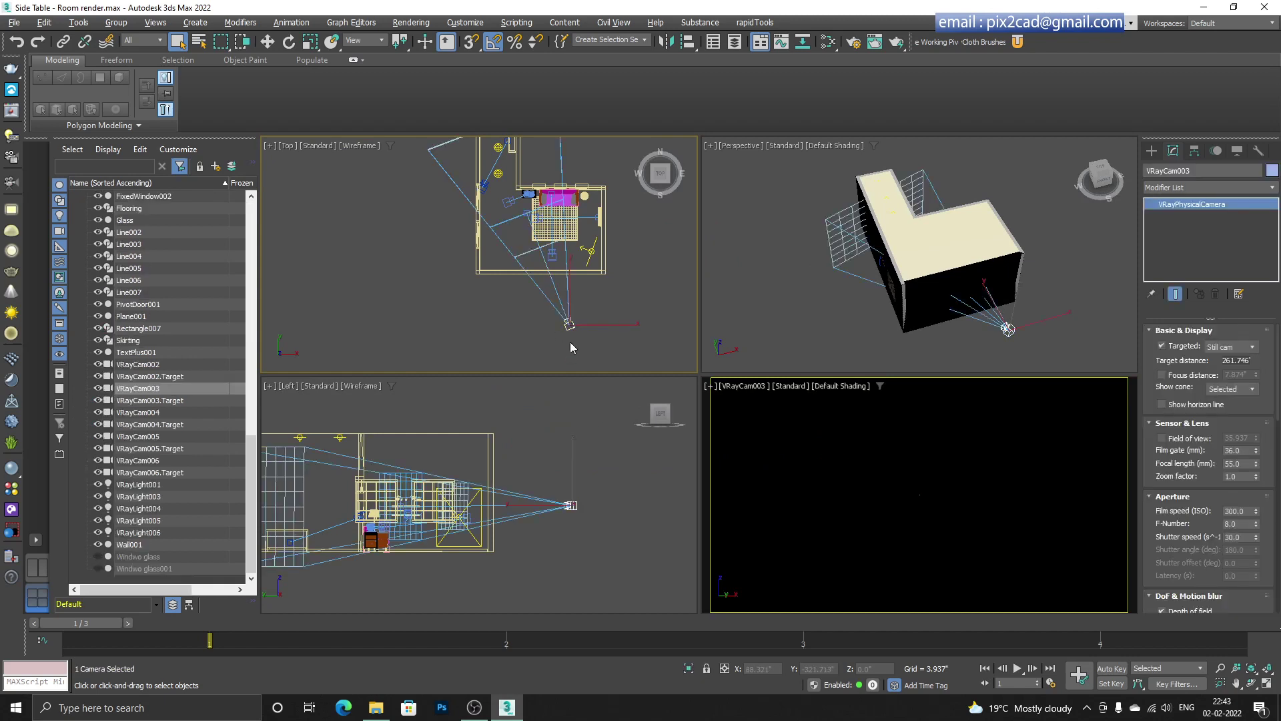
{"action": "middle_click_drag", "start_coordinate": [565, 306], "coordinate": [583, 303]}
{"action": "left_click", "coordinate": [658, 537]}
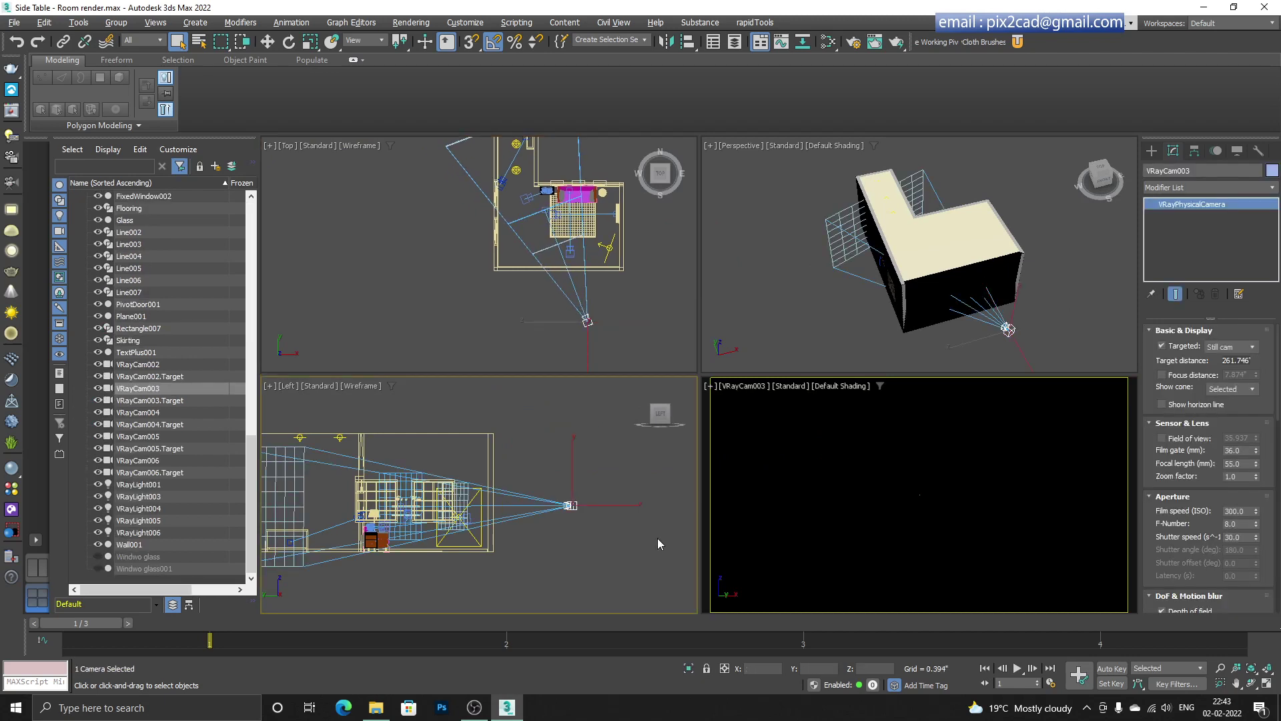
{"action": "left_click", "coordinate": [776, 482]}
{"action": "left_click", "coordinate": [602, 337]}
{"action": "left_click", "coordinate": [677, 531]}
{"action": "left_click", "coordinate": [789, 499]}
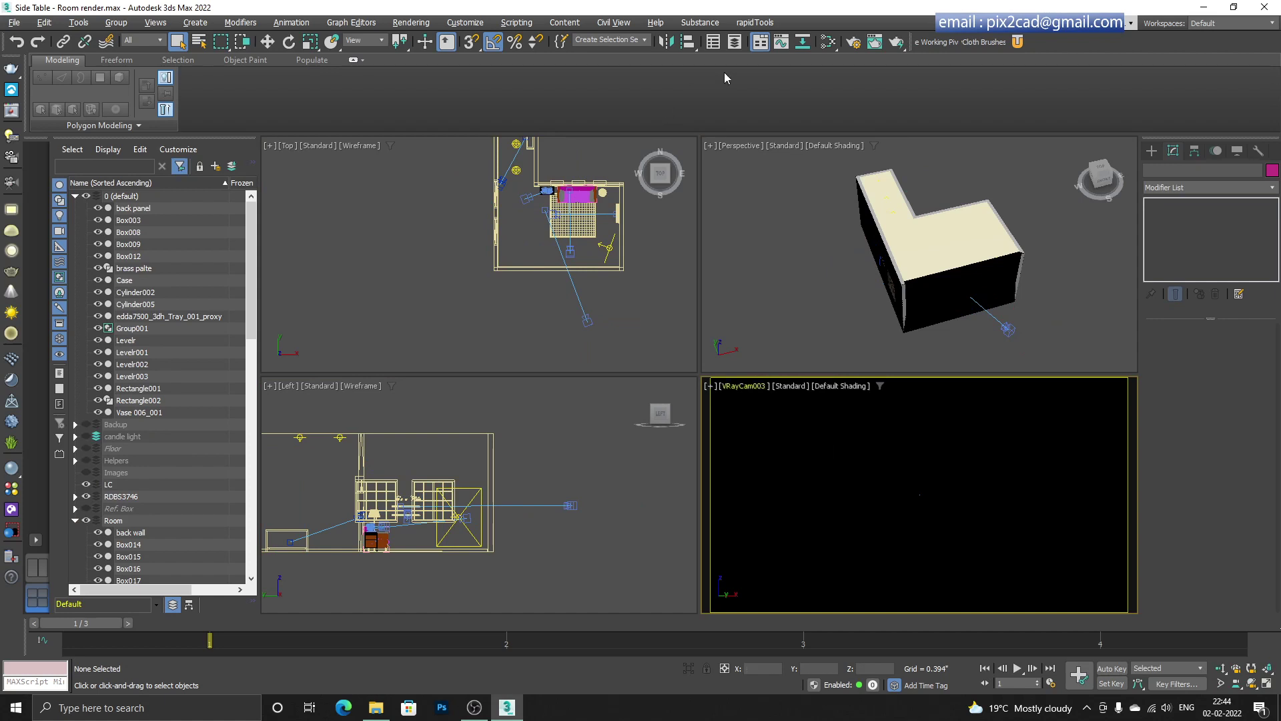
- Clear the Color Correction map from the scene's environment background
{"action": "left_click", "coordinate": [411, 24]}
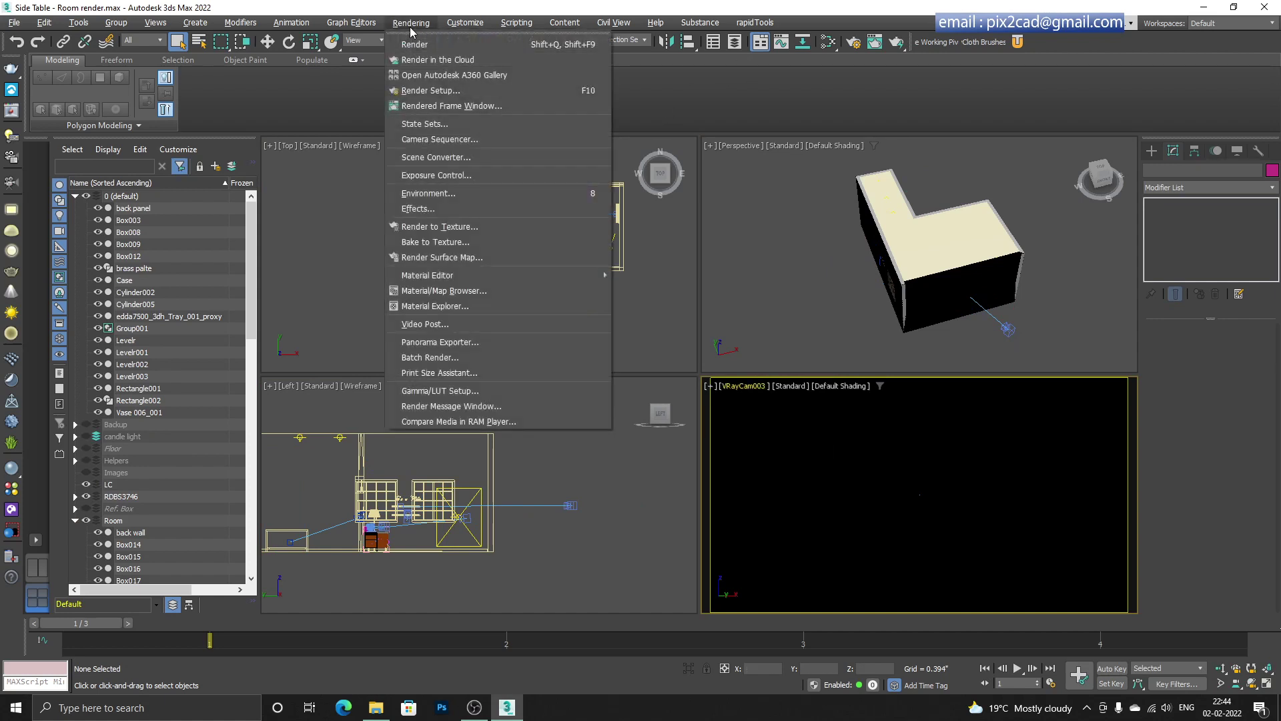
{"action": "left_click", "coordinate": [429, 191]}
{"action": "right_click", "coordinate": [473, 195]}
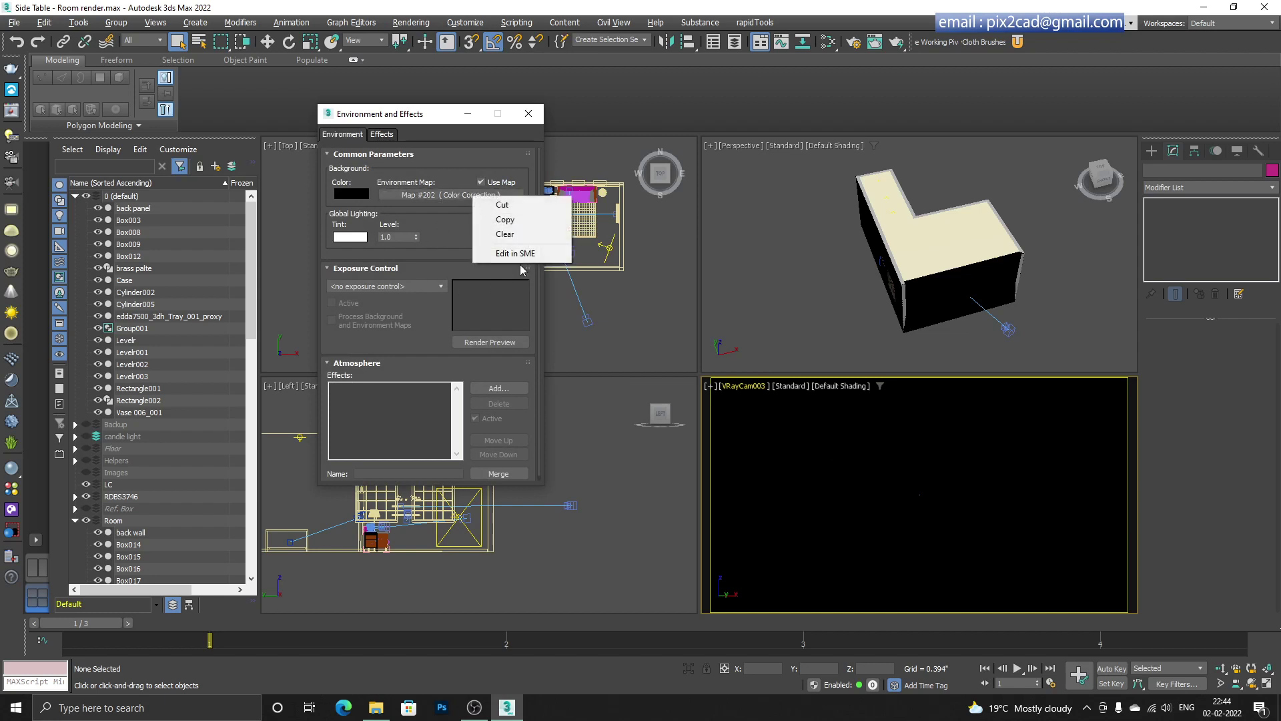
{"action": "left_click", "coordinate": [507, 244]}
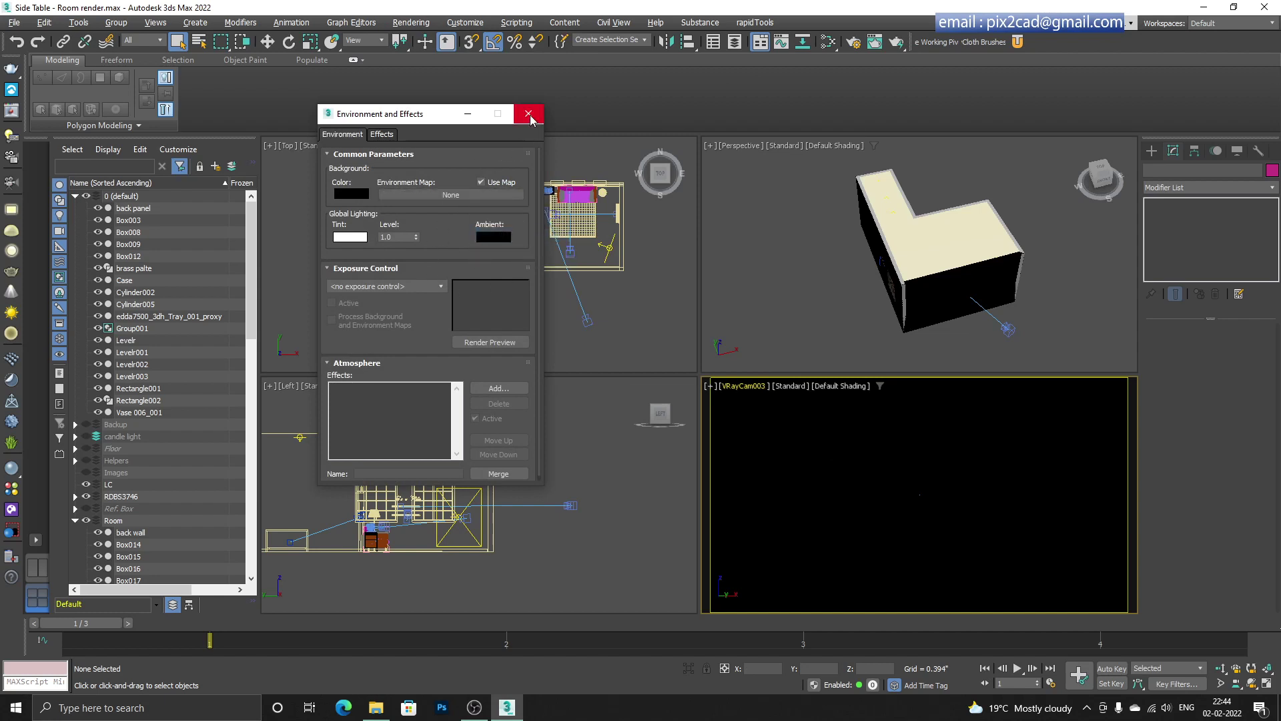
{"action": "left_click", "coordinate": [529, 118]}
- Start an interactive V-Ray render of the VRayCam003 view and shrink the frame buffer clear of the Top and Left viewports
{"action": "left_click", "coordinate": [436, 294]}
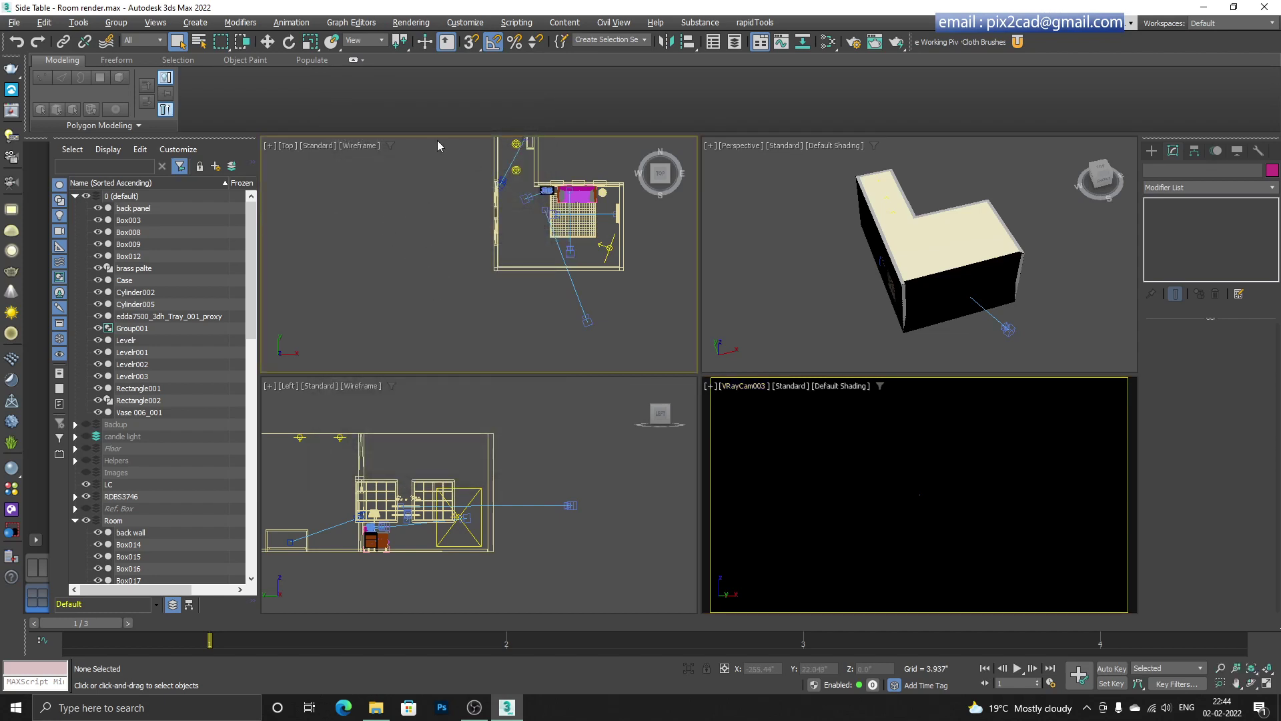
{"action": "middle_click_drag", "start_coordinate": [437, 230], "coordinate": [477, 282]}
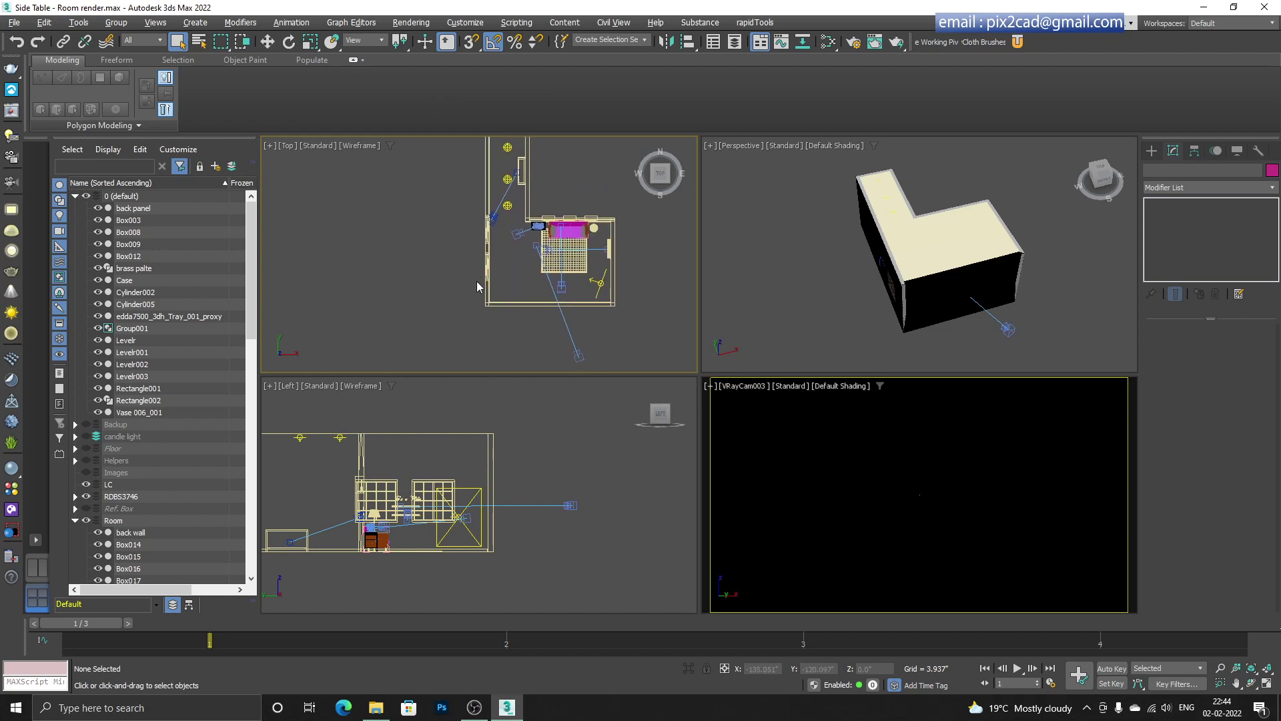
{"action": "left_click", "coordinate": [577, 354]}
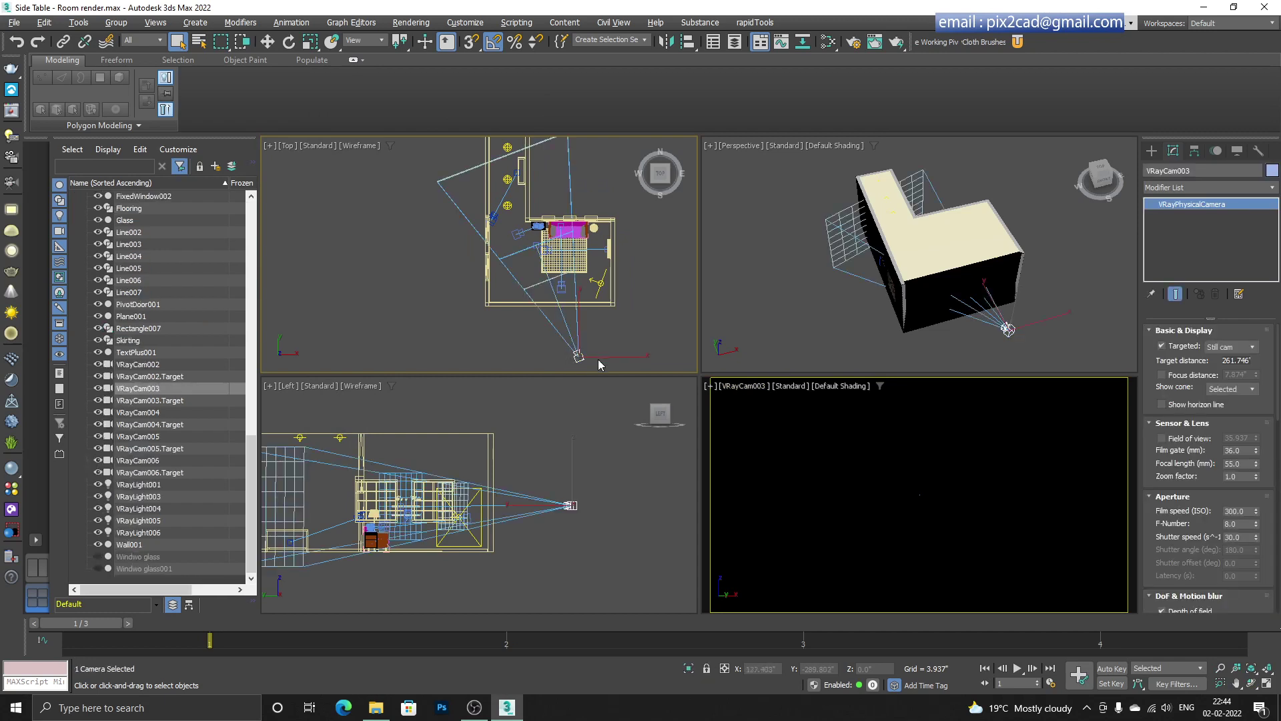
{"action": "middle_click_drag", "start_coordinate": [598, 359], "coordinate": [594, 340]}
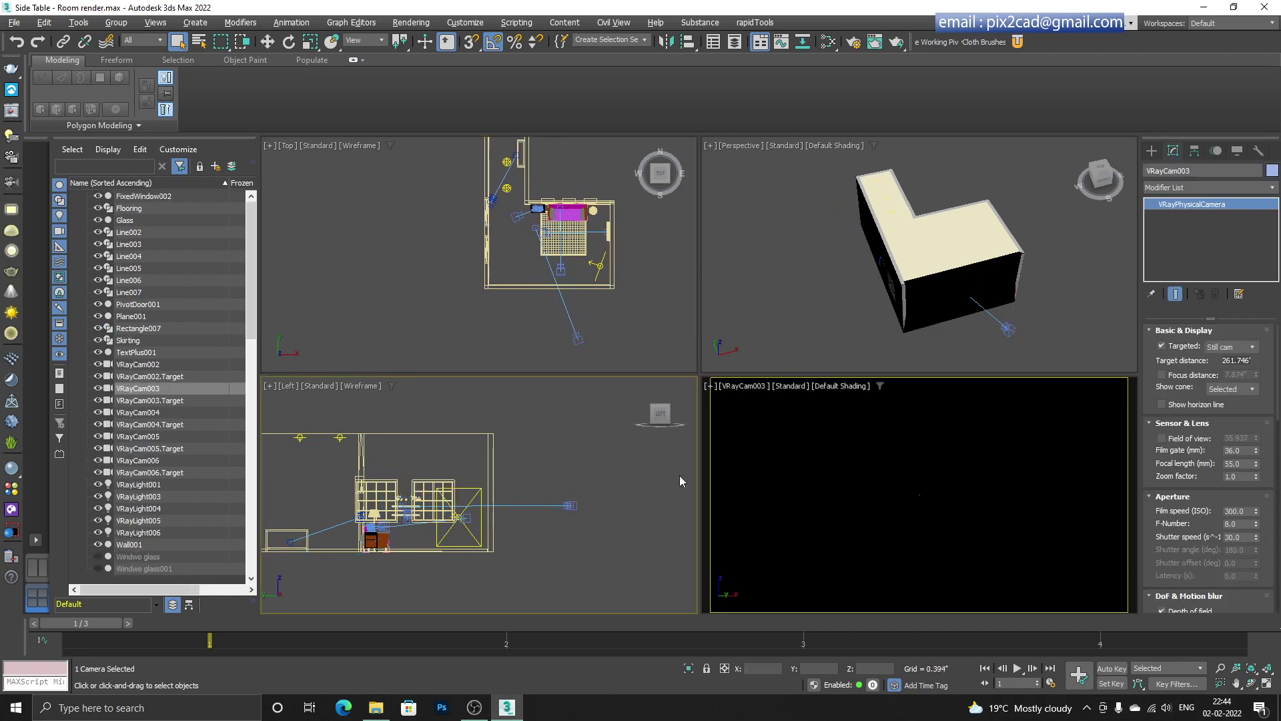
{"action": "left_click", "coordinate": [806, 475]}
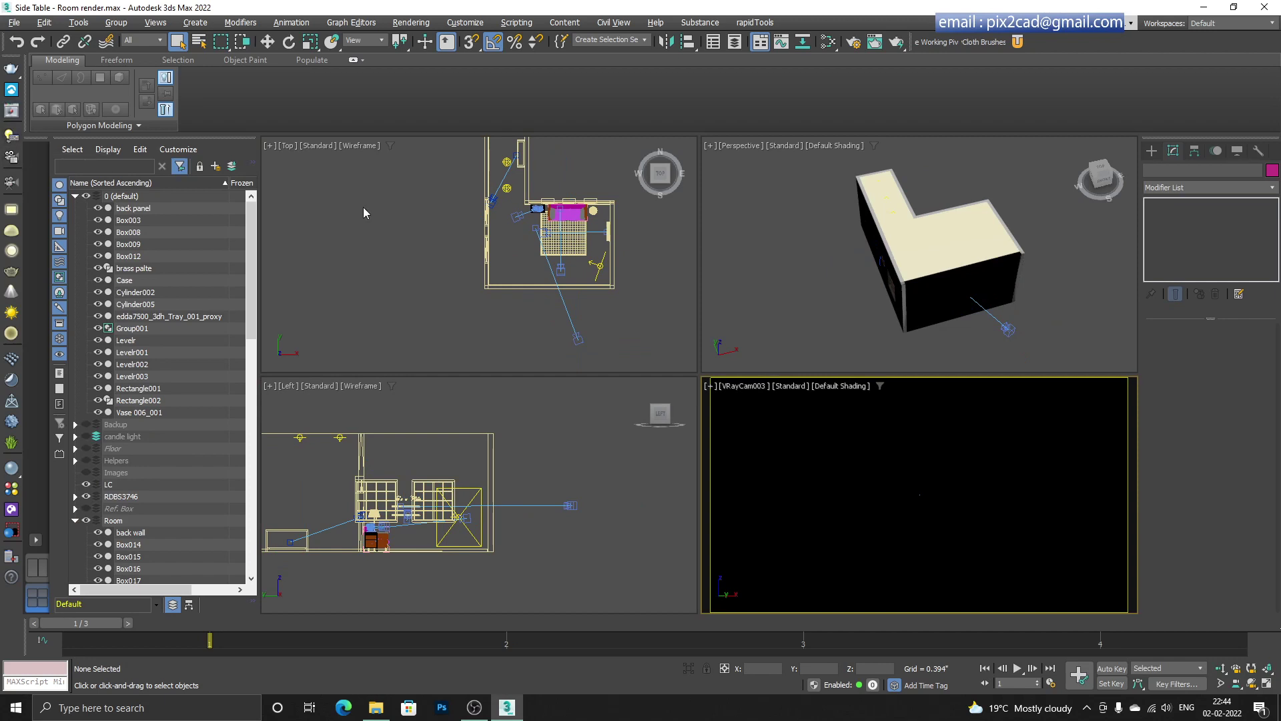
{"action": "key", "text": "shift+q"}
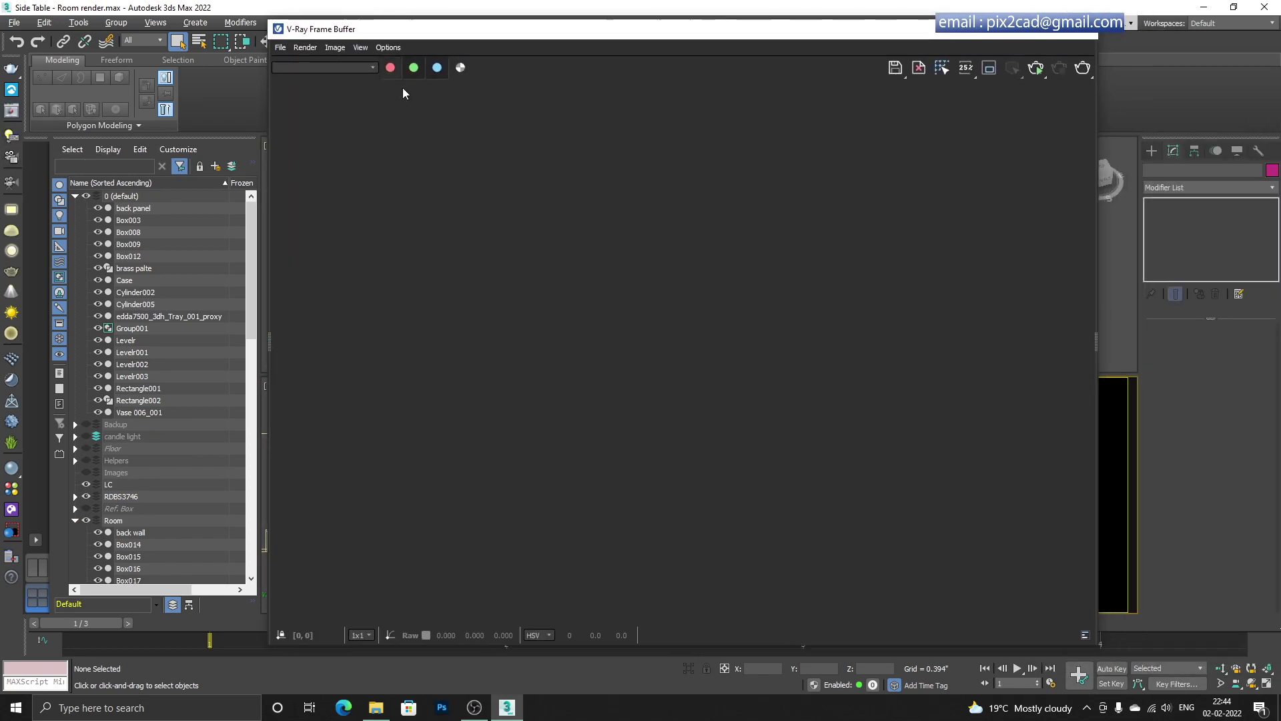
{"action": "left_click", "coordinate": [1036, 70]}
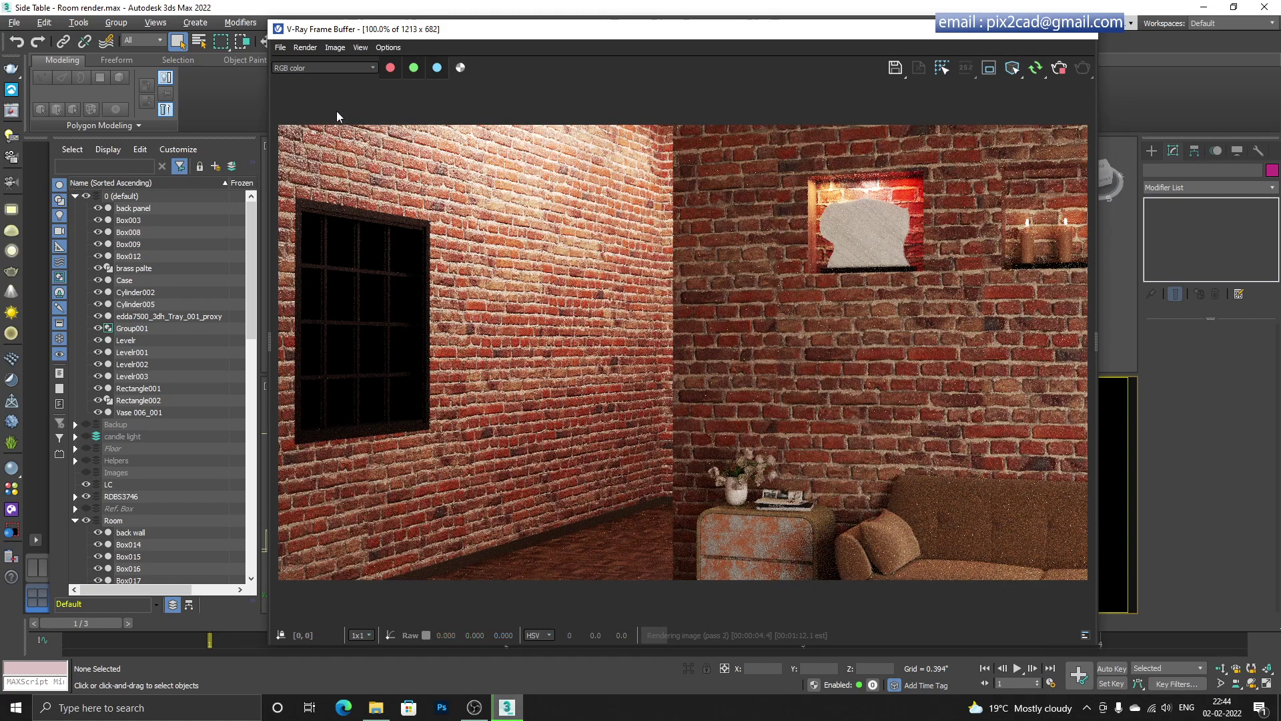
{"action": "left_click_drag", "start_coordinate": [266, 18], "coordinate": [575, 200]}
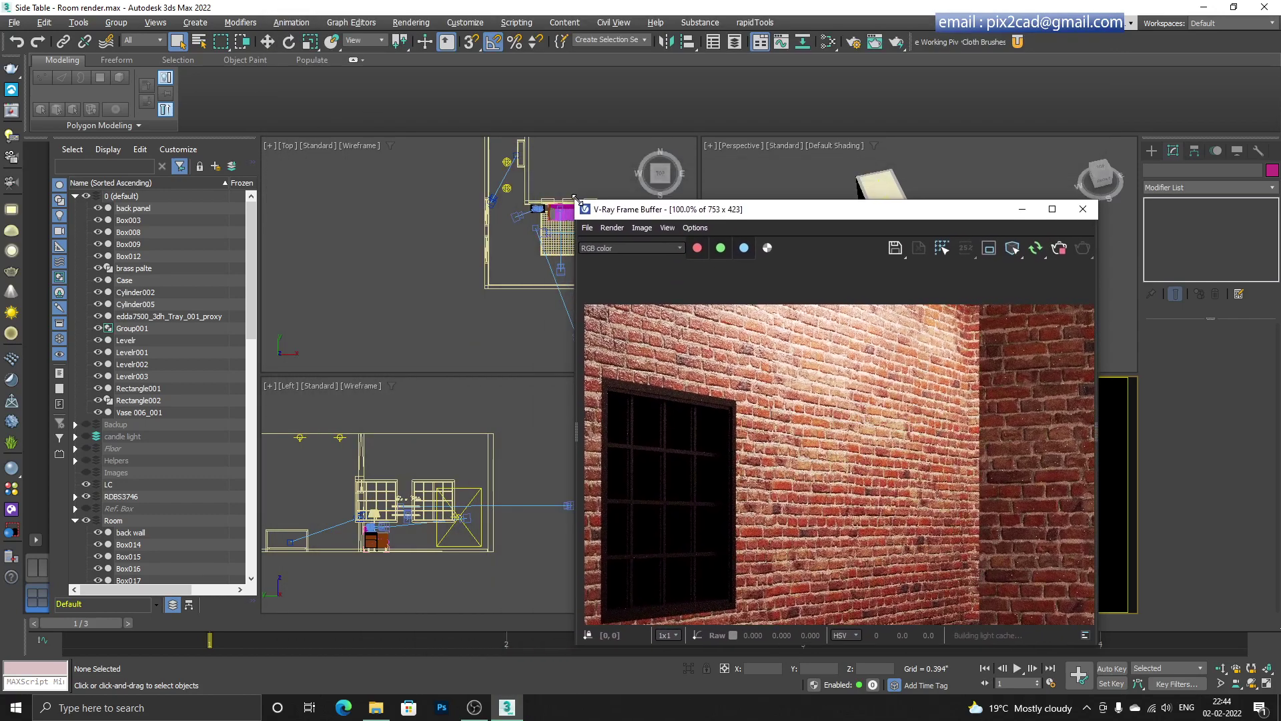
{"action": "left_click_drag", "start_coordinate": [748, 212], "coordinate": [897, 107]}
- Move the VRayCam003 camera along X to about 10.7" in the Top view
{"action": "left_click", "coordinate": [440, 329]}
{"action": "key", "text": "w"}
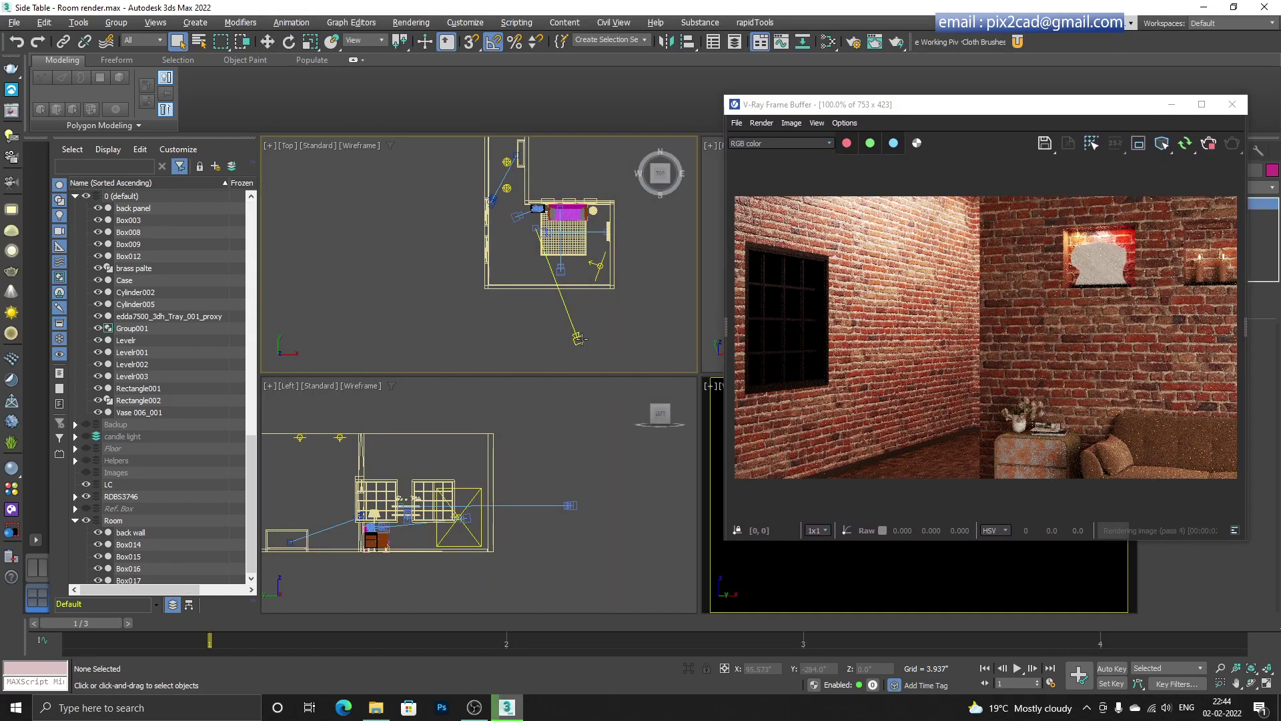
{"action": "left_click", "coordinate": [578, 339]}
{"action": "left_click_drag", "start_coordinate": [615, 341], "coordinate": [580, 342]}
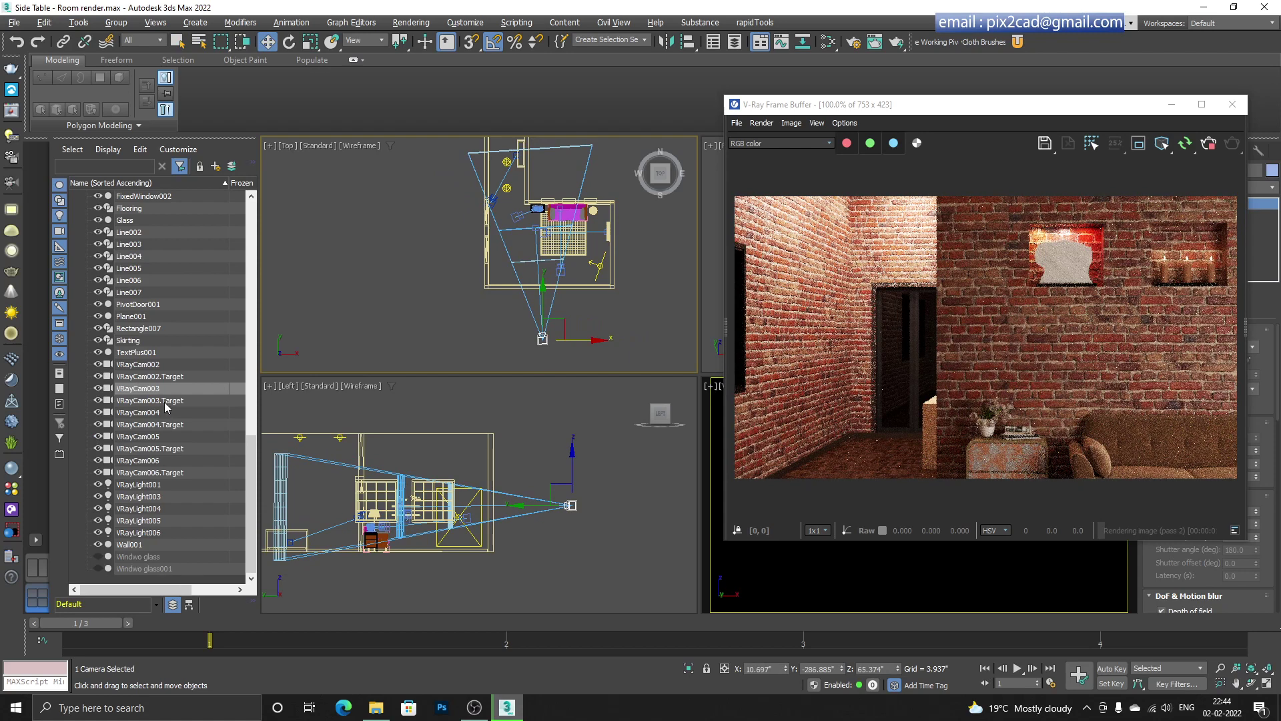
- Move the VRayCam003 target along X to about 36.2" and the camera itself to about 30.9"
{"action": "left_click", "coordinate": [150, 400]}
{"action": "middle_click_drag", "start_coordinate": [567, 227], "coordinate": [552, 247]}
{"action": "left_click_drag", "start_coordinate": [552, 247], "coordinate": [569, 246]}
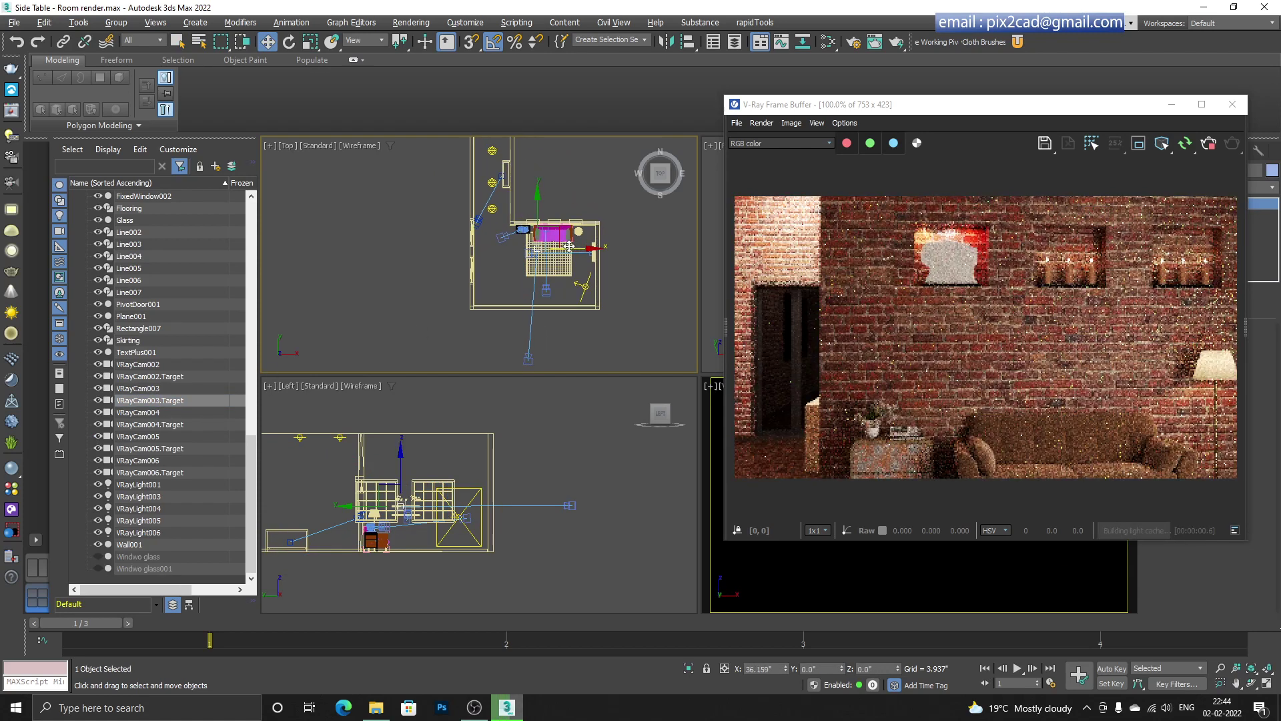
{"action": "left_click", "coordinate": [528, 359]}
{"action": "left_click_drag", "start_coordinate": [557, 360], "coordinate": [566, 361]}
- Select VRayCam003 together with its target and lower both slightly in the Left view
{"action": "left_click", "coordinate": [536, 507]}
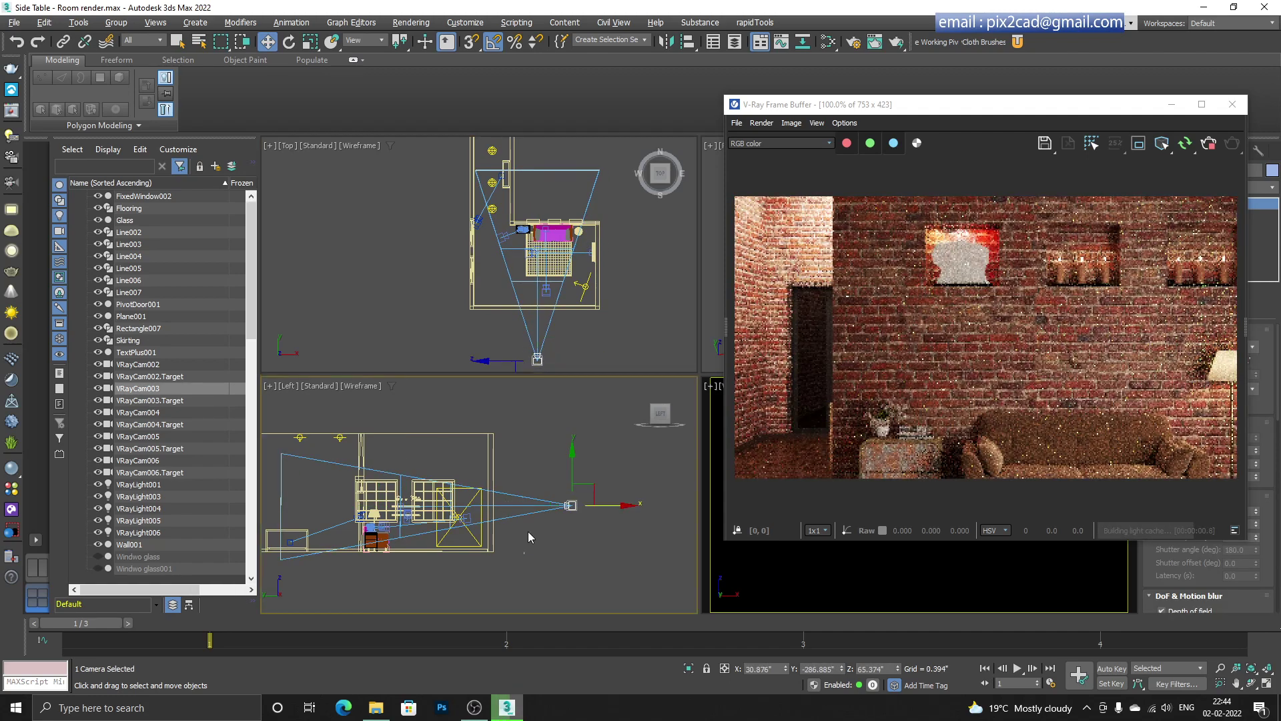
{"action": "left_click", "coordinate": [537, 507]}
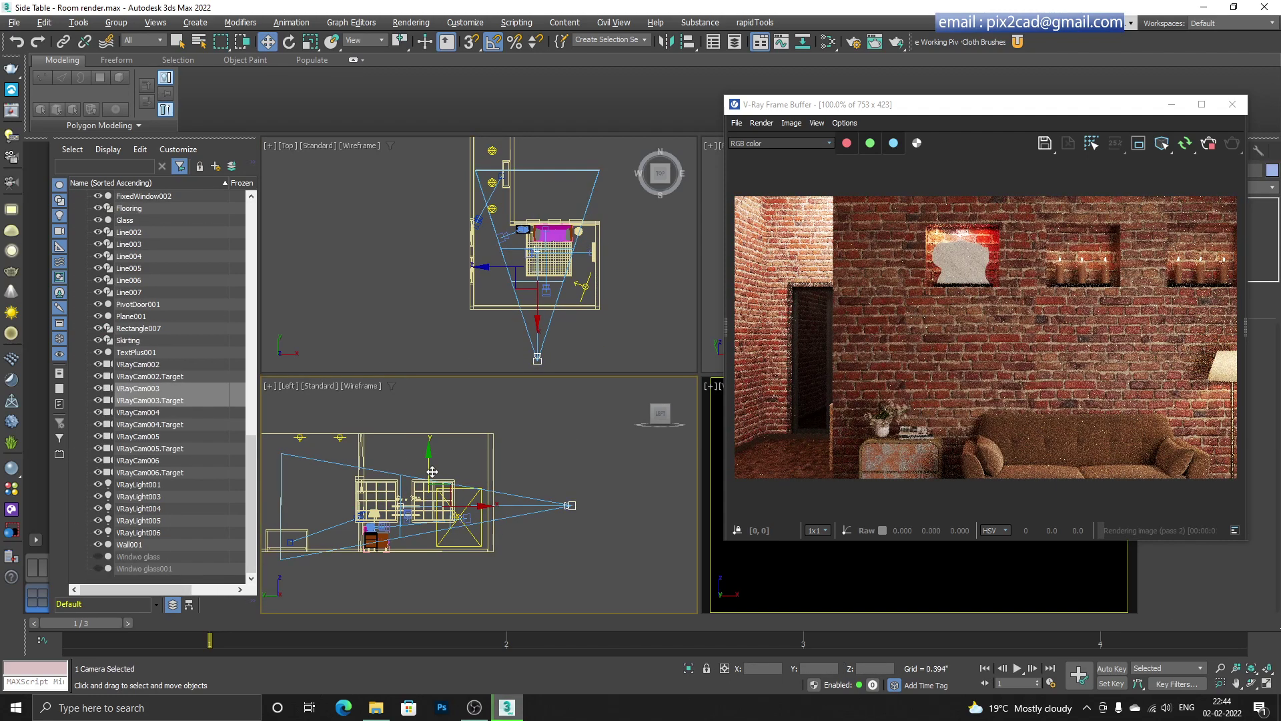
{"action": "left_click_drag", "start_coordinate": [432, 472], "coordinate": [433, 485]}
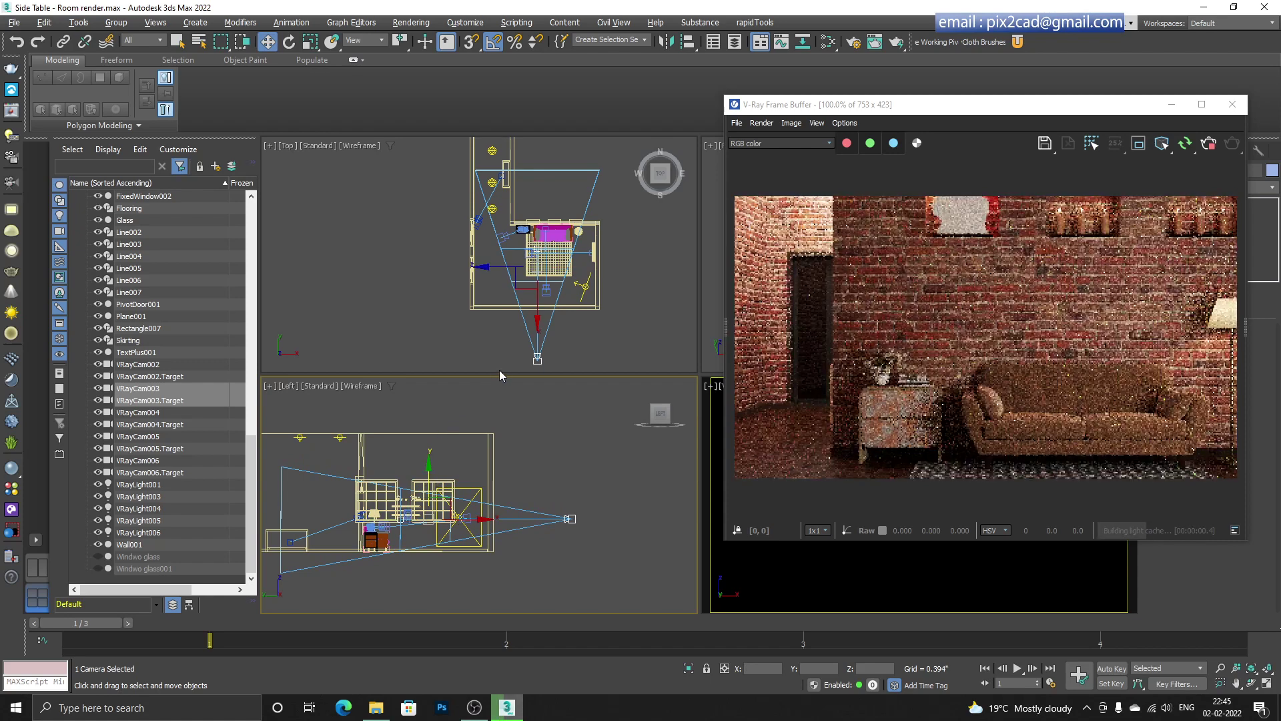
- Shift VRayCam003 and its target slightly along positive X in the Top view to frame the sofa and floor lamp
{"action": "left_click", "coordinate": [506, 343]}
{"action": "middle_click_drag", "start_coordinate": [531, 331], "coordinate": [465, 335]}
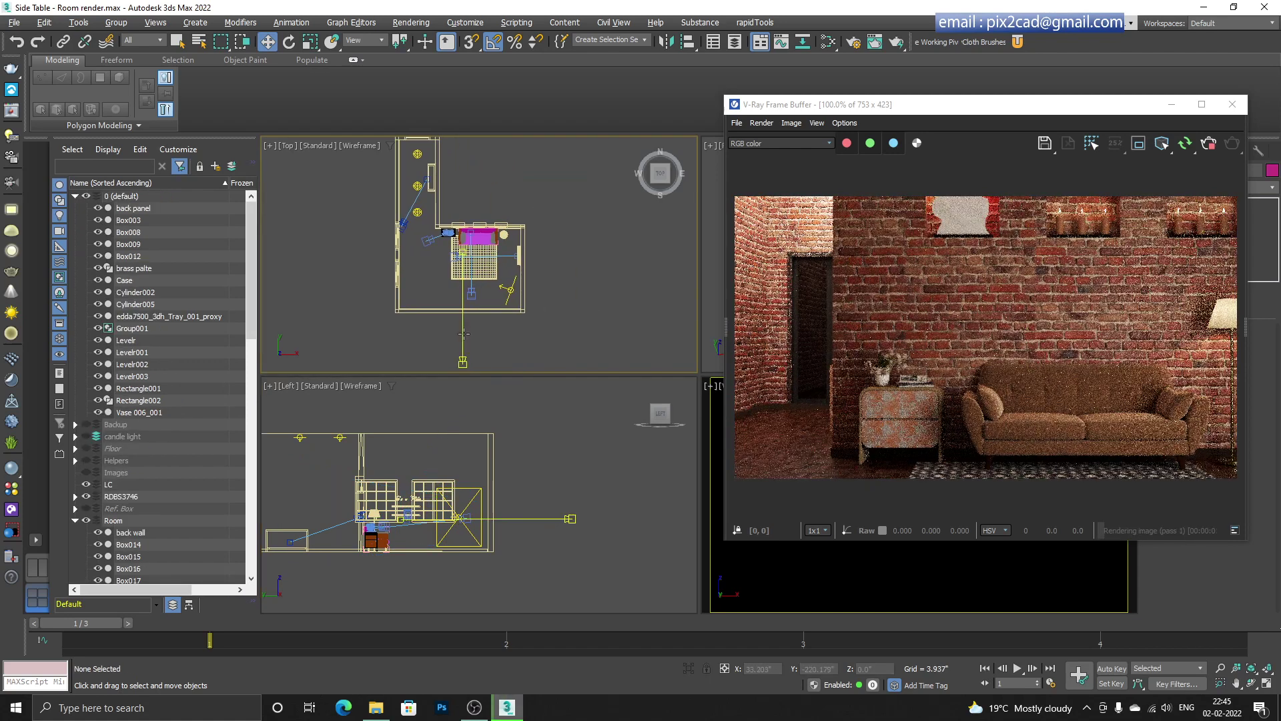
{"action": "left_click", "coordinate": [464, 334]}
{"action": "scroll", "coordinate": [484, 274], "scroll_direction": "up", "scroll_amount": 2}
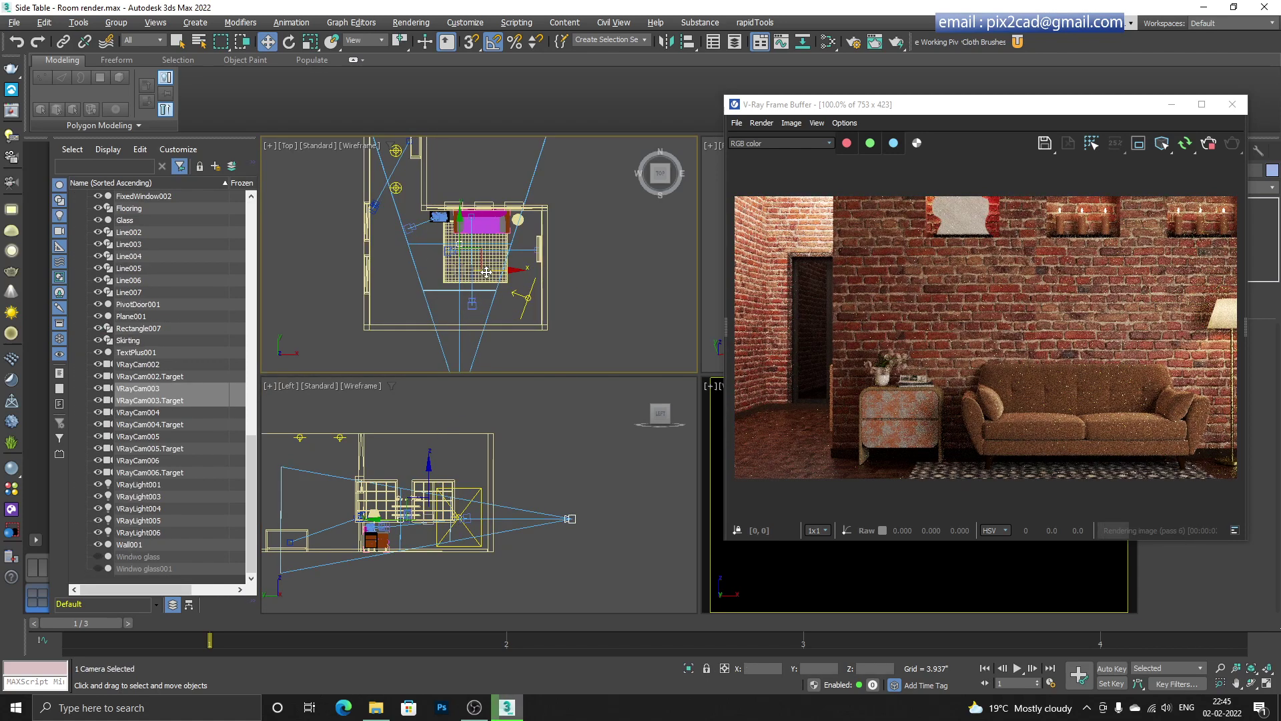
{"action": "left_click_drag", "start_coordinate": [487, 272], "coordinate": [493, 275]}
{"action": "left_click", "coordinate": [577, 449]}
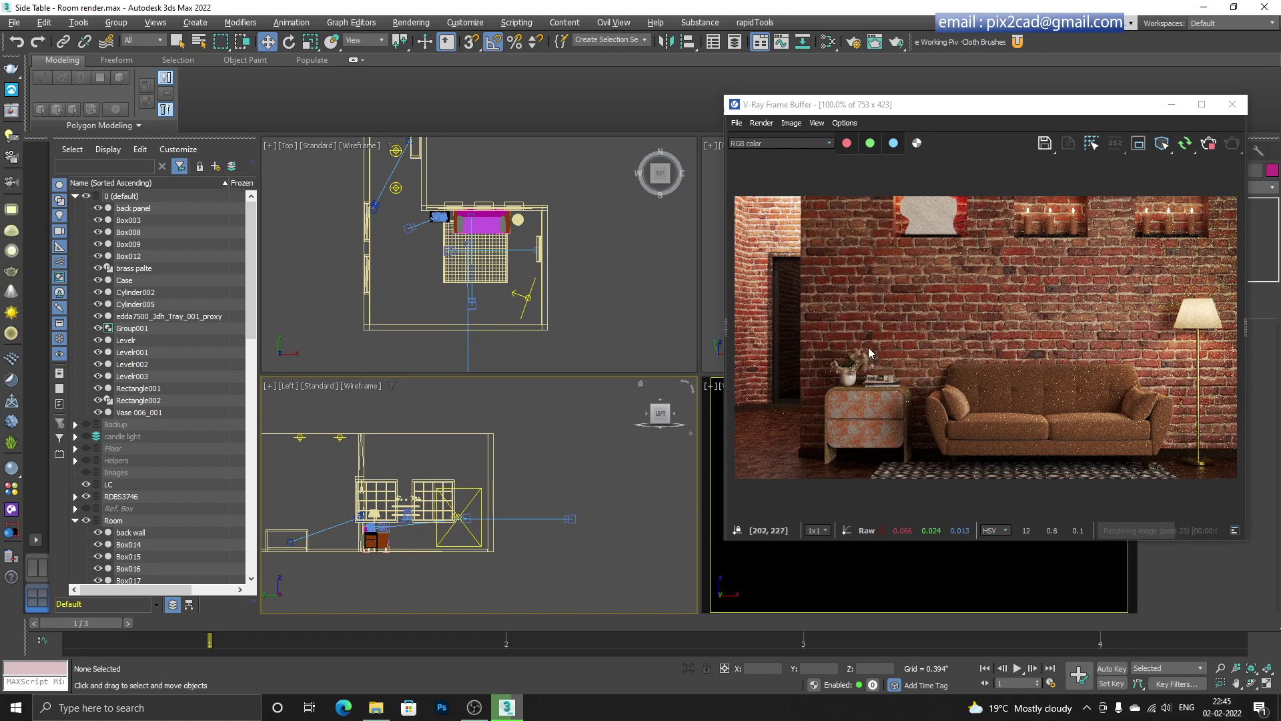
- List all V-Ray lights of the scene and turn off every one, from VRayLight001 through VRayLight015
{"action": "left_click", "coordinate": [13, 138]}
{"action": "left_click_drag", "start_coordinate": [321, 189], "coordinate": [261, 130]}
{"action": "left_click_drag", "start_coordinate": [186, 350], "coordinate": [172, 446]}
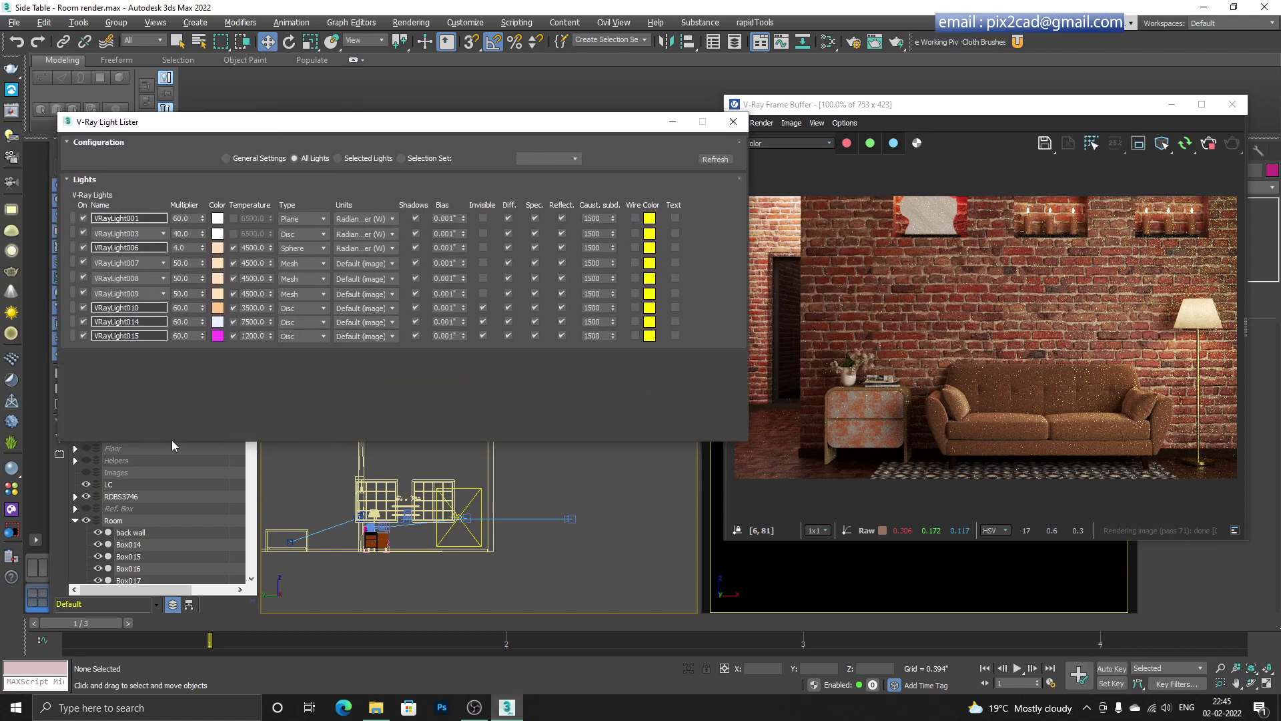
{"action": "left_click", "coordinate": [82, 218]}
{"action": "left_click", "coordinate": [83, 233]}
{"action": "left_click", "coordinate": [82, 248]}
{"action": "left_click", "coordinate": [82, 263]}
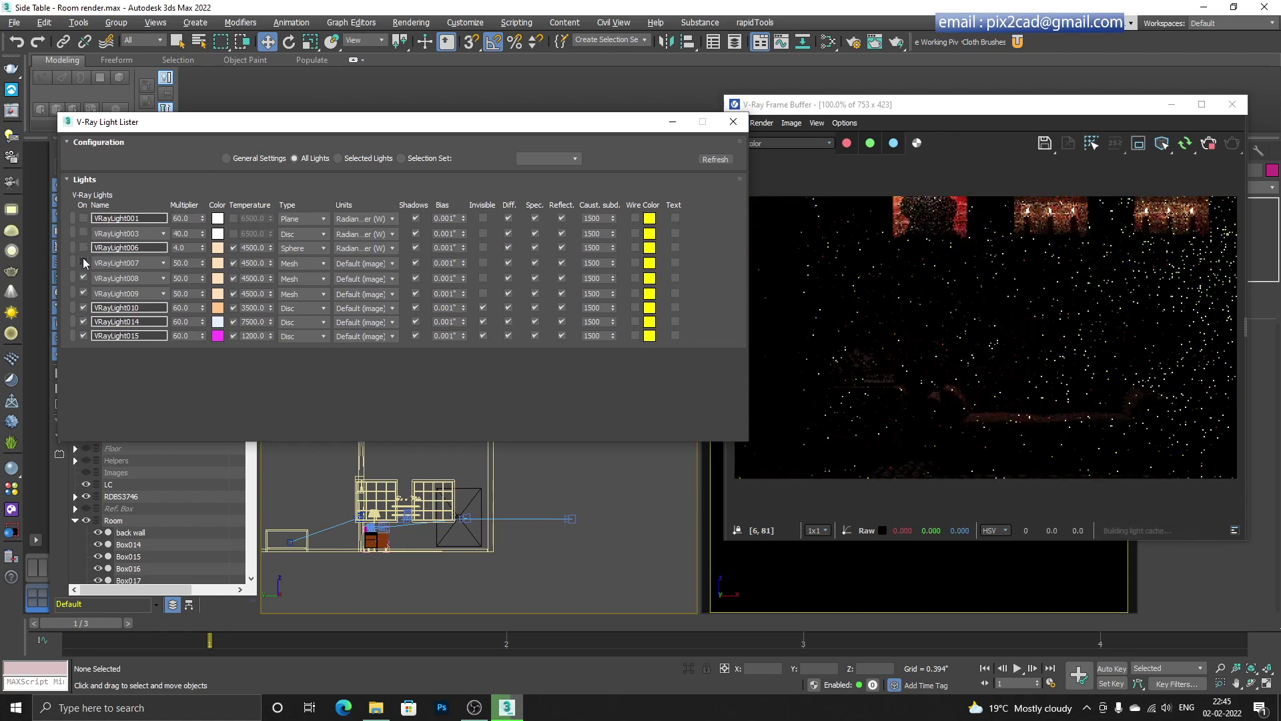
{"action": "left_click", "coordinate": [83, 278]}
{"action": "left_click", "coordinate": [83, 294]}
{"action": "left_click", "coordinate": [83, 308]}
{"action": "left_click", "coordinate": [83, 321]}
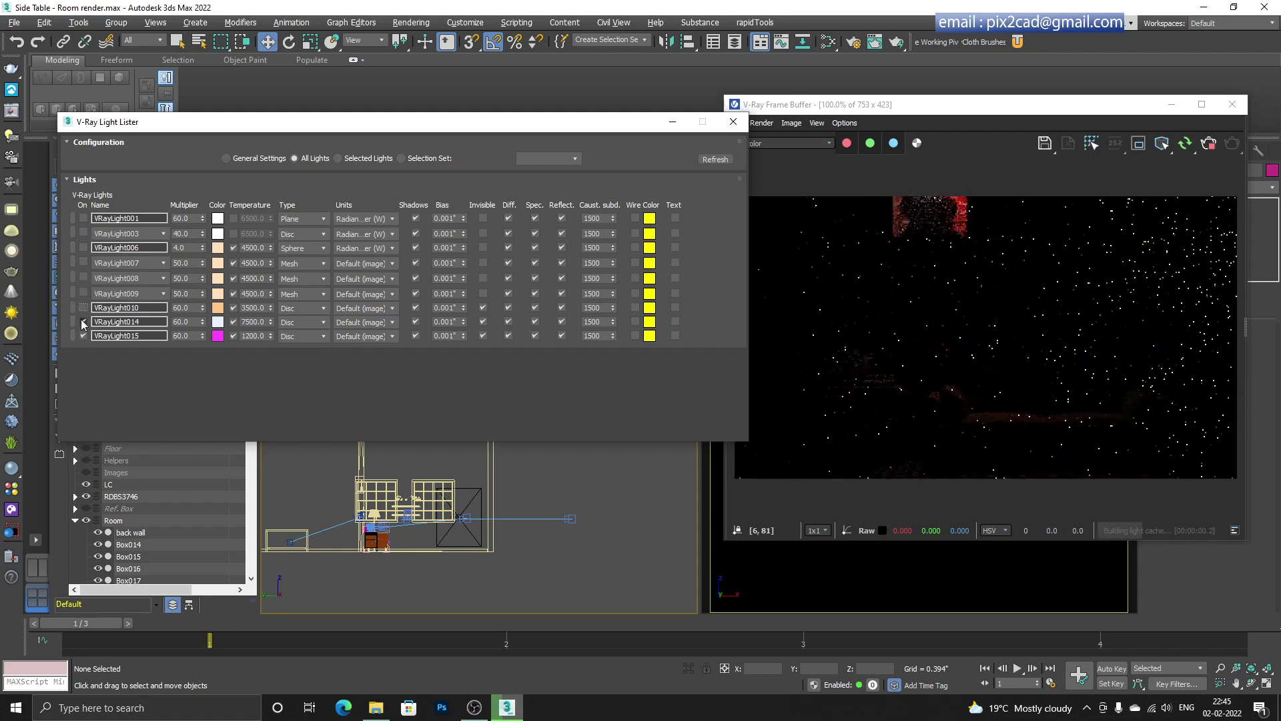
{"action": "left_click", "coordinate": [83, 335]}
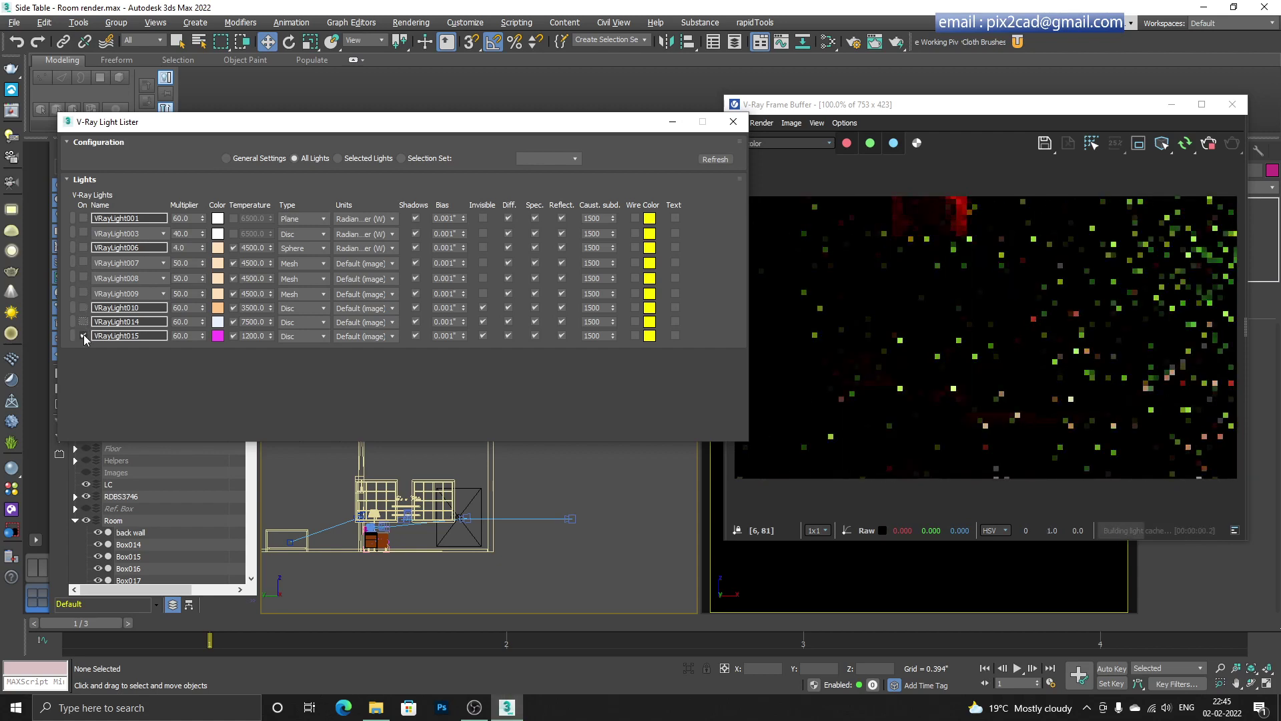
{"action": "left_click", "coordinate": [987, 319]}
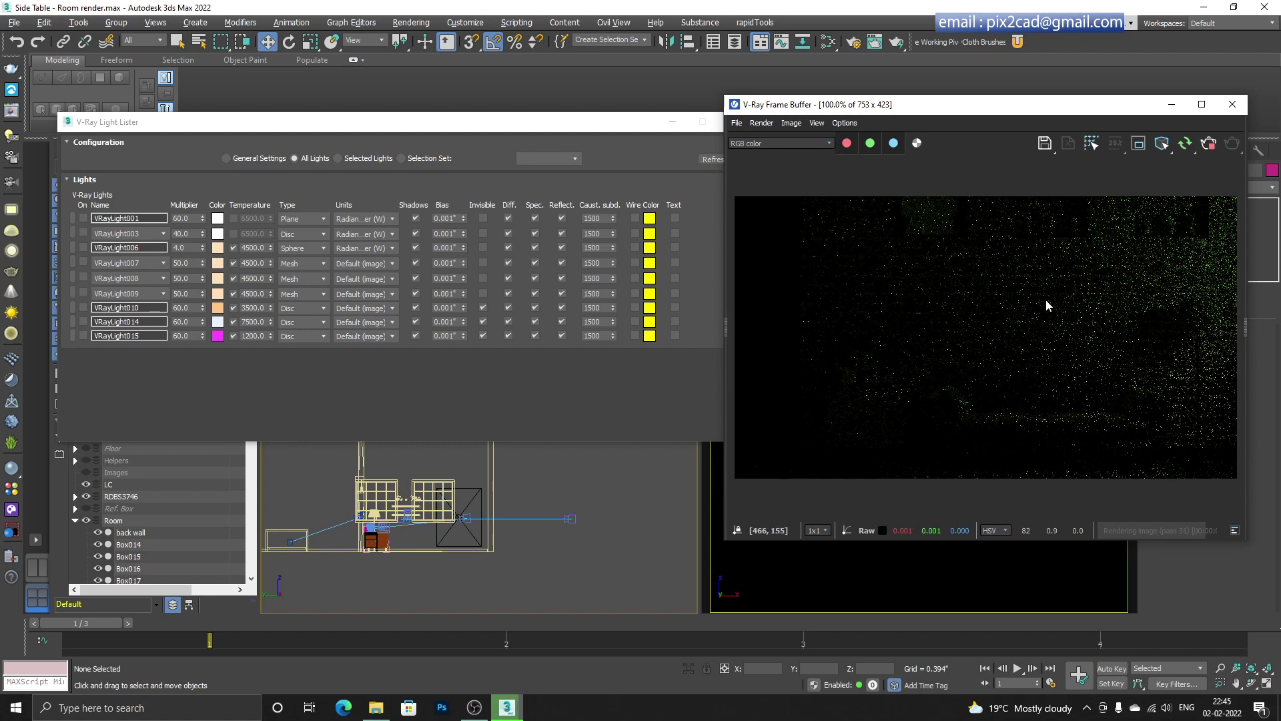
- Turn VRayLight001 back on and select the matching plane light near the camera in the Top view
{"action": "left_click", "coordinate": [83, 219]}
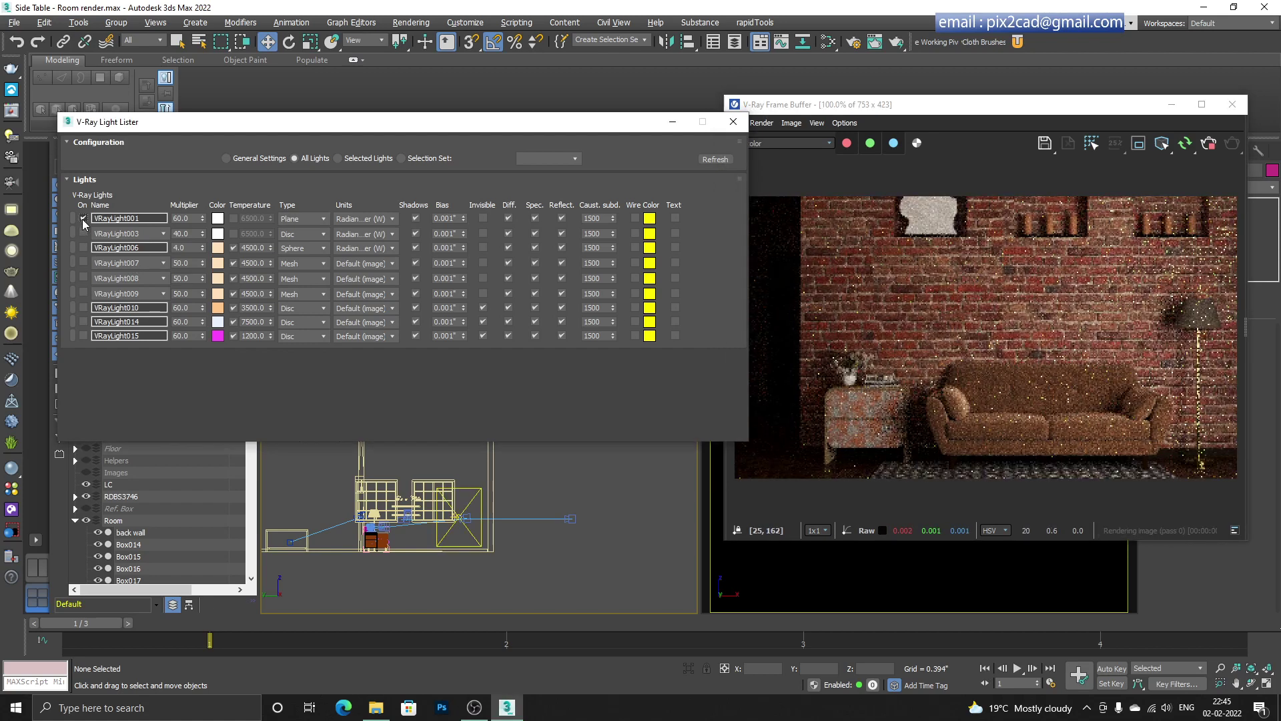
{"action": "left_click_drag", "start_coordinate": [455, 125], "coordinate": [411, 444]}
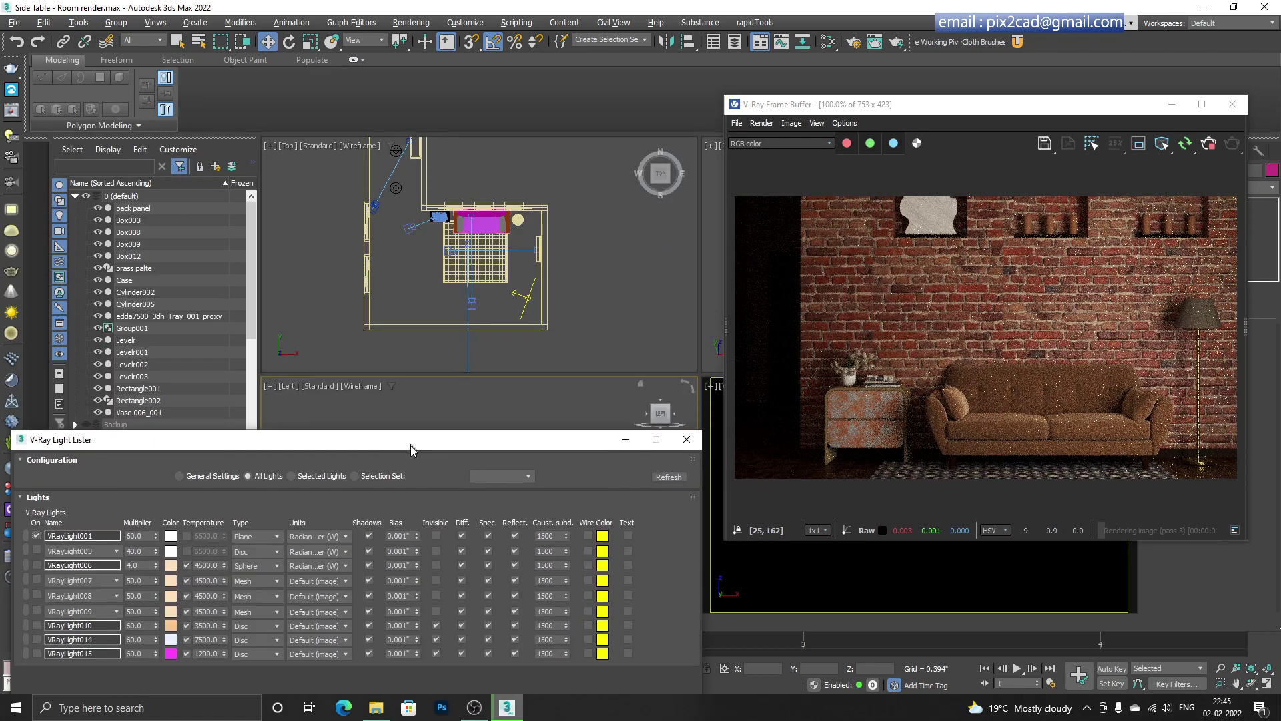
{"action": "left_click", "coordinate": [526, 297]}
{"action": "left_click_drag", "start_coordinate": [429, 448], "coordinate": [457, 229]}
- Turn on the floor lamp's sphere light VRayLight006 and the candle mesh lights VRayLight007, VRayLight008 and VRayLight009
{"action": "left_click", "coordinate": [66, 347]}
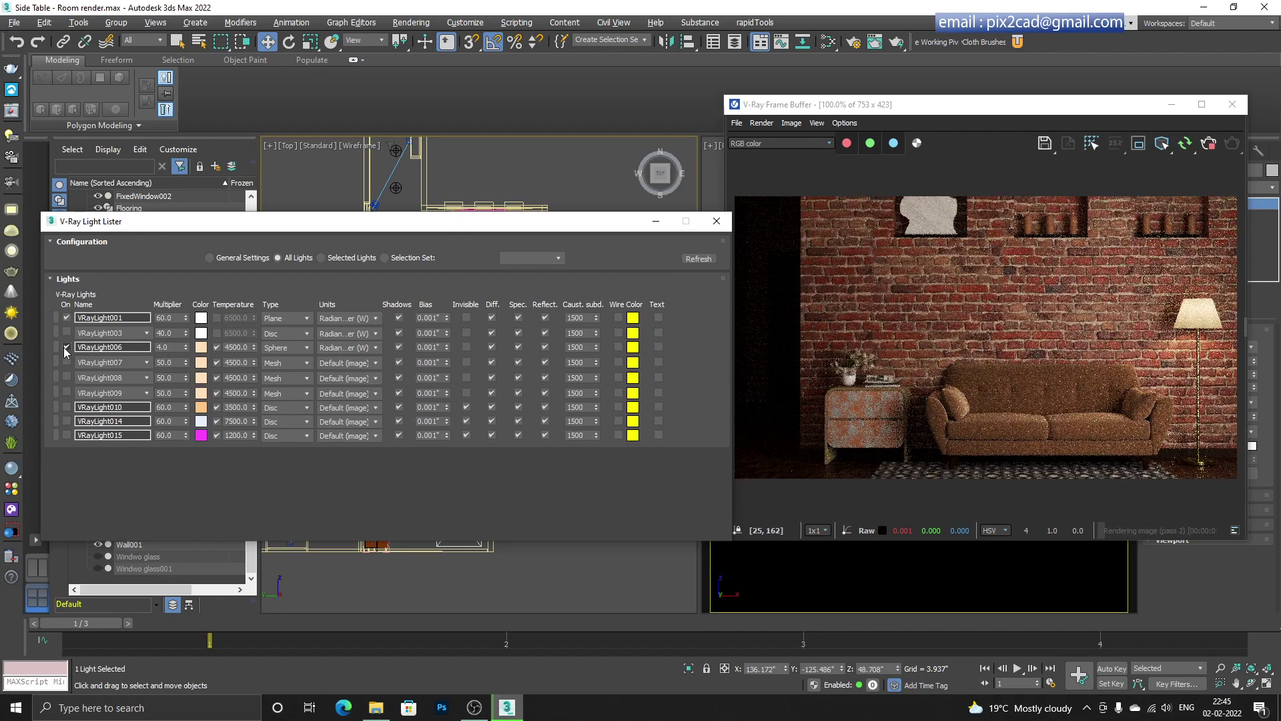
{"action": "left_click", "coordinate": [66, 363]}
{"action": "left_click", "coordinate": [66, 378]}
{"action": "left_click", "coordinate": [66, 393]}
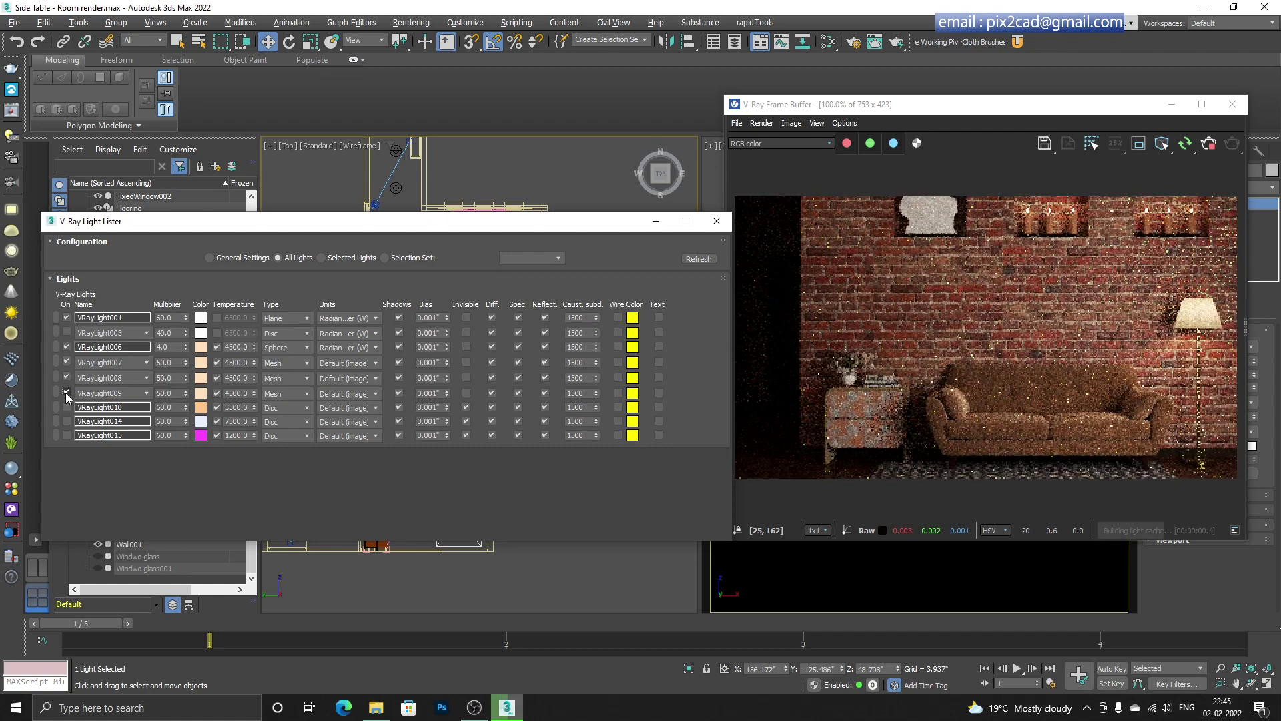
- Turn on the disc lights VRayLight010, VRayLight014, VRayLight015 and VRayLight003, and close the V-Ray Light Lister
{"action": "left_click", "coordinate": [66, 407]}
{"action": "left_click", "coordinate": [66, 421]}
{"action": "left_click", "coordinate": [66, 435]}
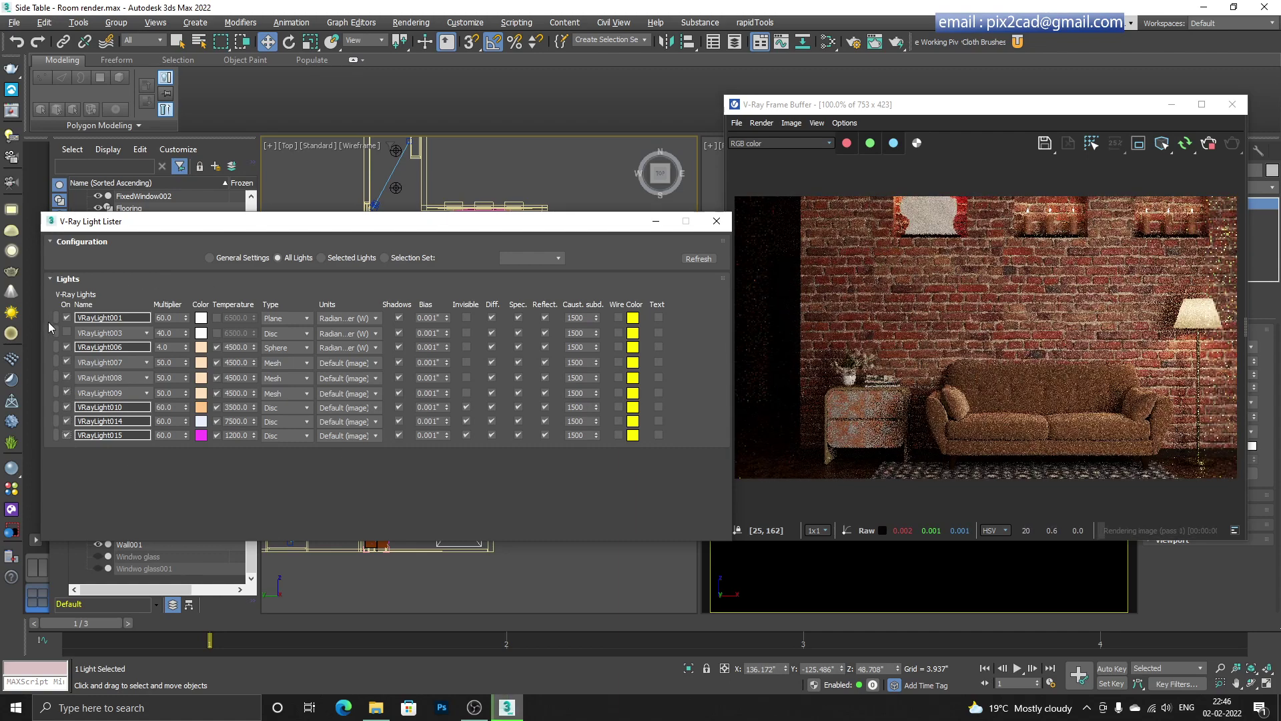
{"action": "left_click", "coordinate": [66, 333]}
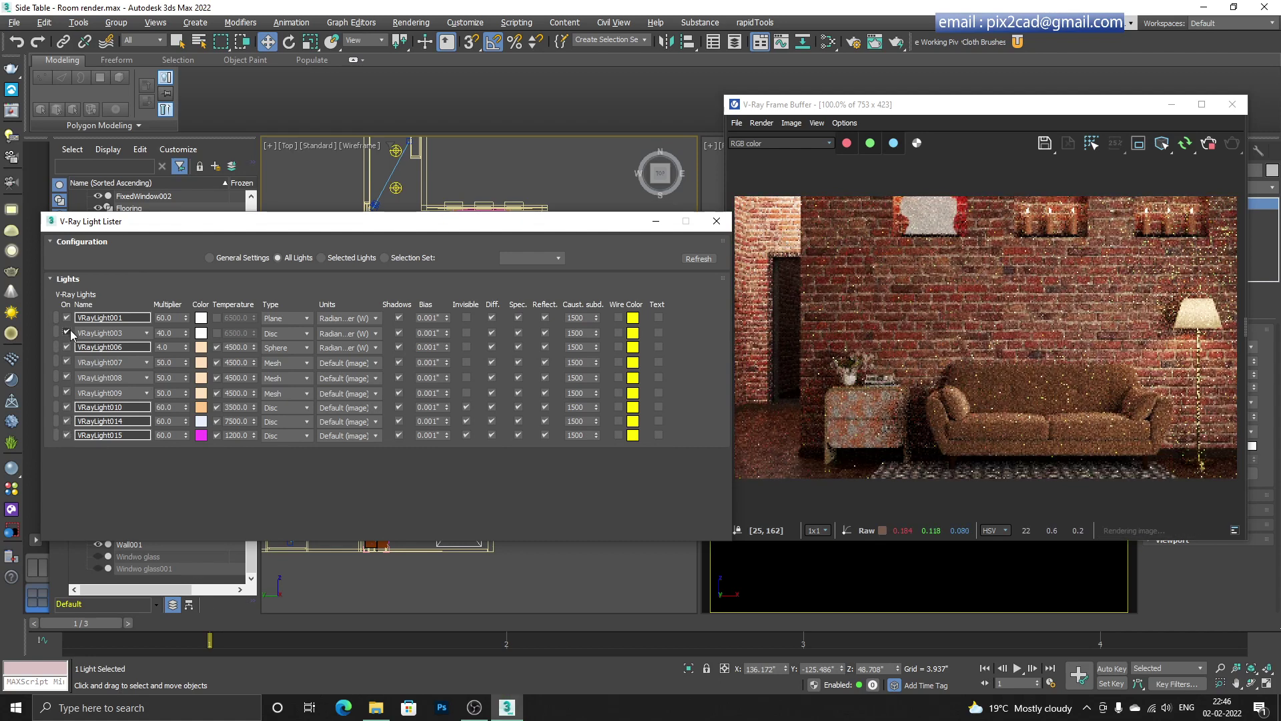
{"action": "left_click_drag", "start_coordinate": [427, 276], "coordinate": [555, 174]}
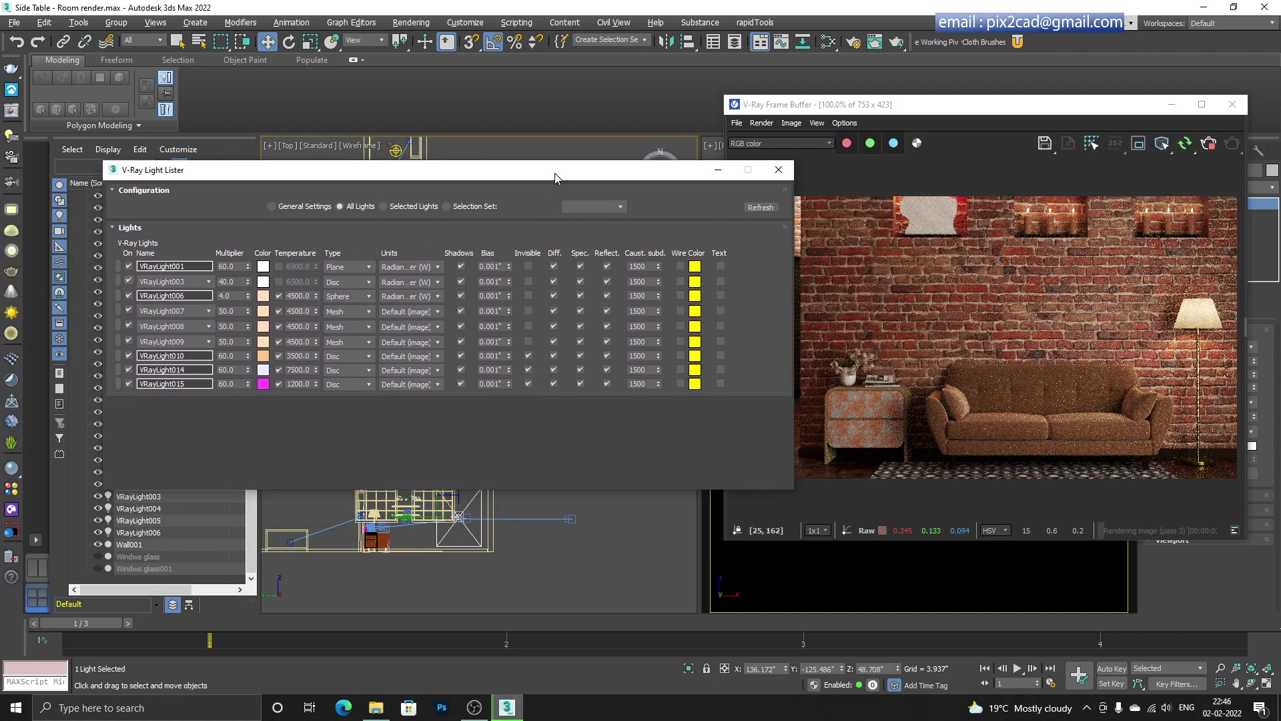
{"action": "left_click", "coordinate": [778, 169]}
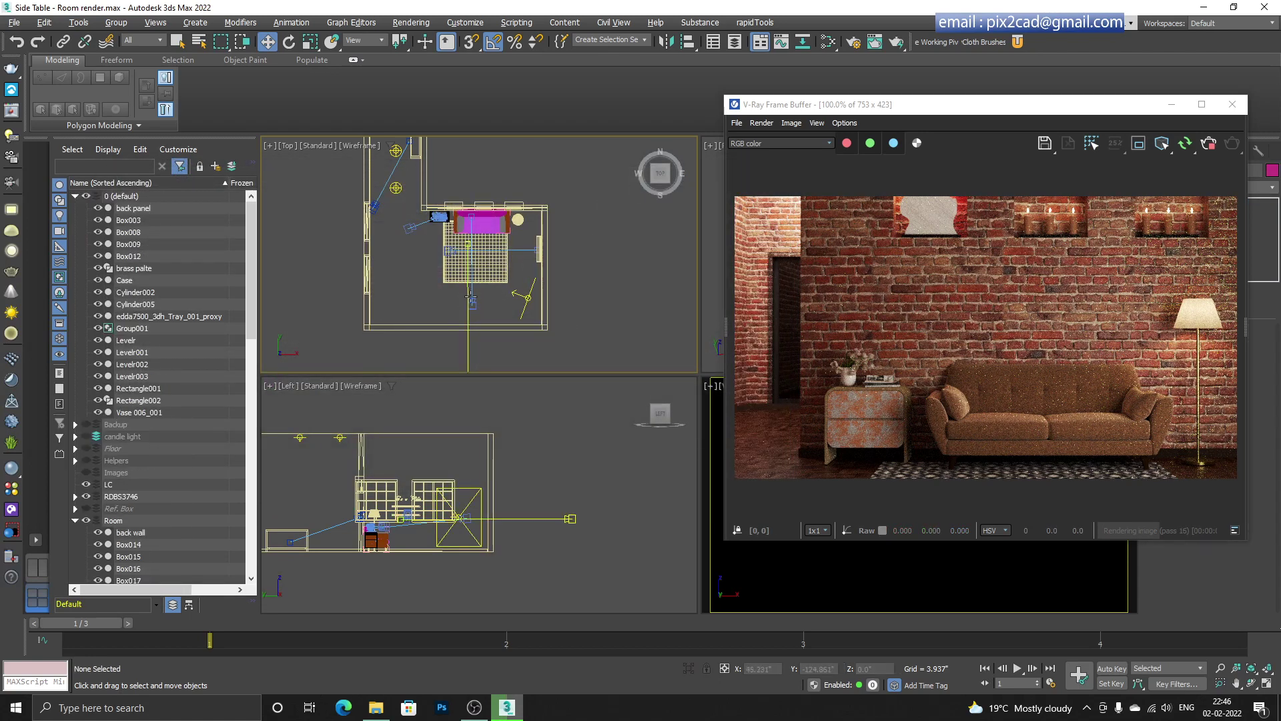
- Show the whole house in the Top view and look up the VRay light types available for creation
{"action": "middle_click_drag", "start_coordinate": [473, 282], "coordinate": [481, 304]}
{"action": "scroll", "coordinate": [499, 314], "scroll_direction": "down", "scroll_amount": 3}
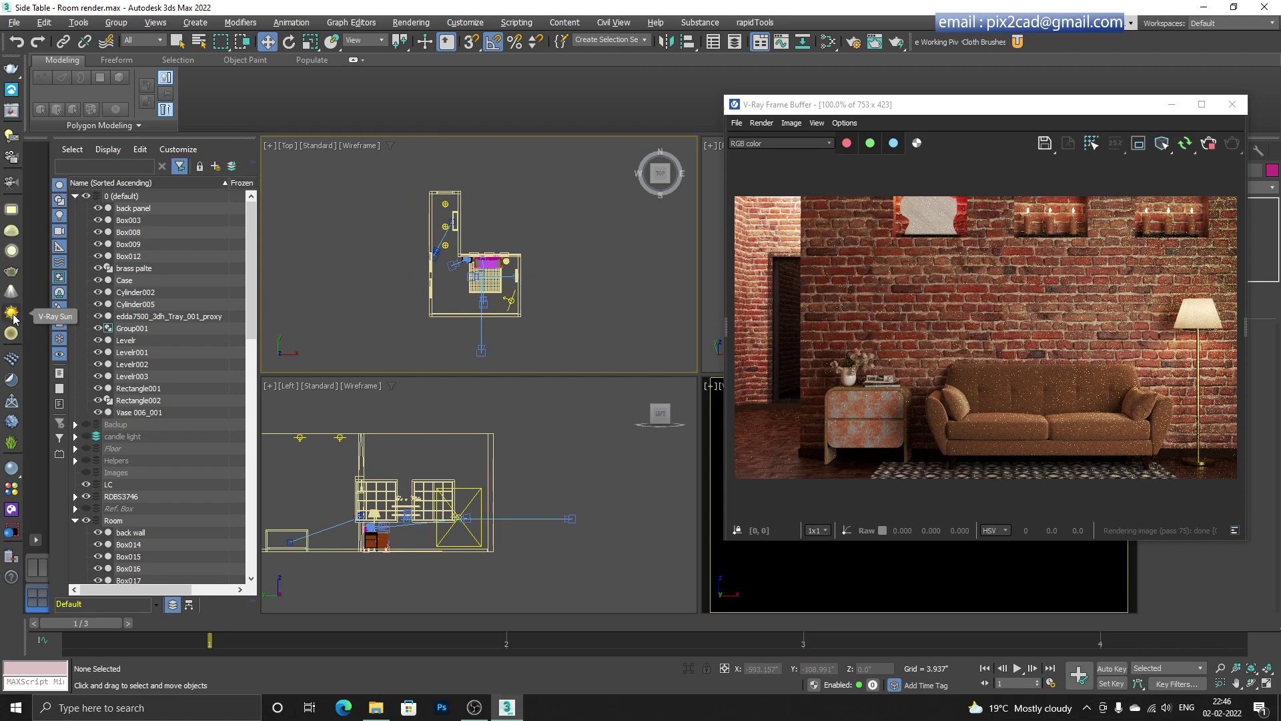
{"action": "left_click_drag", "start_coordinate": [937, 105], "coordinate": [745, 88]}
{"action": "left_click", "coordinate": [1151, 152]}
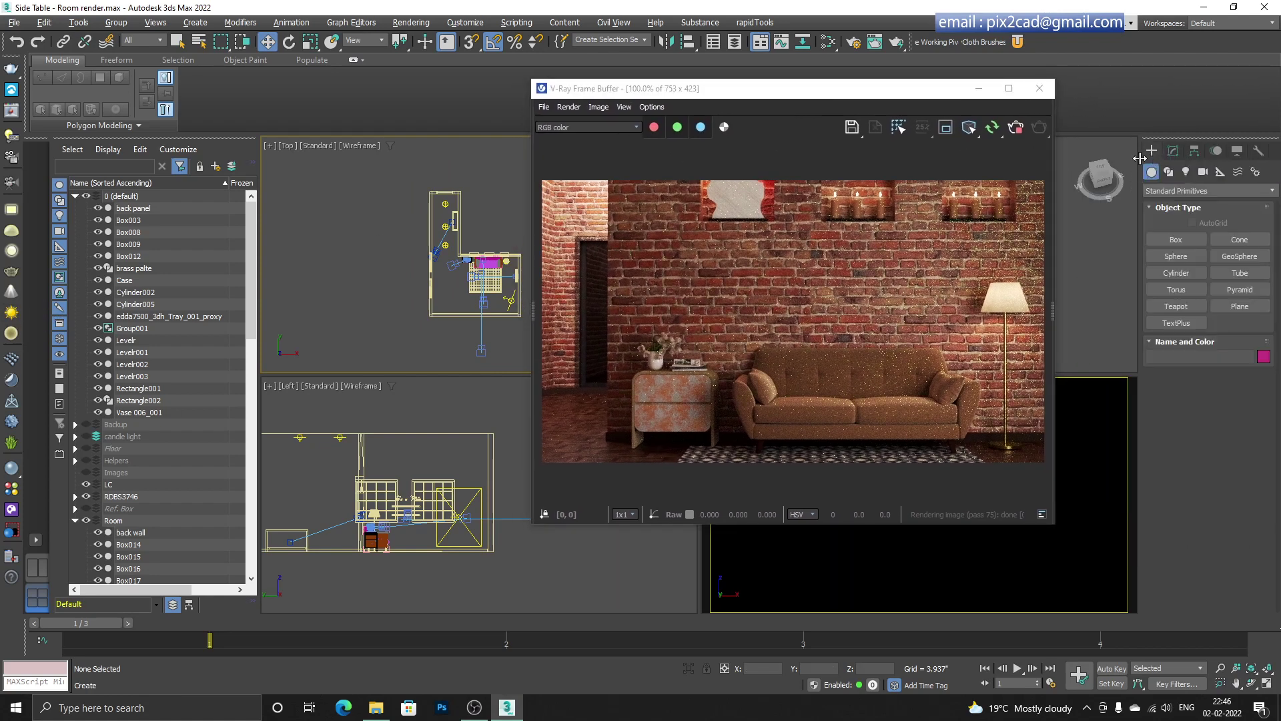
{"action": "left_click", "coordinate": [1187, 171]}
{"action": "left_click", "coordinate": [1161, 191]}
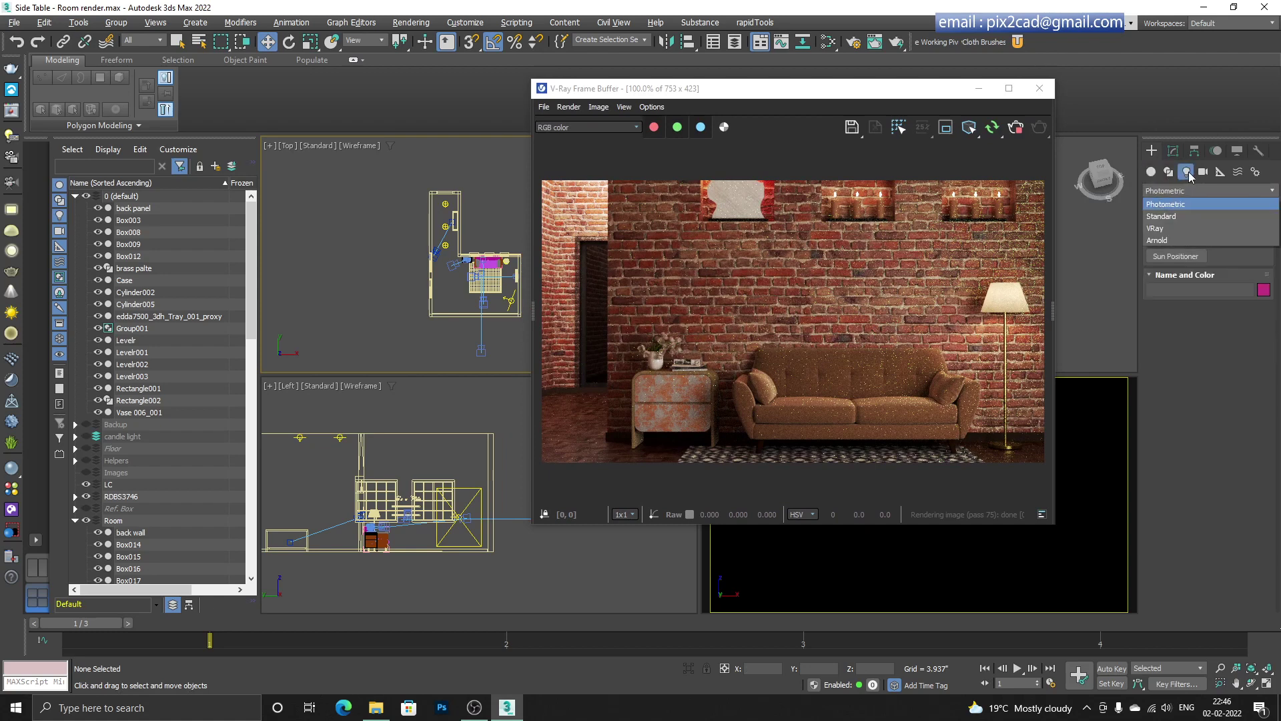
{"action": "left_click", "coordinate": [1189, 175]}
{"action": "left_click", "coordinate": [1168, 191]}
{"action": "left_click", "coordinate": [1155, 230]}
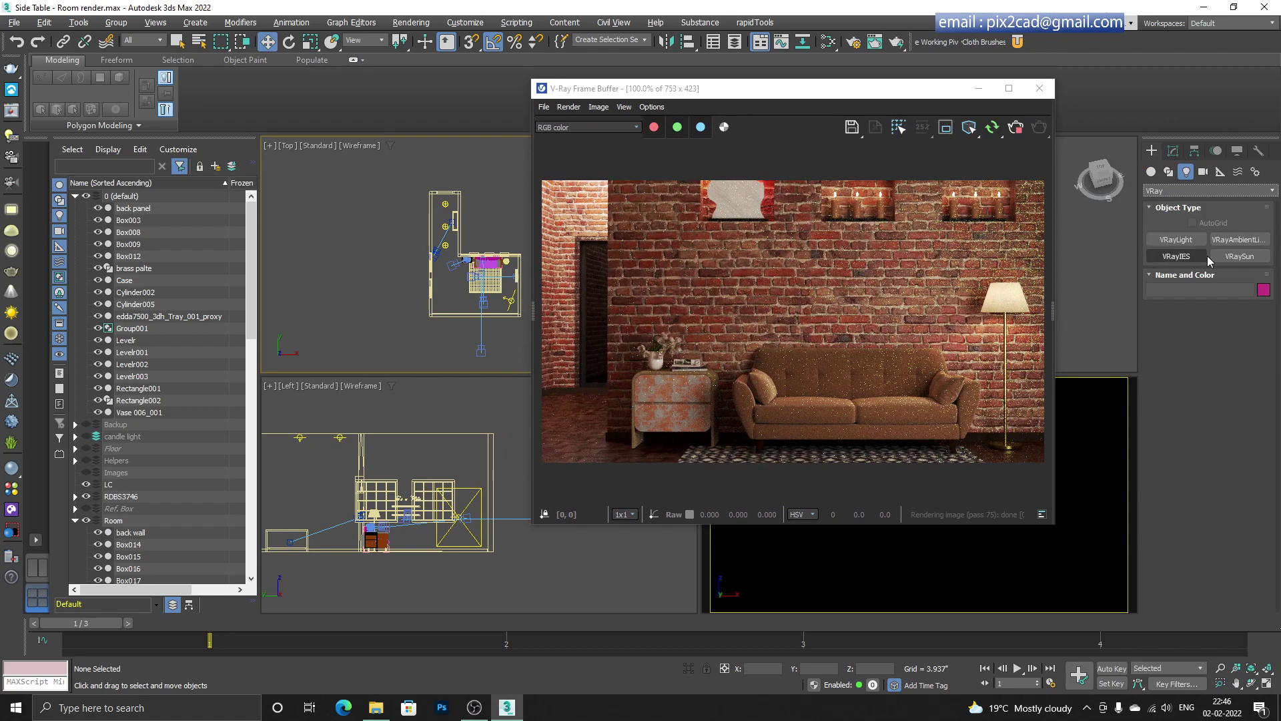
{"action": "left_click_drag", "start_coordinate": [748, 95], "coordinate": [963, 104]}
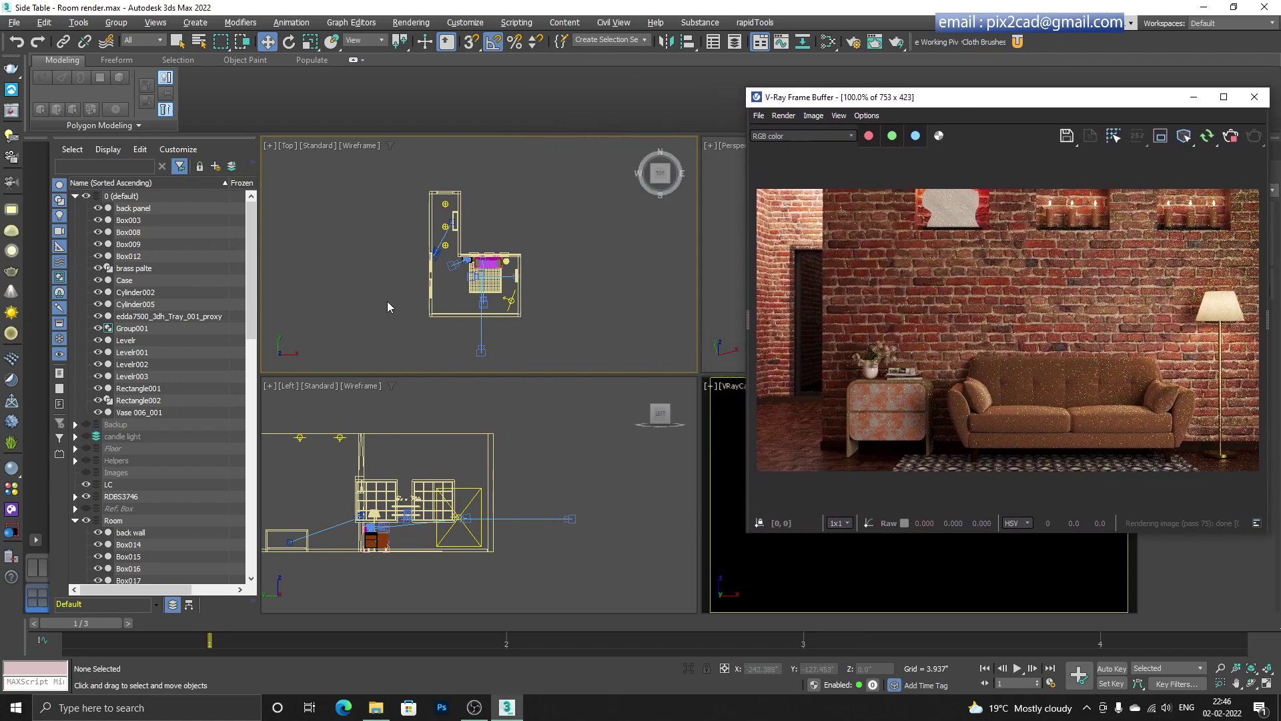
{"action": "left_click", "coordinate": [369, 293]}
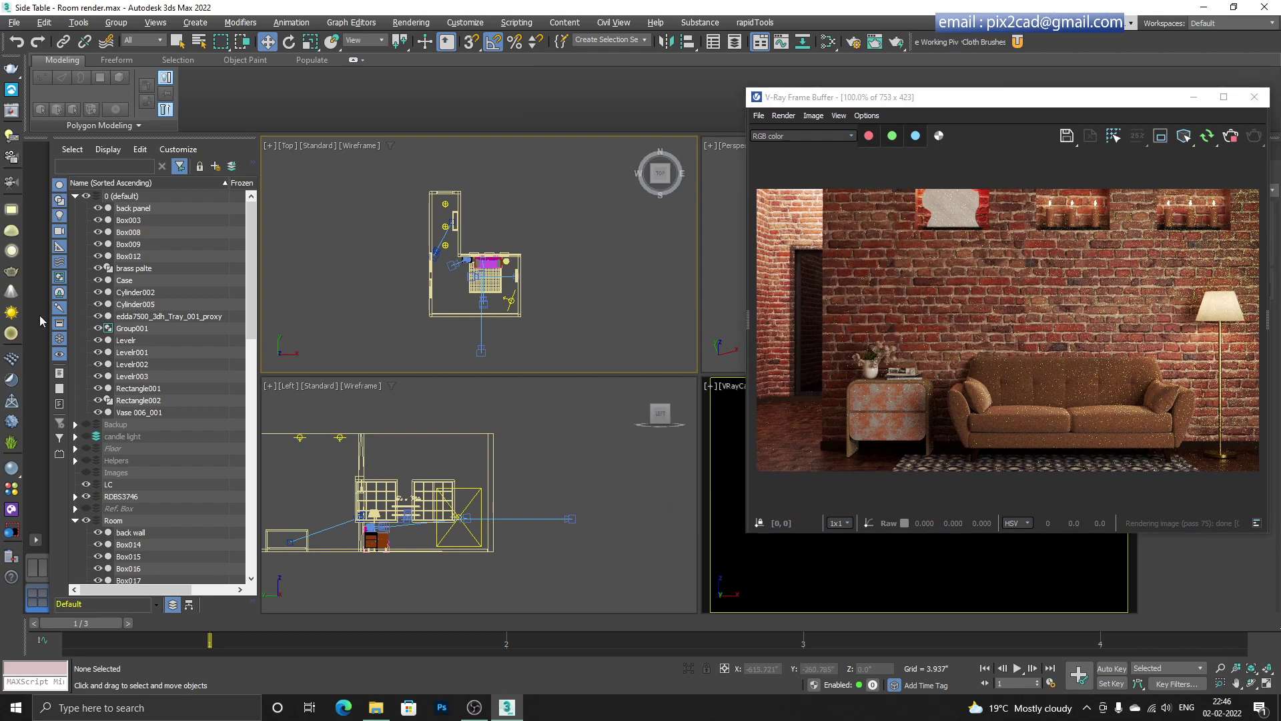
{"action": "left_click", "coordinate": [12, 329]}
{"action": "scroll", "coordinate": [615, 203], "scroll_direction": "down", "scroll_amount": 2}
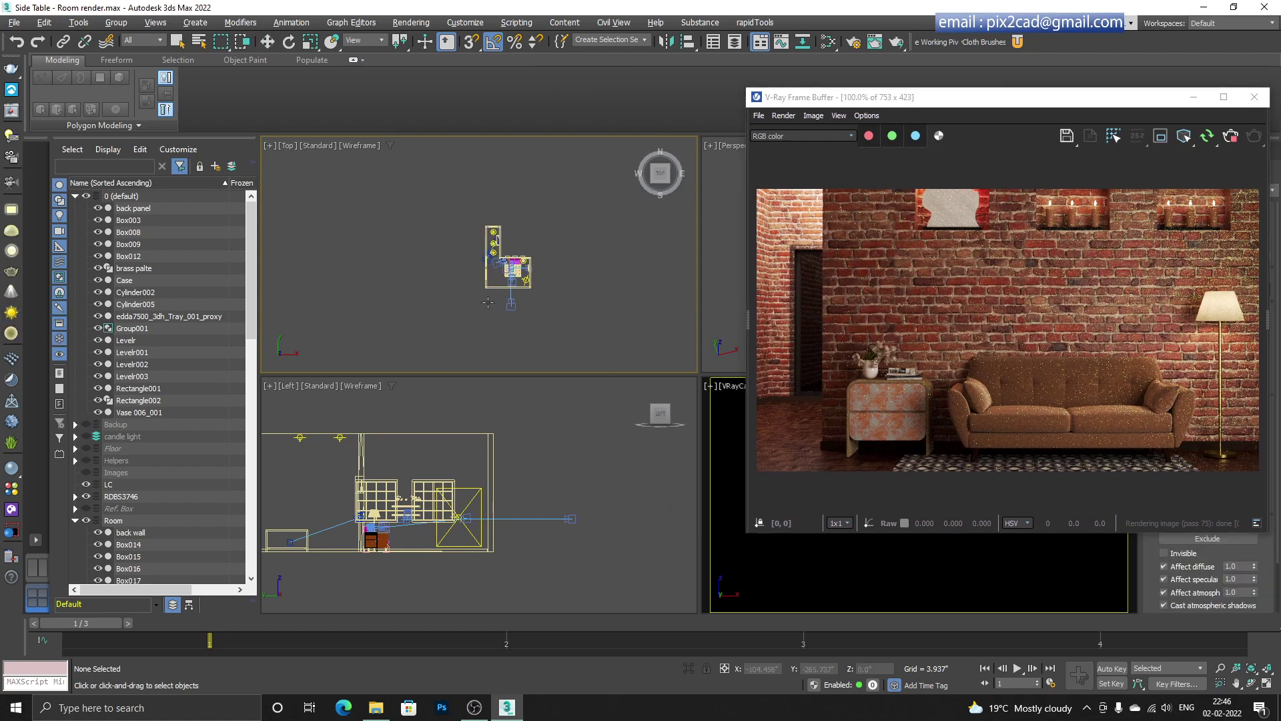
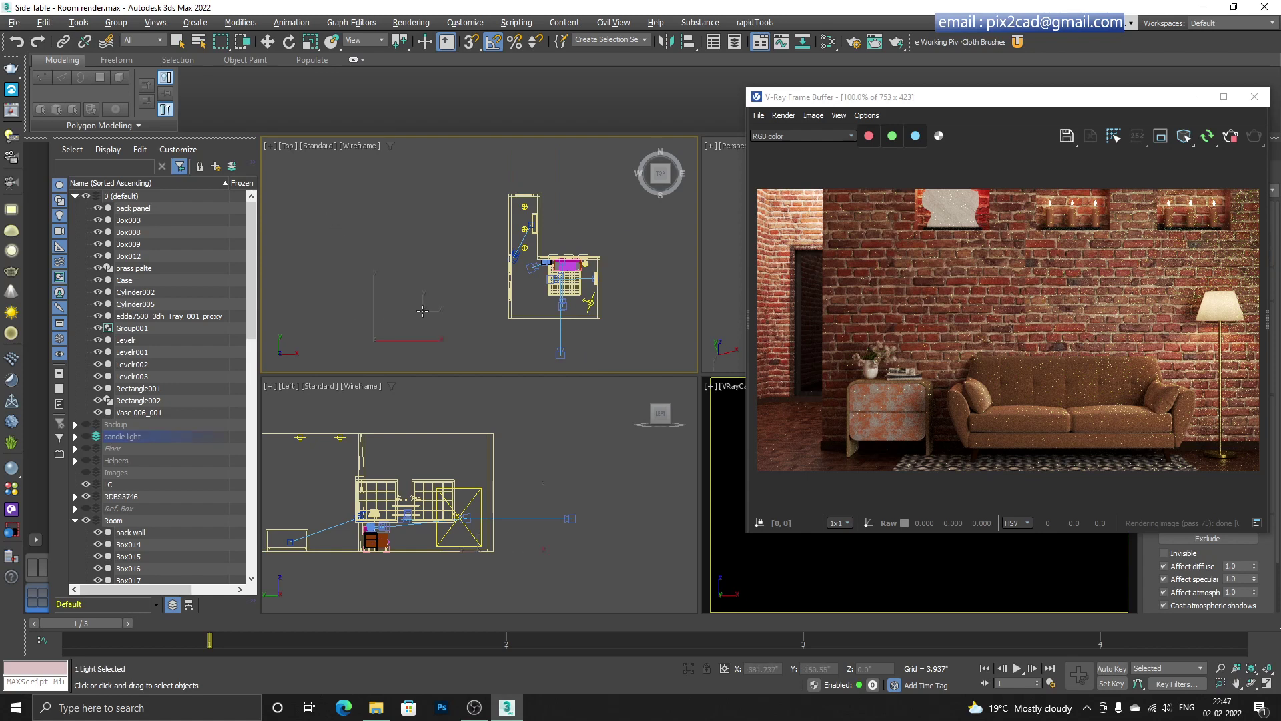
{"action": "key", "text": "shift+q"}
- Collapse the Room layer in the scene list and make LC the active layer
{"action": "scroll", "coordinate": [153, 475], "scroll_direction": "down", "scroll_amount": 6}
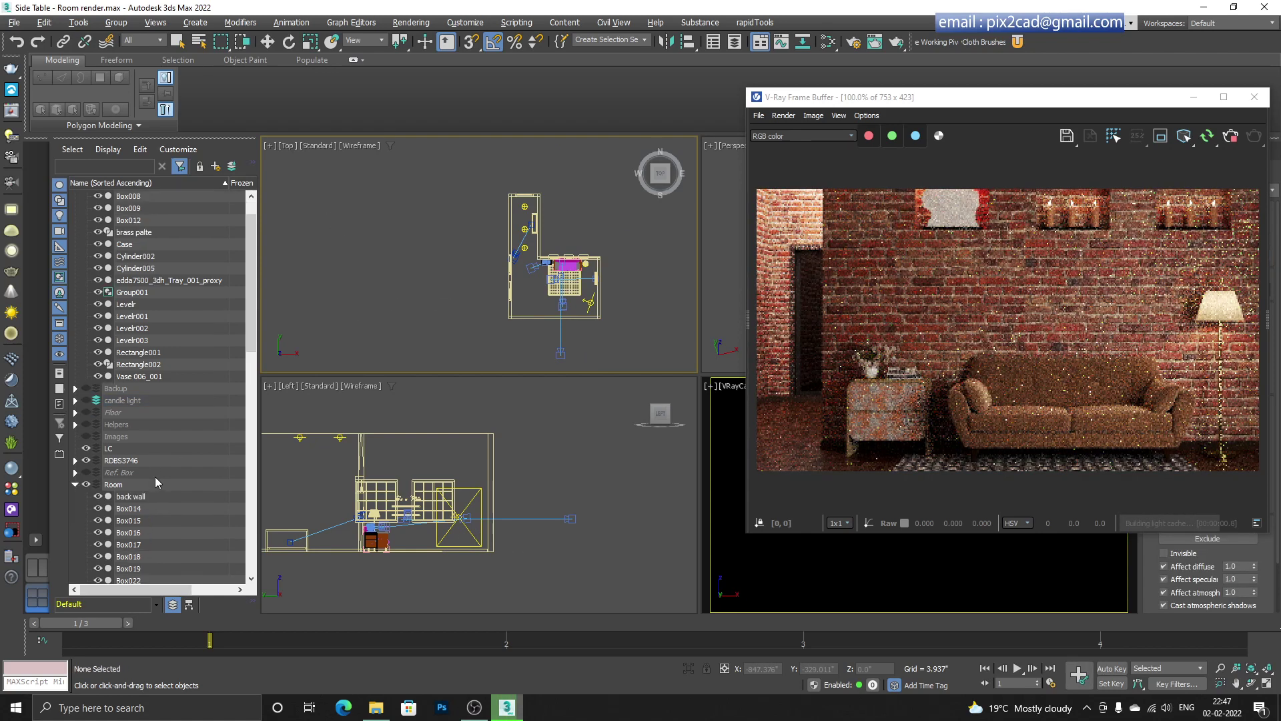
{"action": "scroll", "coordinate": [157, 478], "scroll_direction": "up", "scroll_amount": 2}
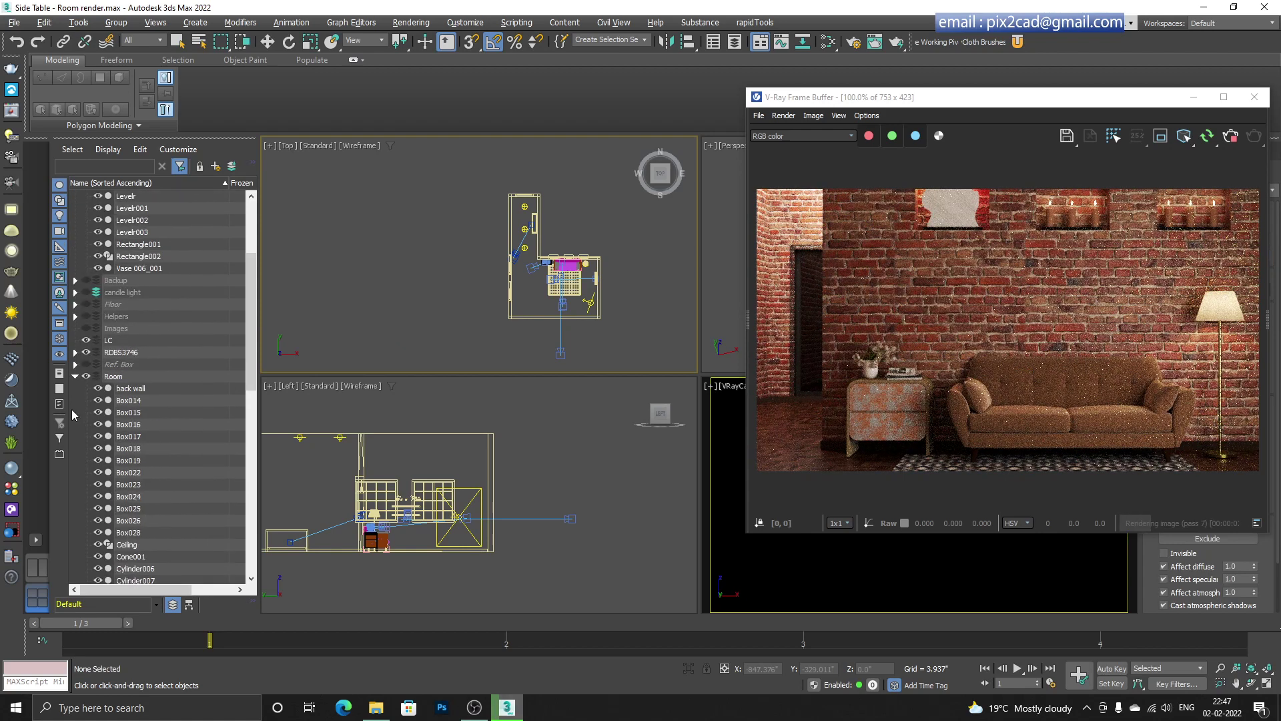
{"action": "left_click", "coordinate": [75, 376]}
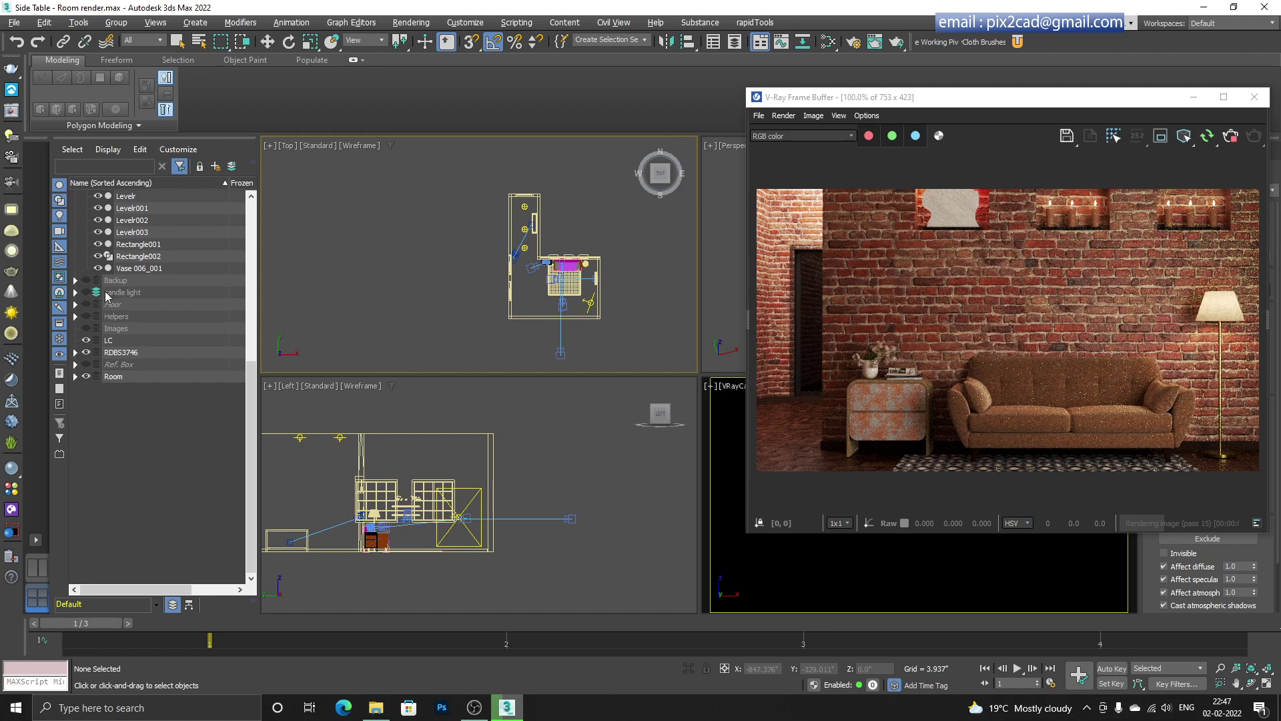
{"action": "left_click", "coordinate": [120, 341]}
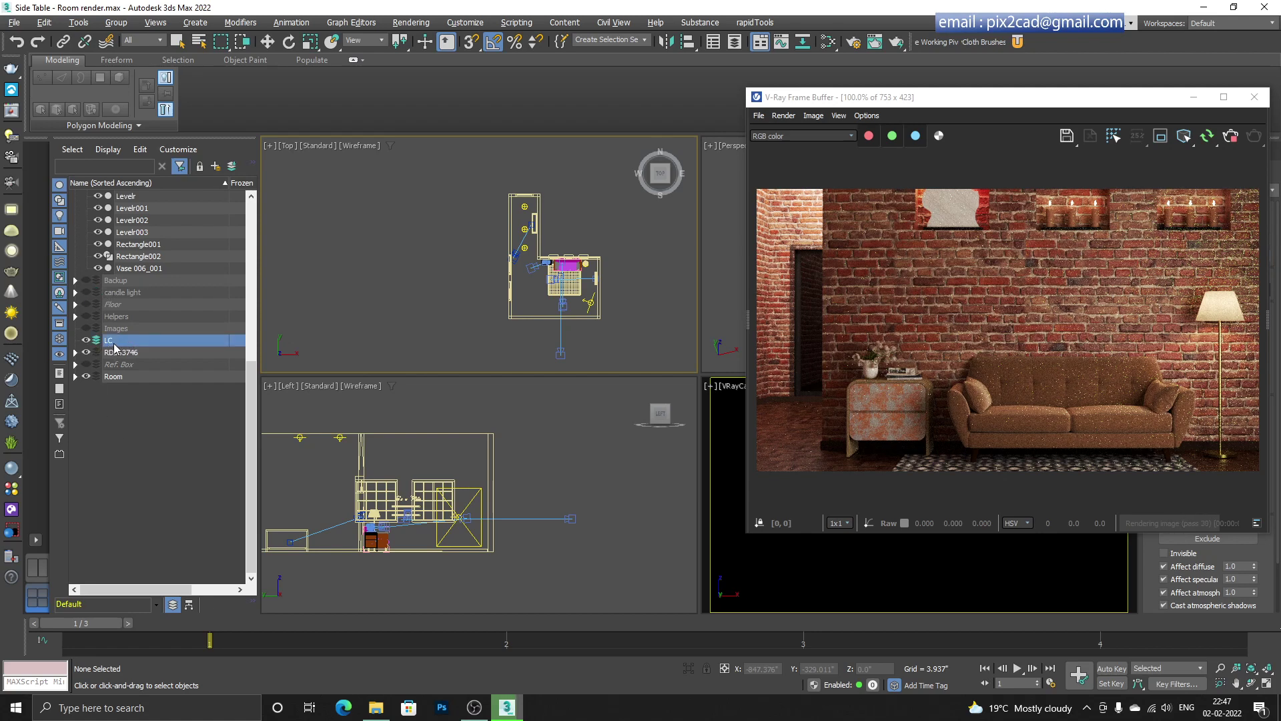
- Create a V-Ray Sun in the Top view from outside the left wall aimed into the living room, accepting the VRaySky environment map
{"action": "middle_click_drag", "start_coordinate": [511, 304], "coordinate": [517, 291]}
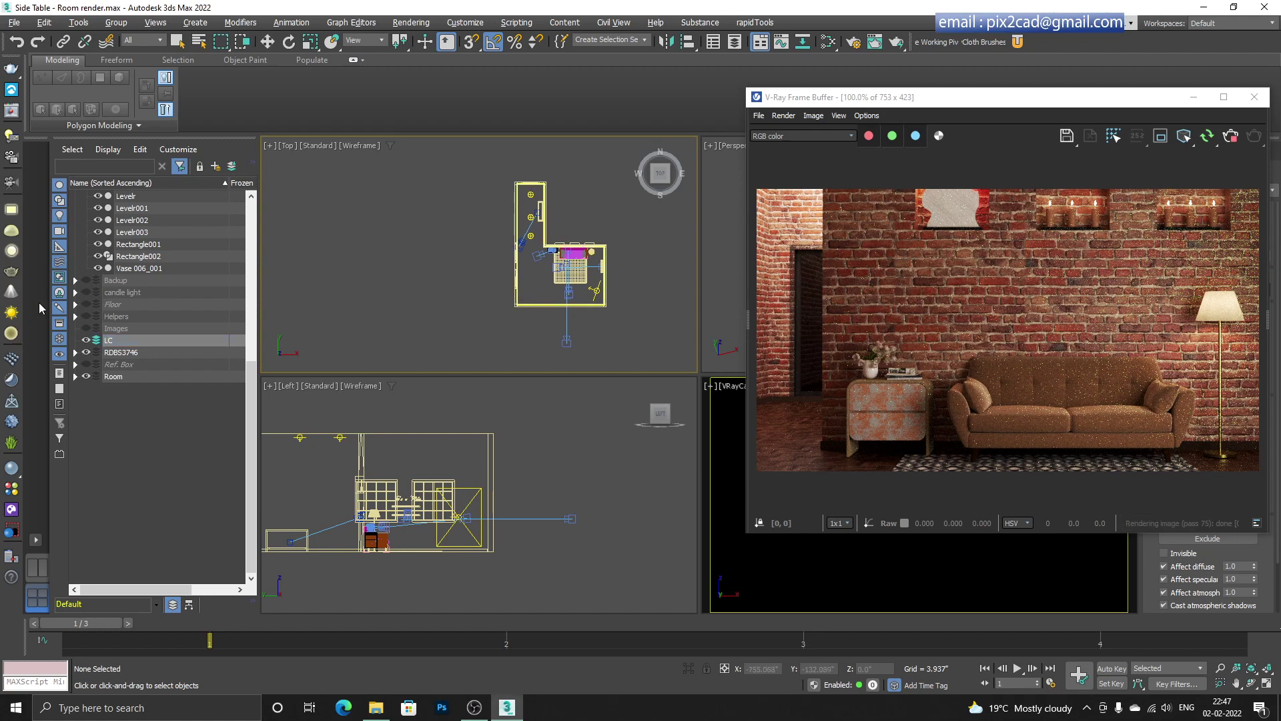
{"action": "scroll", "coordinate": [472, 274], "scroll_direction": "up", "scroll_amount": 2}
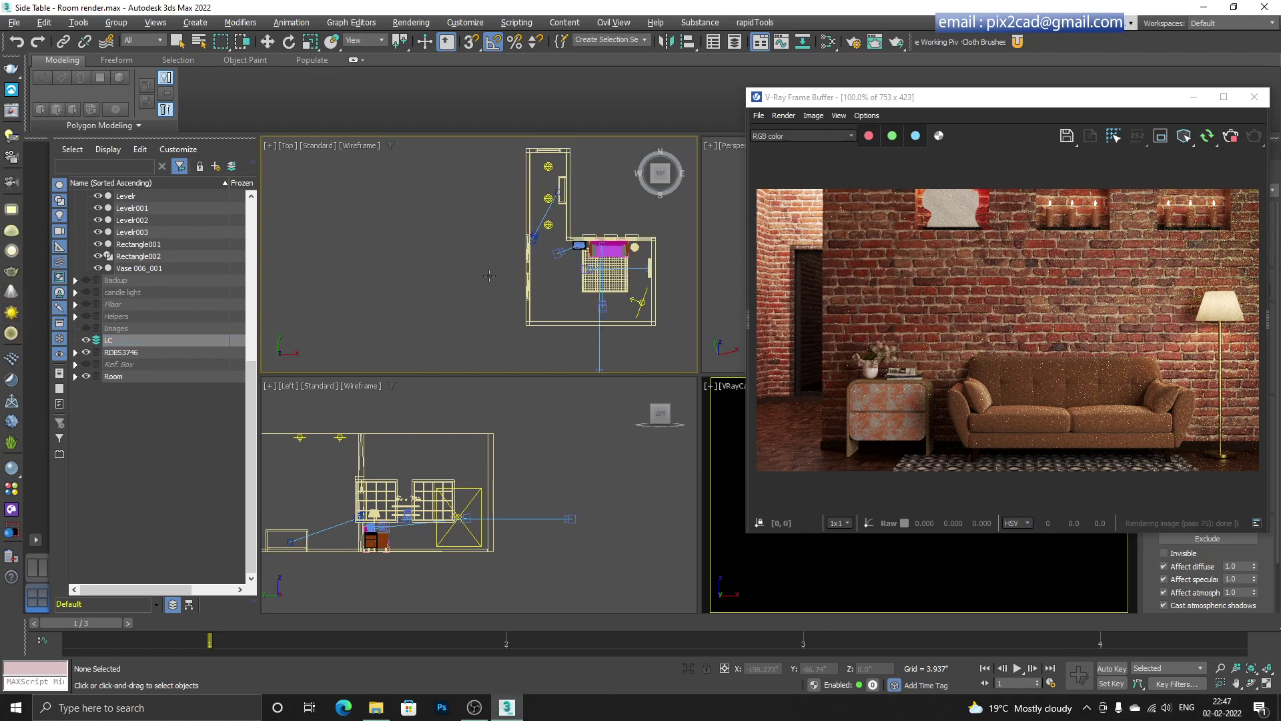
{"action": "scroll", "coordinate": [436, 313], "scroll_direction": "down", "scroll_amount": 2}
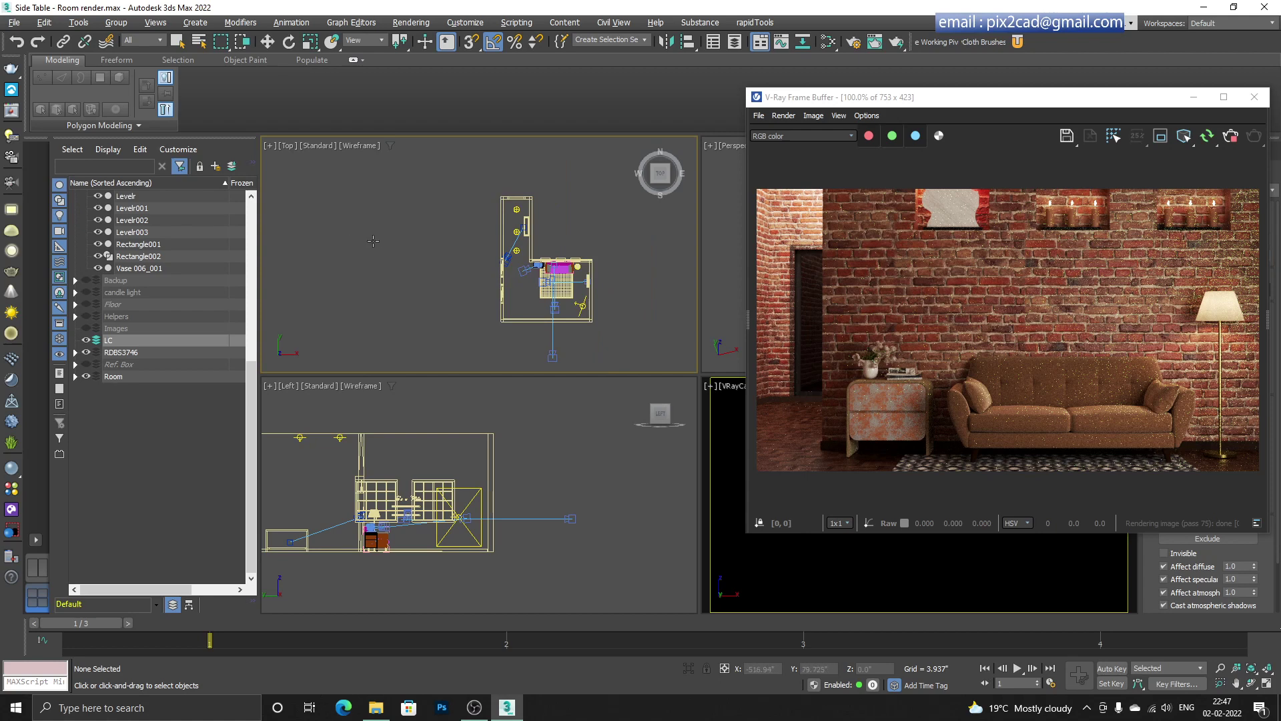
{"action": "left_click_drag", "start_coordinate": [383, 241], "coordinate": [526, 296]}
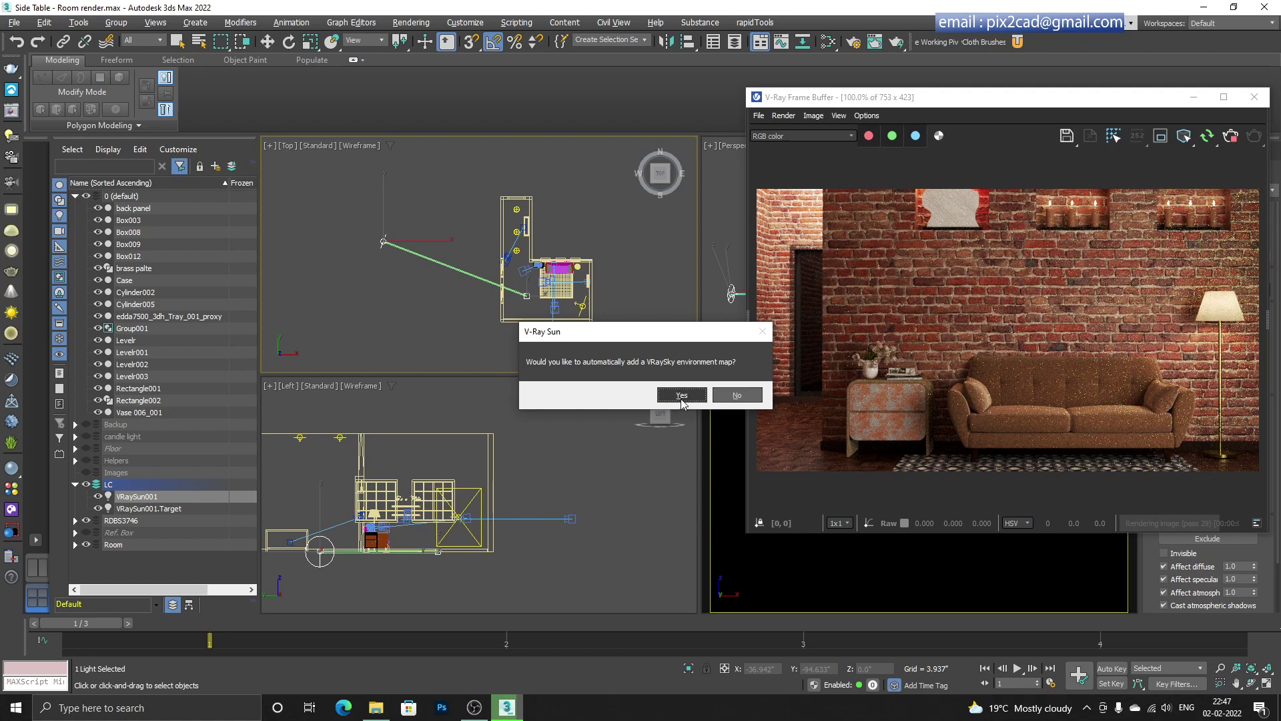
{"action": "left_click_drag", "start_coordinate": [616, 337], "coordinate": [603, 298]}
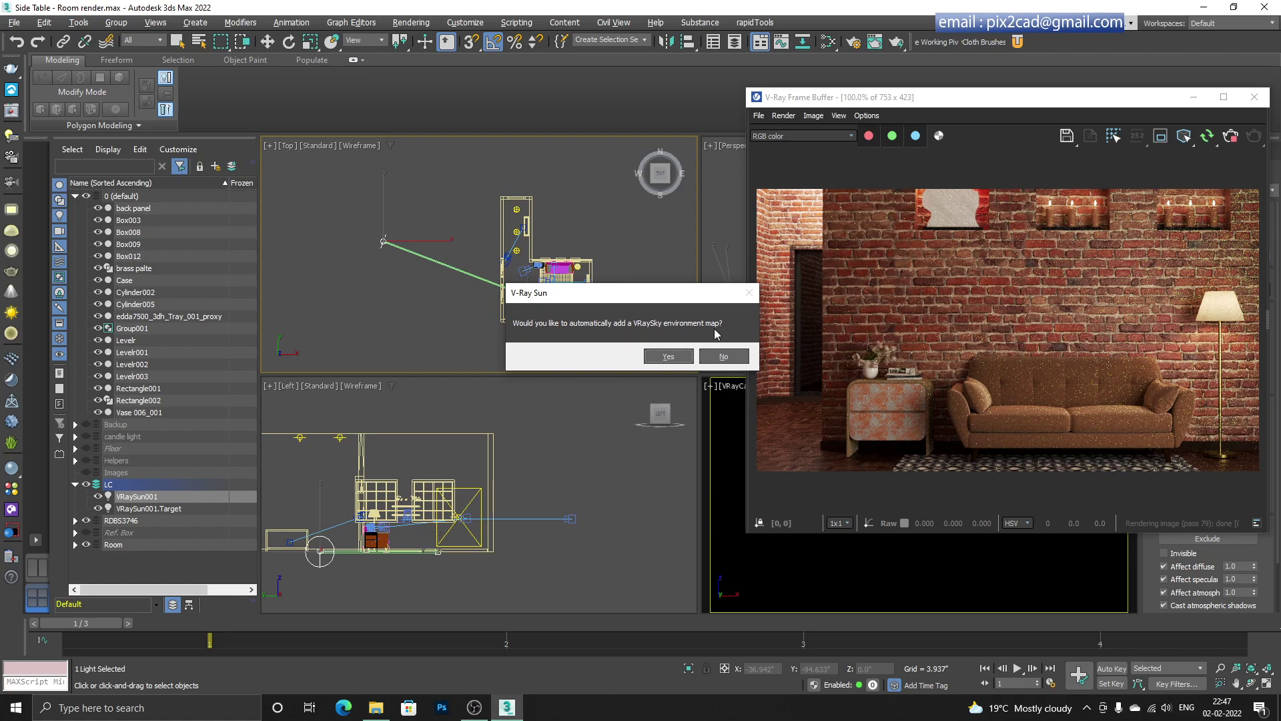
{"action": "left_click", "coordinate": [668, 357]}
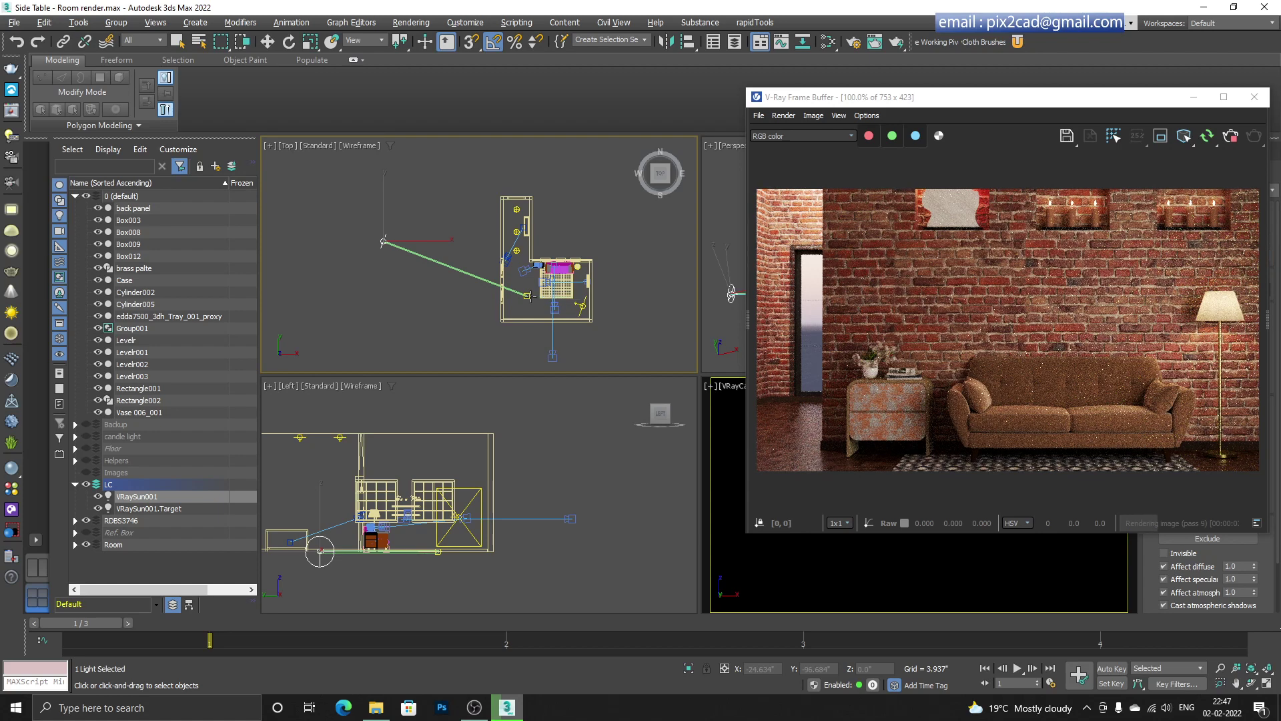
{"action": "key", "text": "w"}
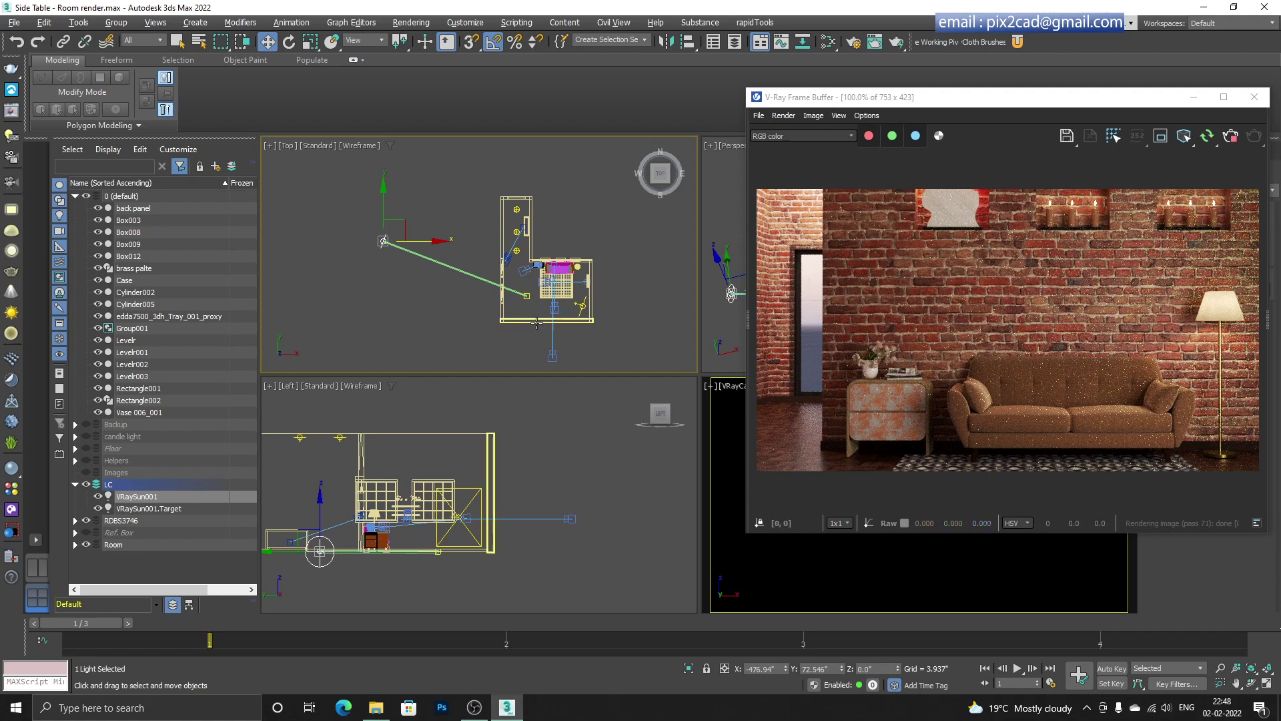
- Disable the use of the DefaultVRaySky environment map in the Environment and Effects settings
{"action": "left_click", "coordinate": [411, 23]}
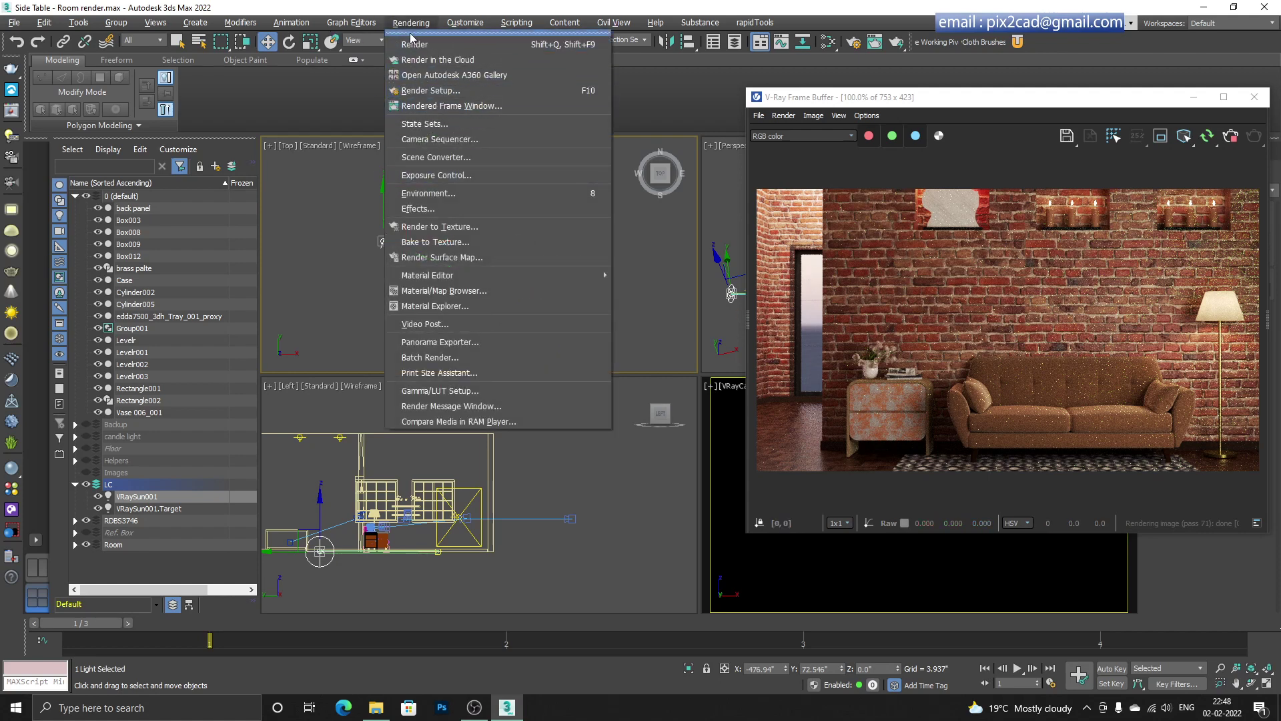
{"action": "left_click", "coordinate": [417, 193]}
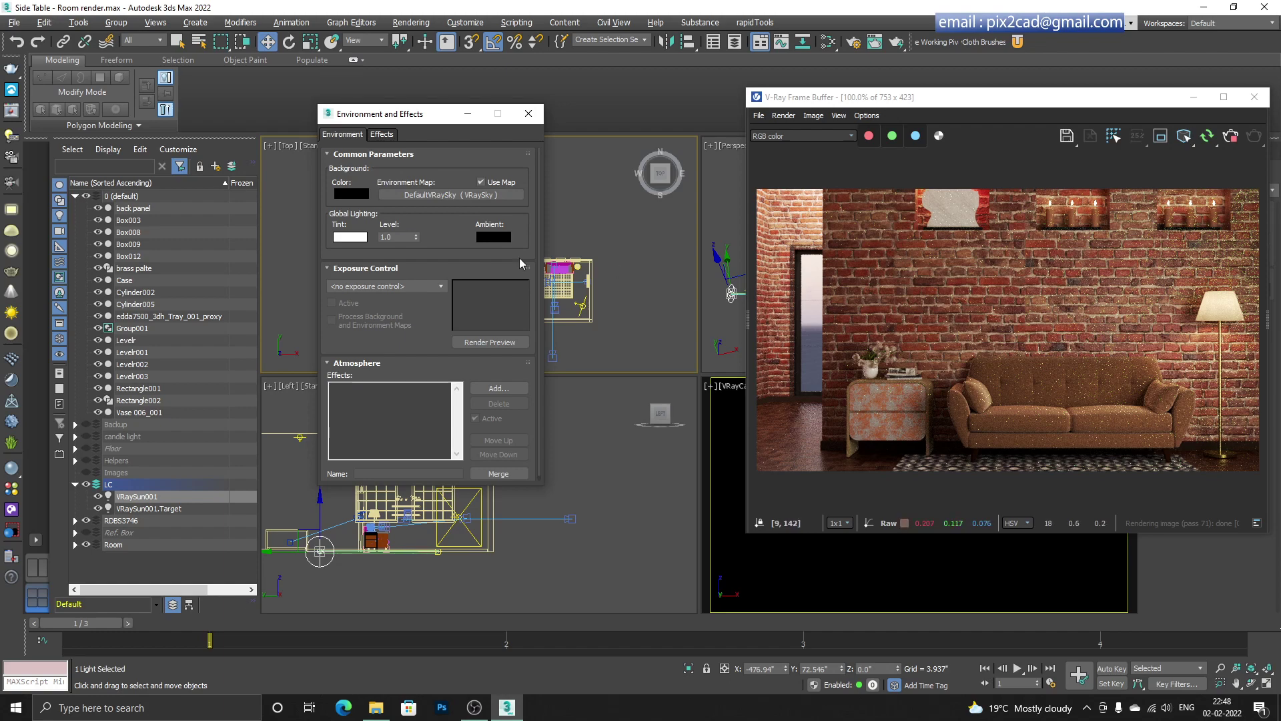
{"action": "left_click", "coordinate": [481, 182]}
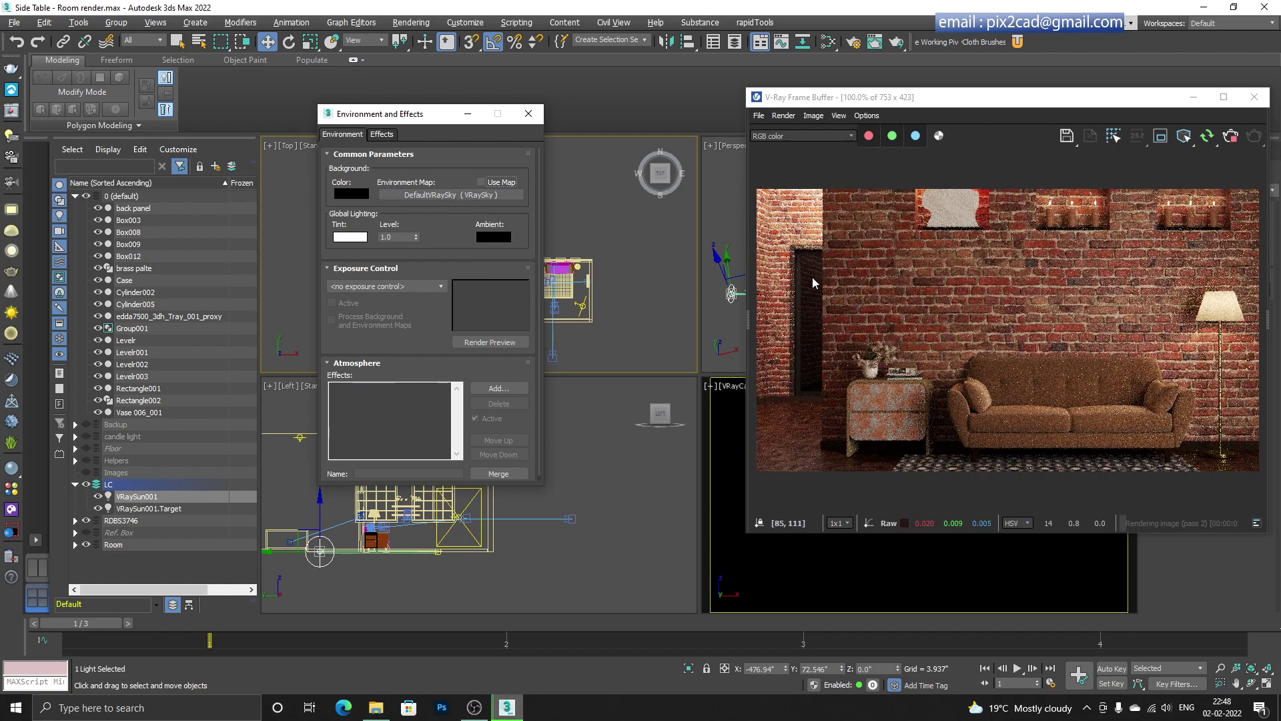
- Enable the use of the DefaultVRaySky environment map again and close the Environment and Effects settings
{"action": "left_click", "coordinate": [482, 182]}
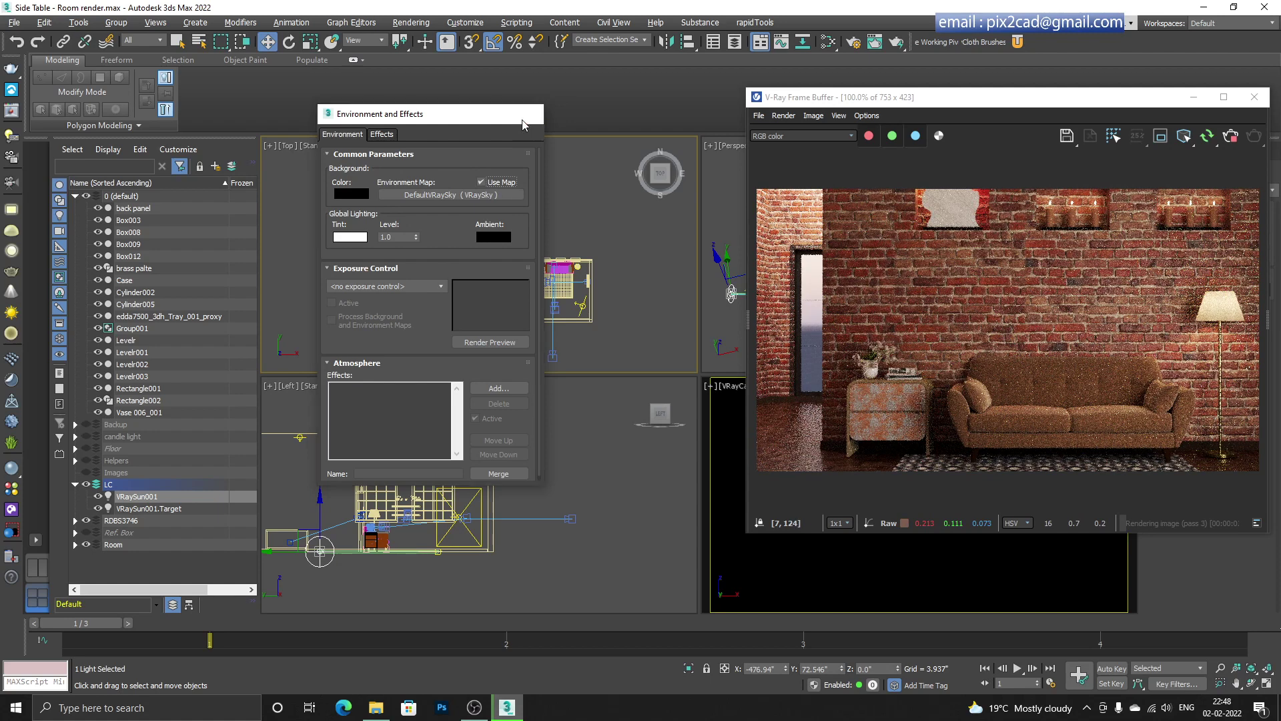
{"action": "left_click", "coordinate": [524, 118]}
- Raise the V-Ray Sun straight up in the Left view to a height of about 269 inches, above the house
{"action": "scroll", "coordinate": [470, 524], "scroll_direction": "down", "scroll_amount": 5}
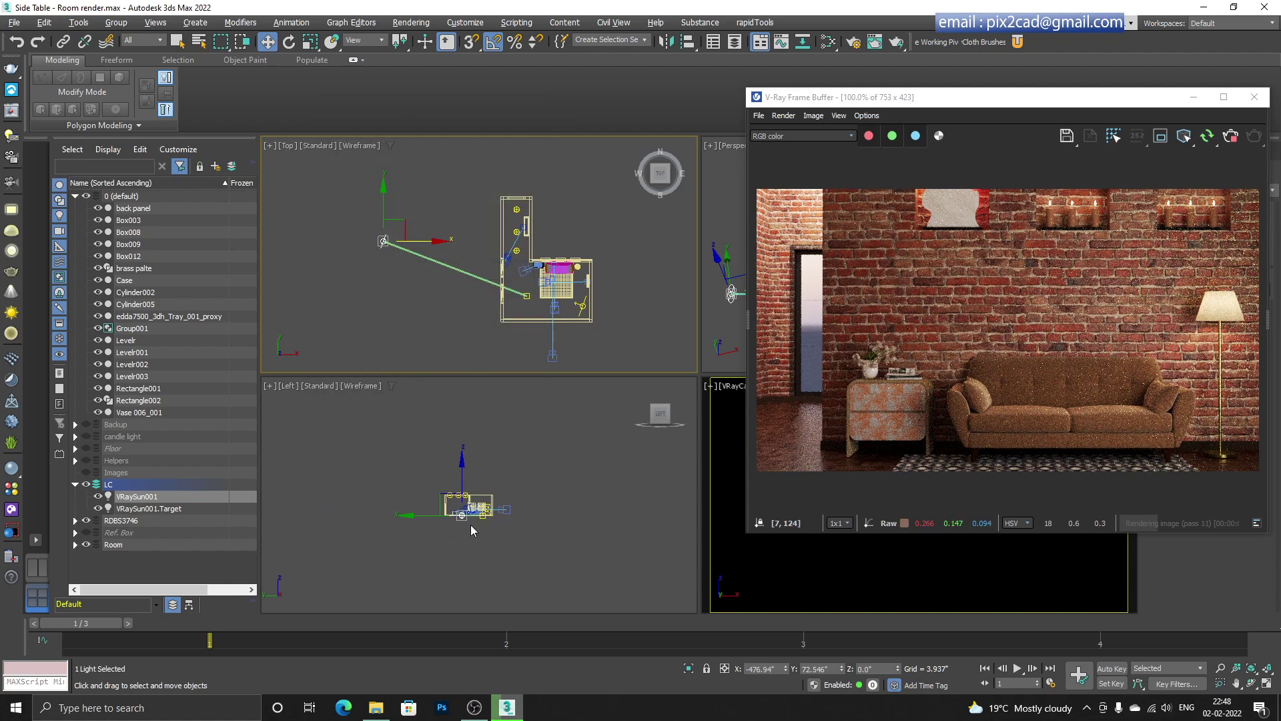
{"action": "scroll", "coordinate": [470, 522], "scroll_direction": "up", "scroll_amount": 4}
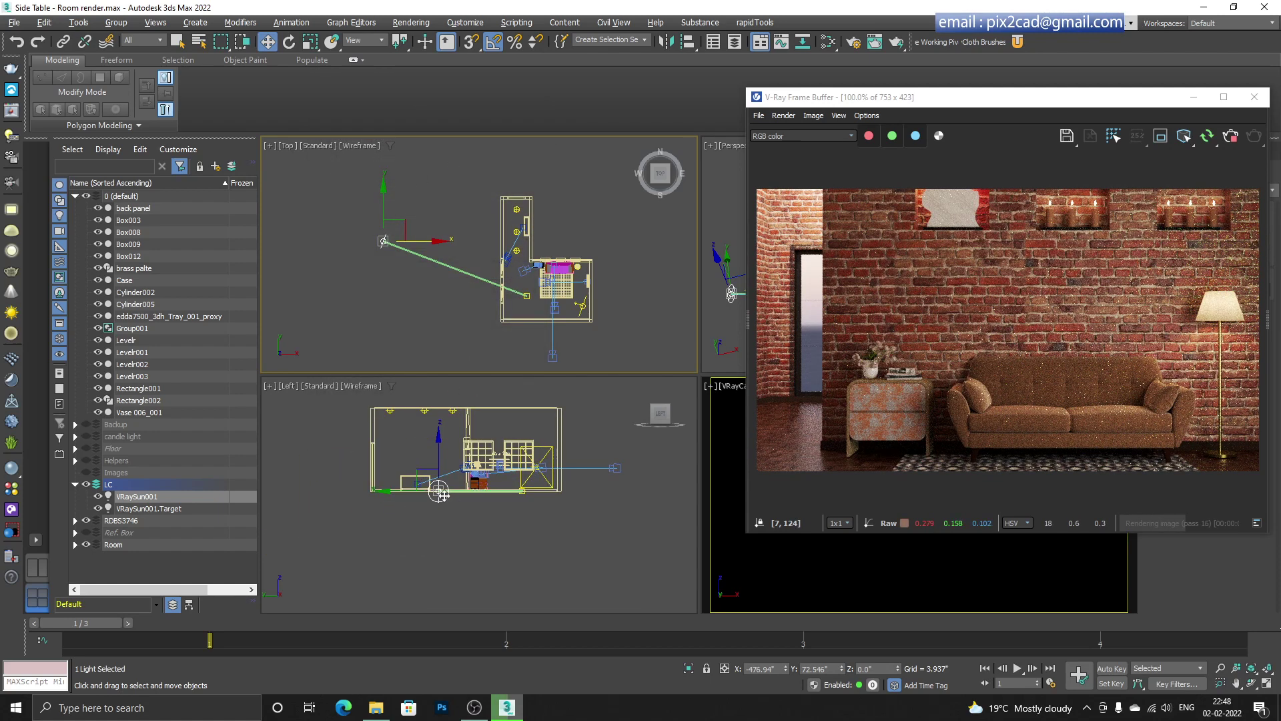
{"action": "middle_click_drag", "start_coordinate": [481, 515], "coordinate": [437, 541]}
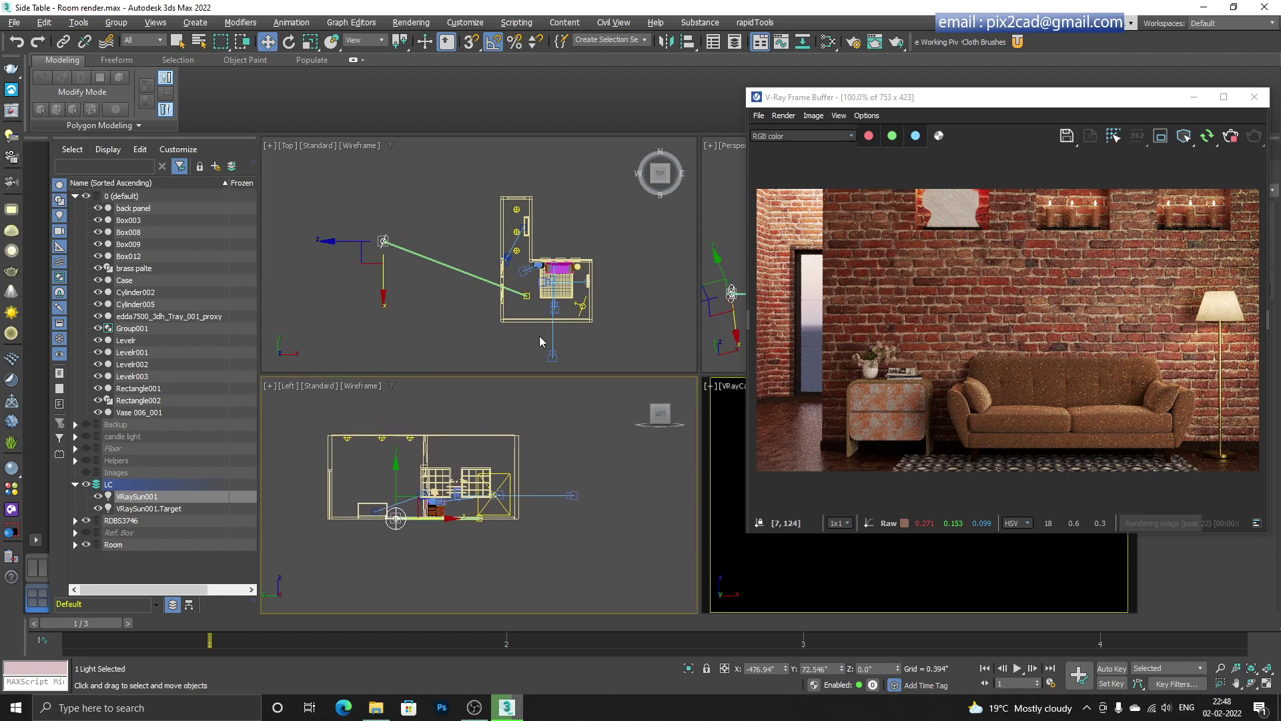
{"action": "left_click_drag", "start_coordinate": [910, 106], "coordinate": [876, 143]}
{"action": "middle_click_drag", "start_coordinate": [369, 514], "coordinate": [429, 520]}
{"action": "left_click", "coordinate": [358, 312]}
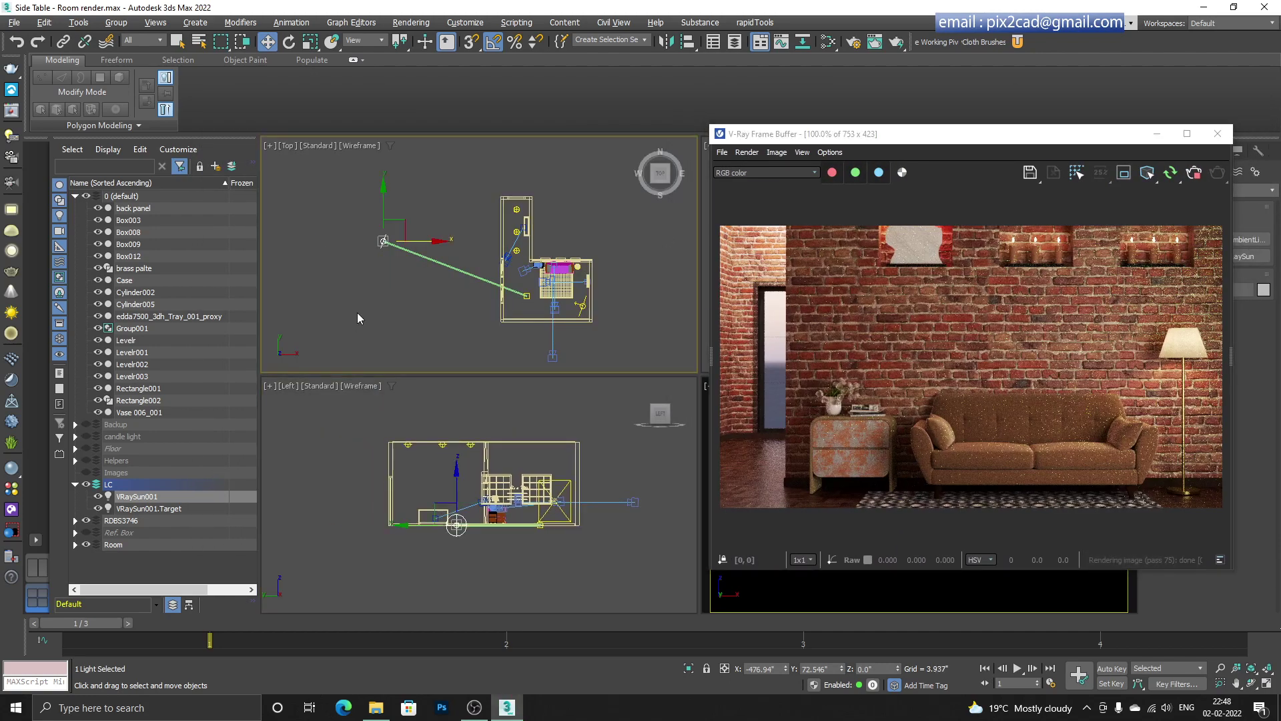
{"action": "left_click", "coordinate": [383, 241]}
{"action": "scroll", "coordinate": [446, 490], "scroll_direction": "down", "scroll_amount": 2}
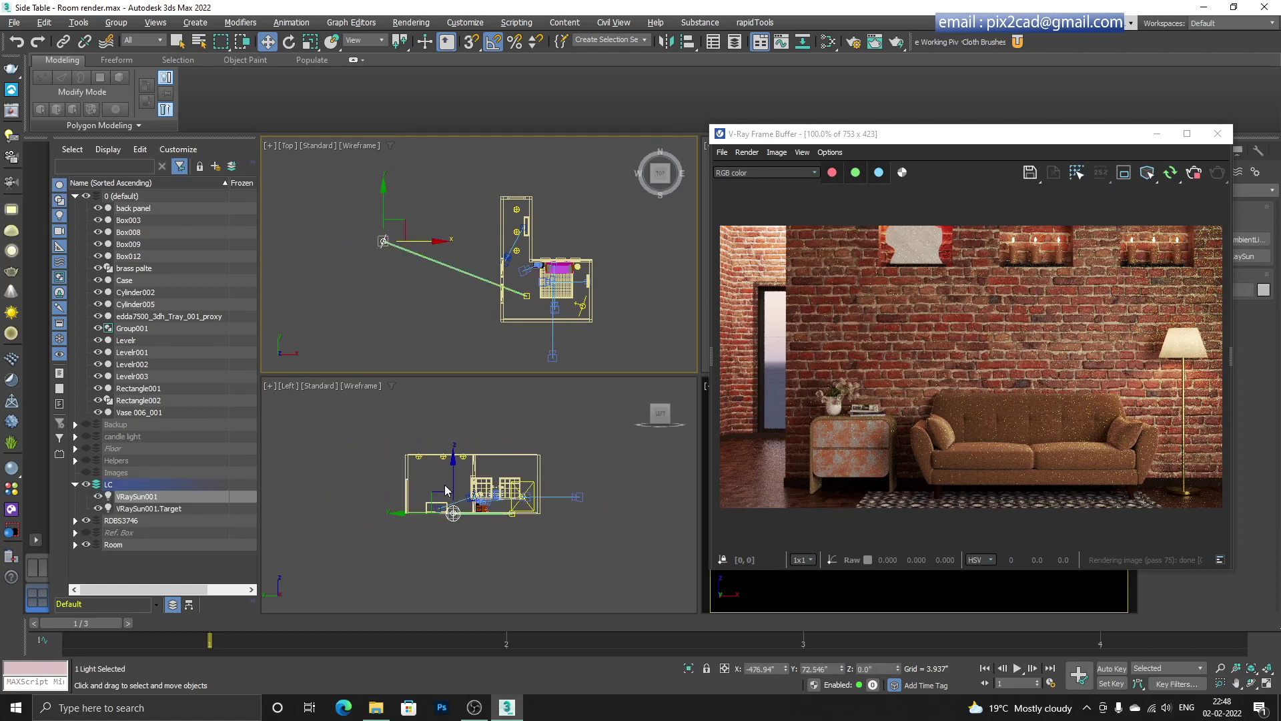
{"action": "scroll", "coordinate": [430, 477], "scroll_direction": "up", "scroll_amount": 3}
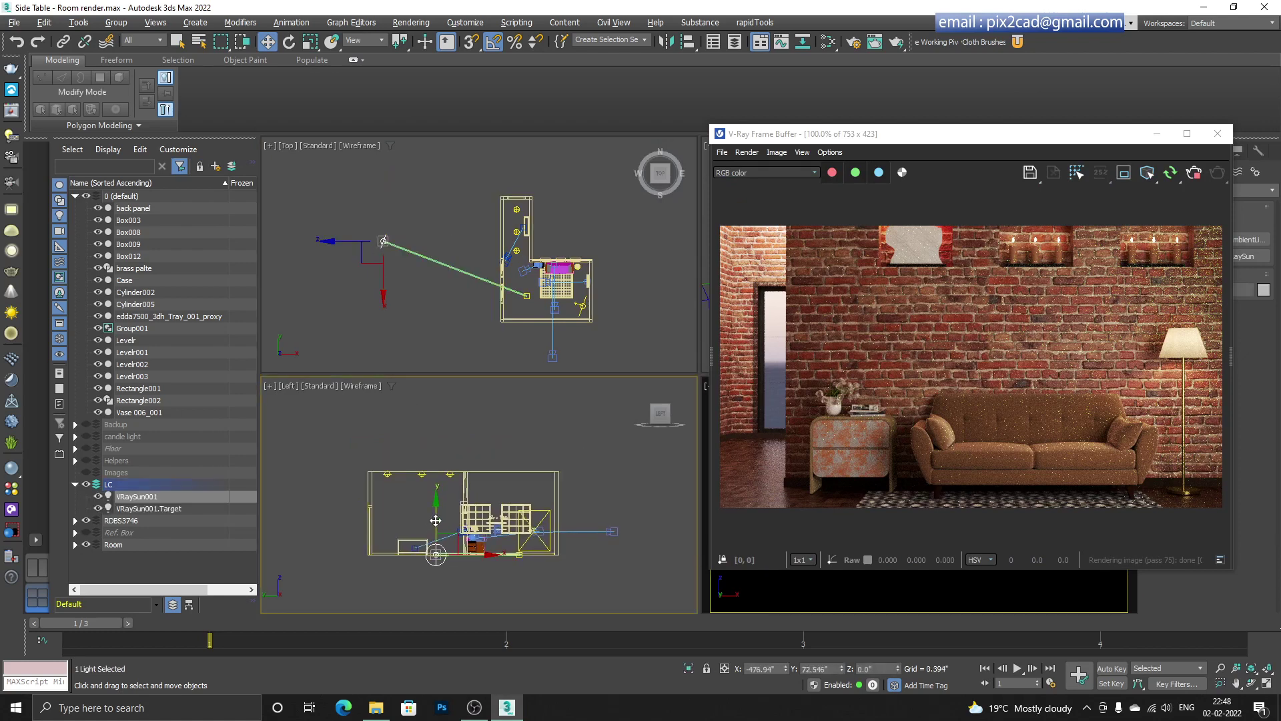
{"action": "left_click_drag", "start_coordinate": [436, 499], "coordinate": [453, 386]}
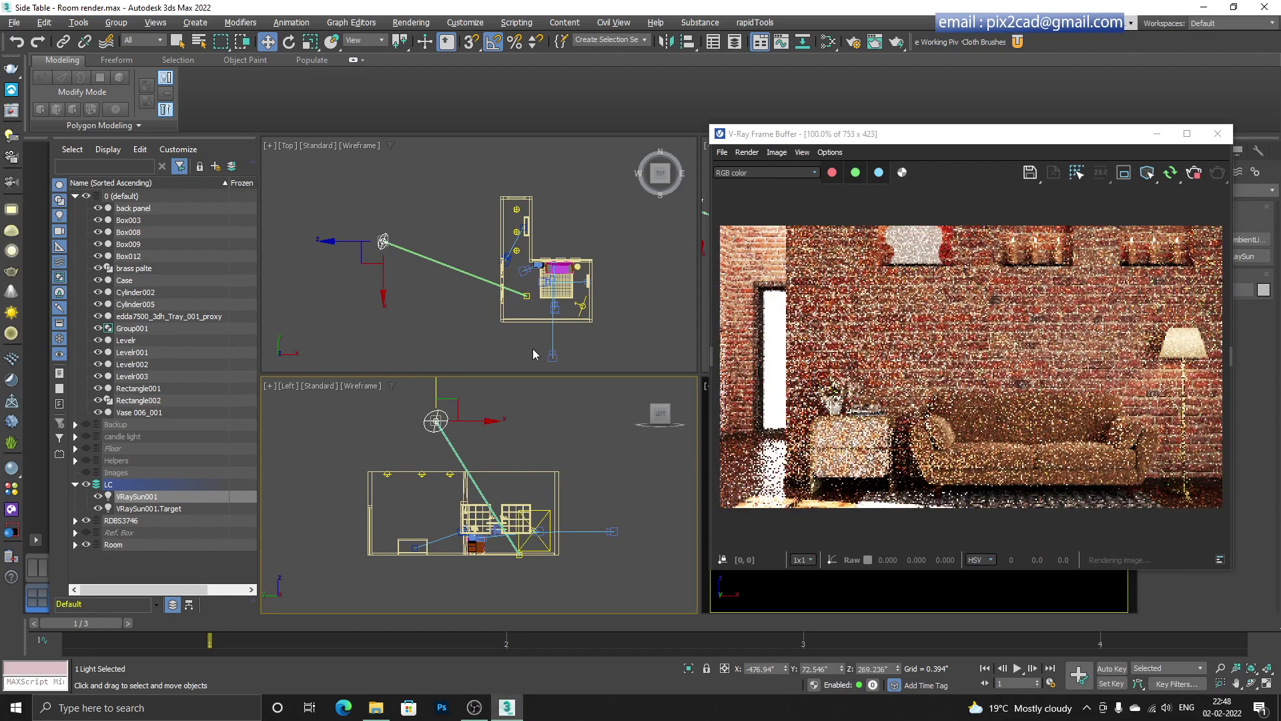
- Move the VRayCam003 camera farther back from the sofa in the Top view to widen the framing, and deselect it
{"action": "left_click", "coordinate": [532, 348]}
{"action": "middle_click_drag", "start_coordinate": [537, 352], "coordinate": [535, 308]}
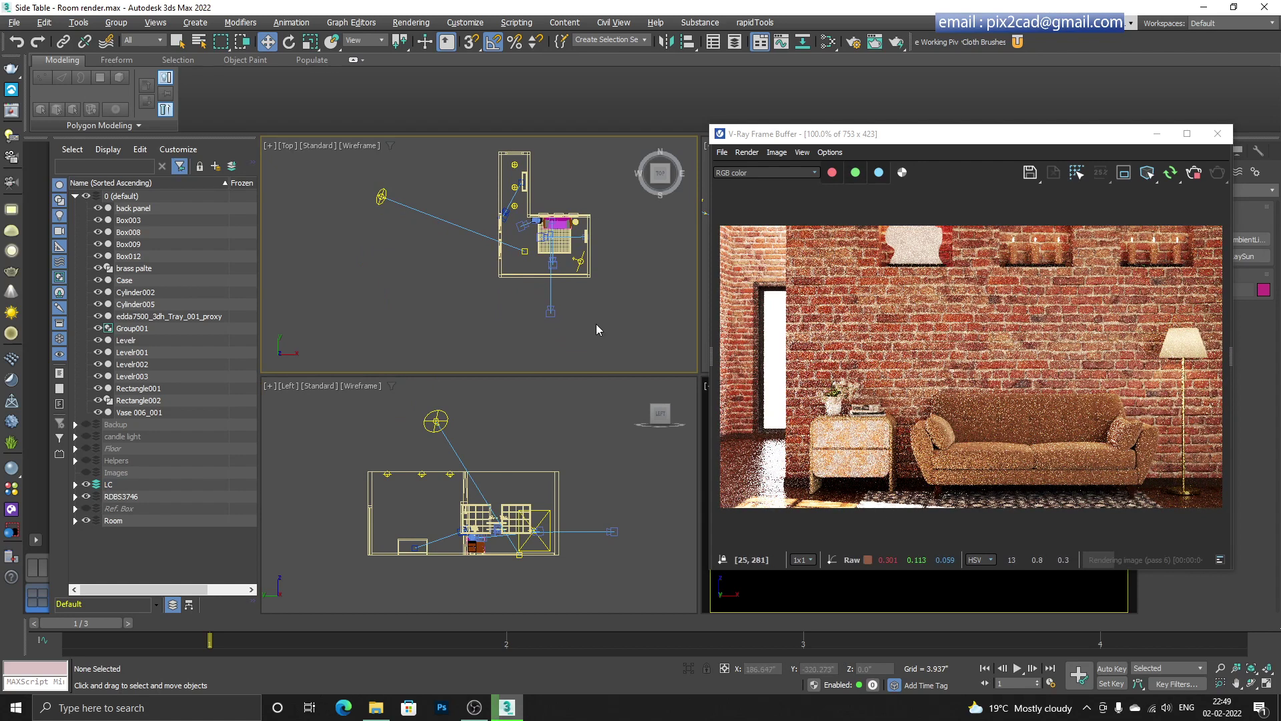
{"action": "left_click", "coordinate": [550, 311]}
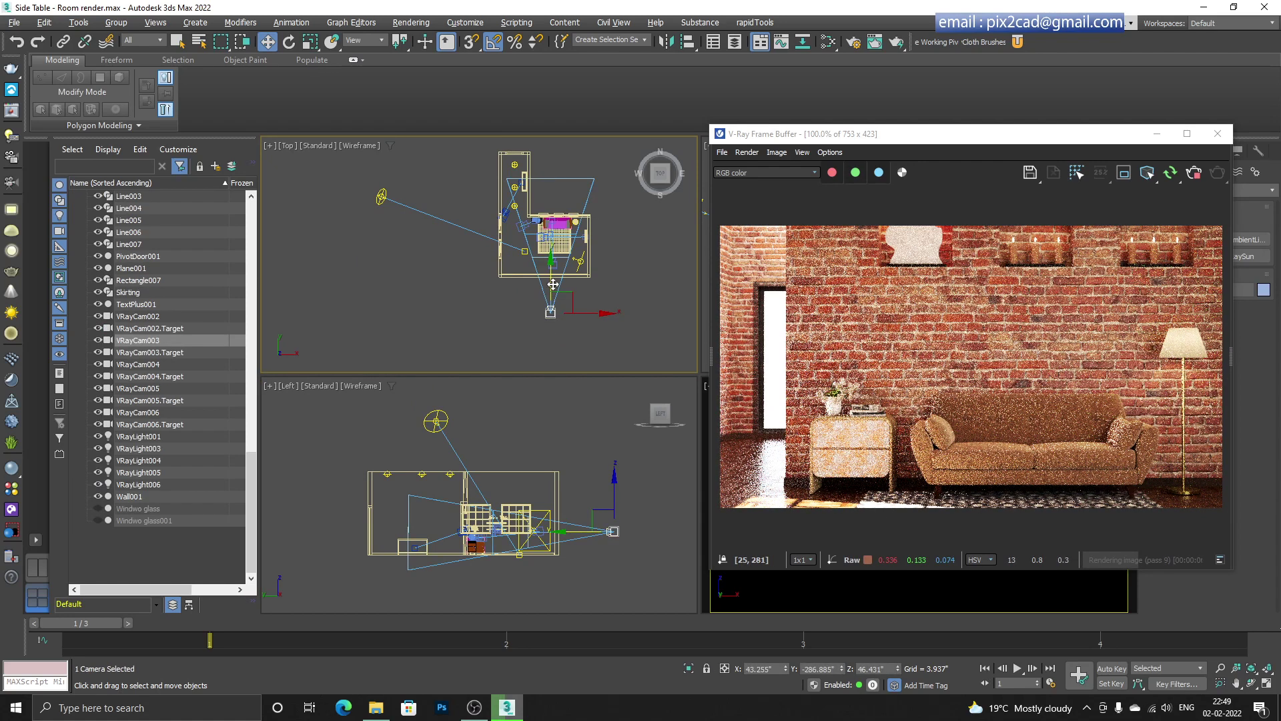
{"action": "left_click_drag", "start_coordinate": [552, 286], "coordinate": [554, 295]}
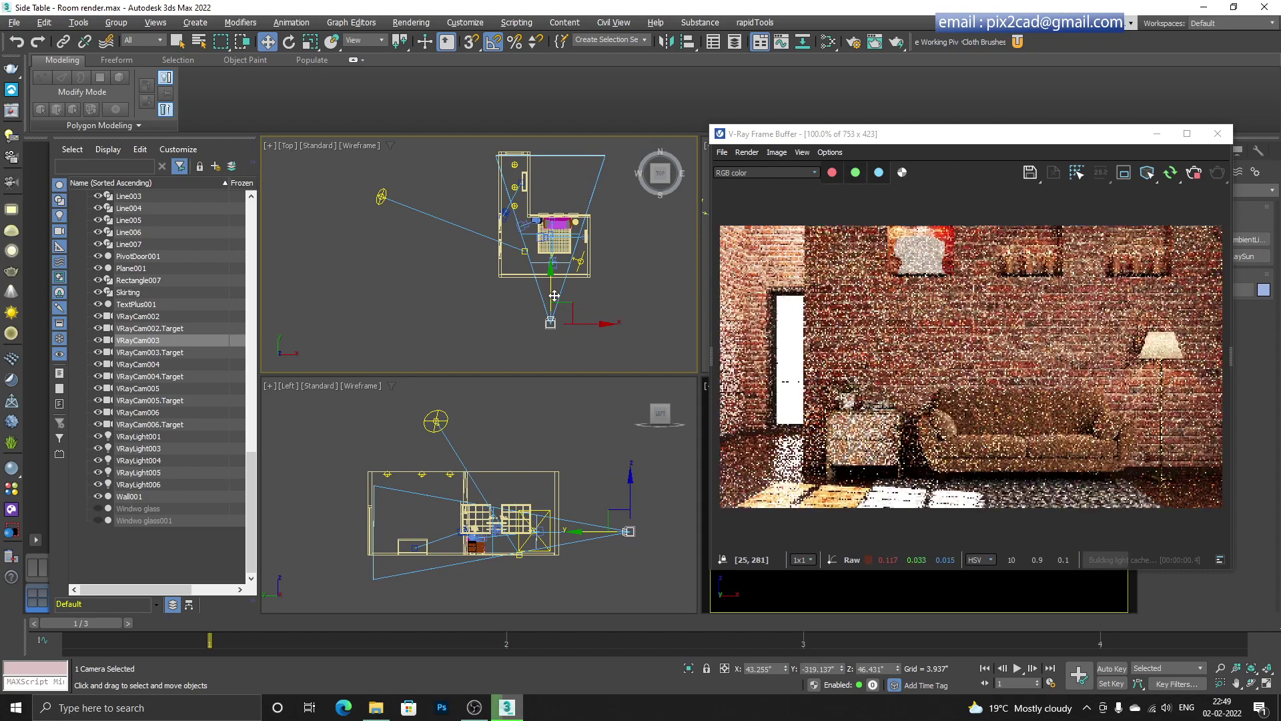
{"action": "left_click_drag", "start_coordinate": [555, 295], "coordinate": [556, 309]}
{"action": "left_click", "coordinate": [637, 314]}
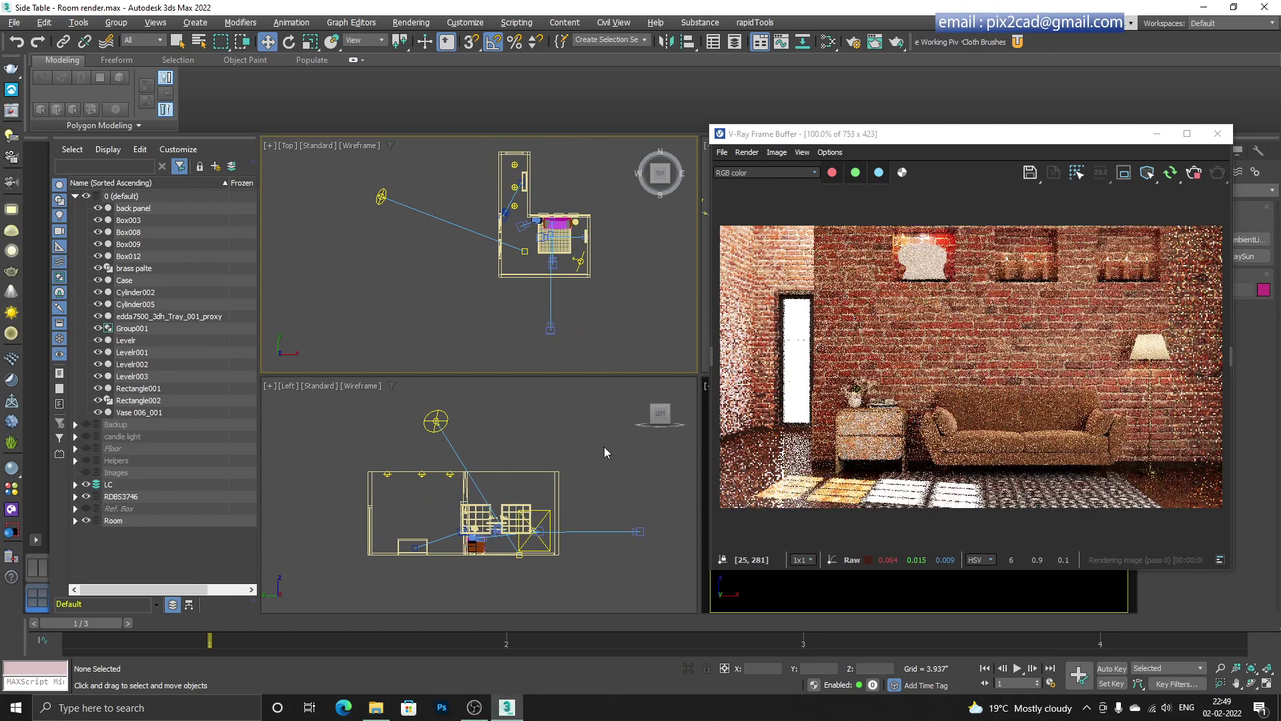
{"action": "left_click", "coordinate": [604, 442]}
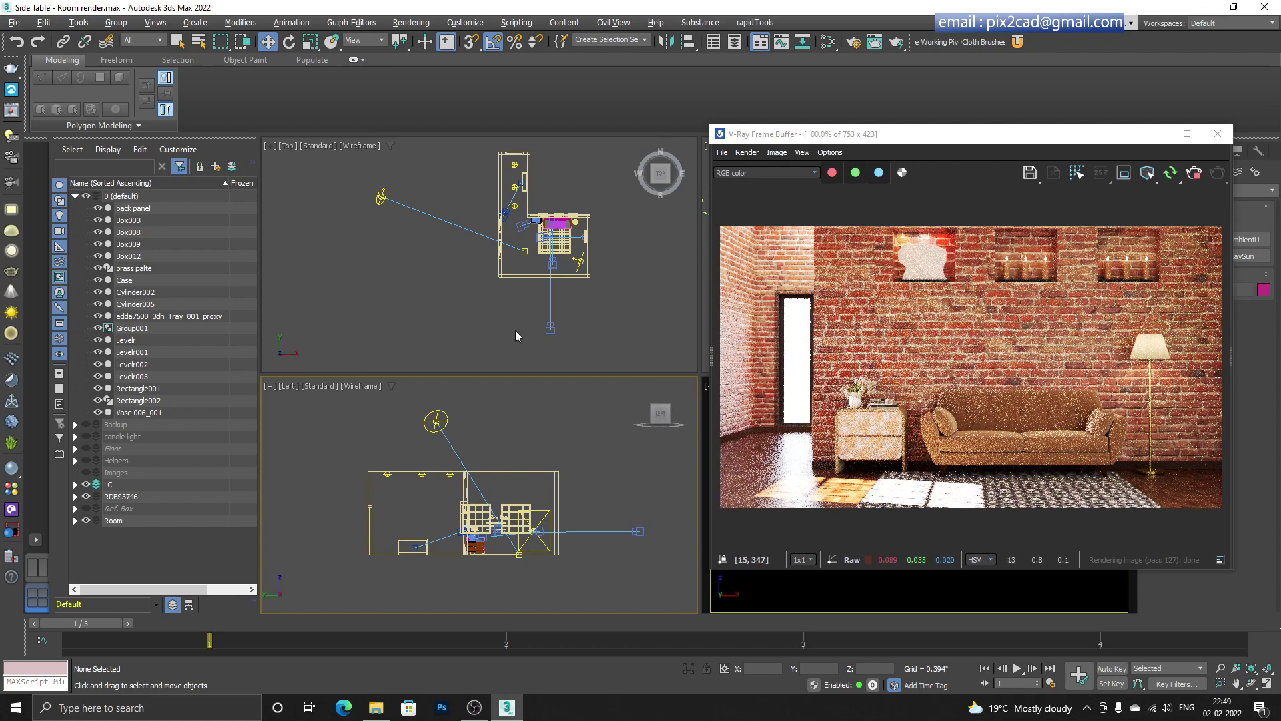
- Select the V-Ray Sun and examine the sunlight patches and shadow edges on the floor in the render
{"action": "left_click", "coordinate": [377, 198]}
{"action": "left_click_drag", "start_coordinate": [906, 140], "coordinate": [690, 82]}
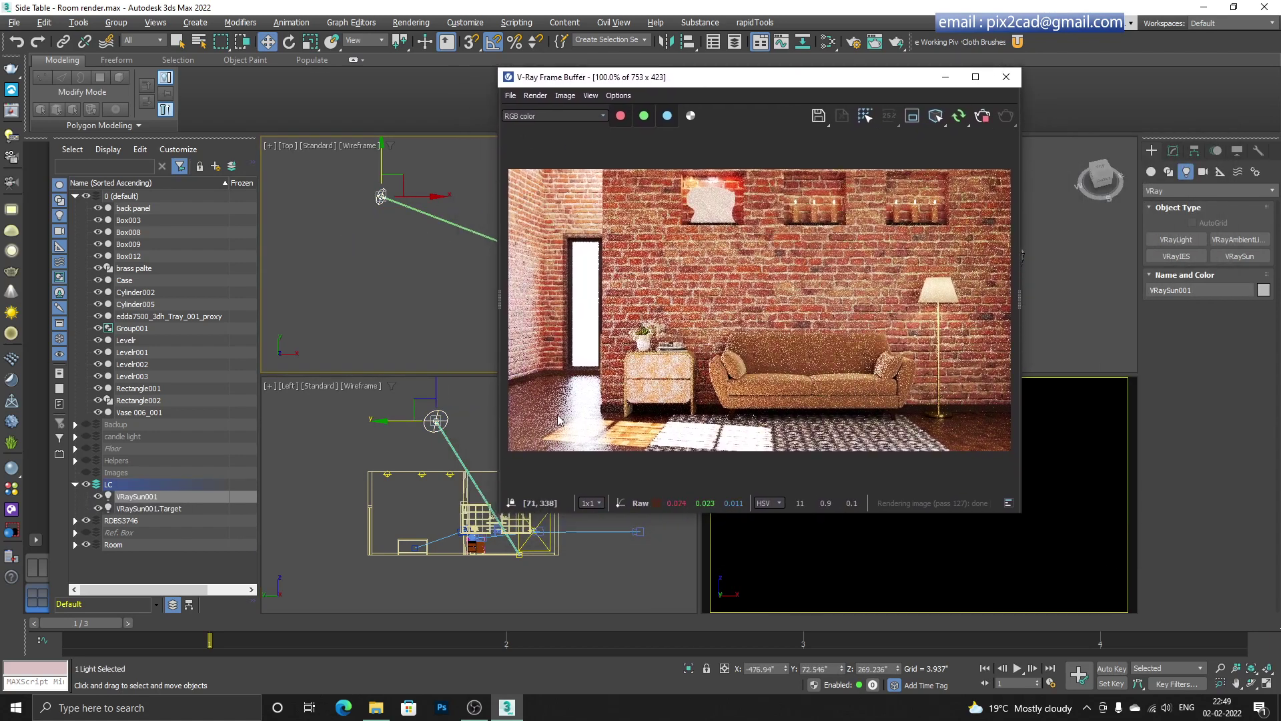
{"action": "scroll", "coordinate": [605, 435], "scroll_direction": "up", "scroll_amount": 2}
{"action": "middle_click_drag", "start_coordinate": [630, 426], "coordinate": [657, 427]}
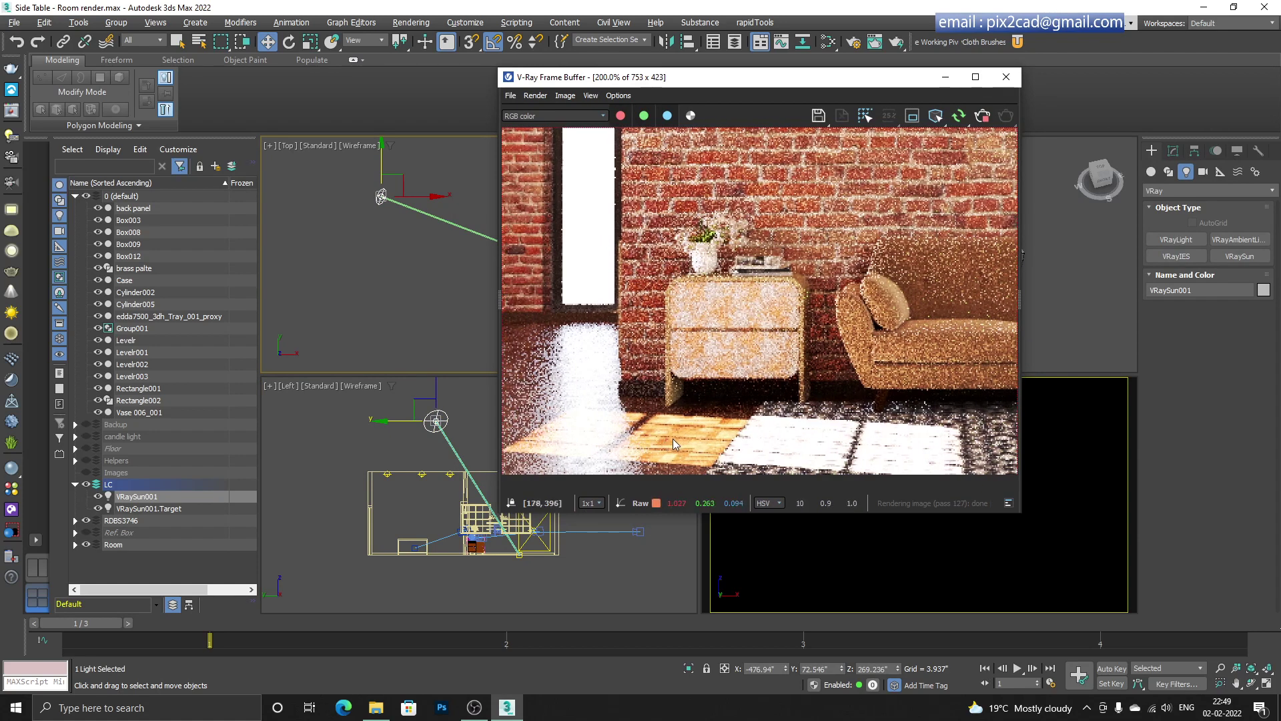
{"action": "scroll", "coordinate": [673, 438], "scroll_direction": "down", "scroll_amount": 2}
{"action": "scroll", "coordinate": [664, 447], "scroll_direction": "up", "scroll_amount": 2}
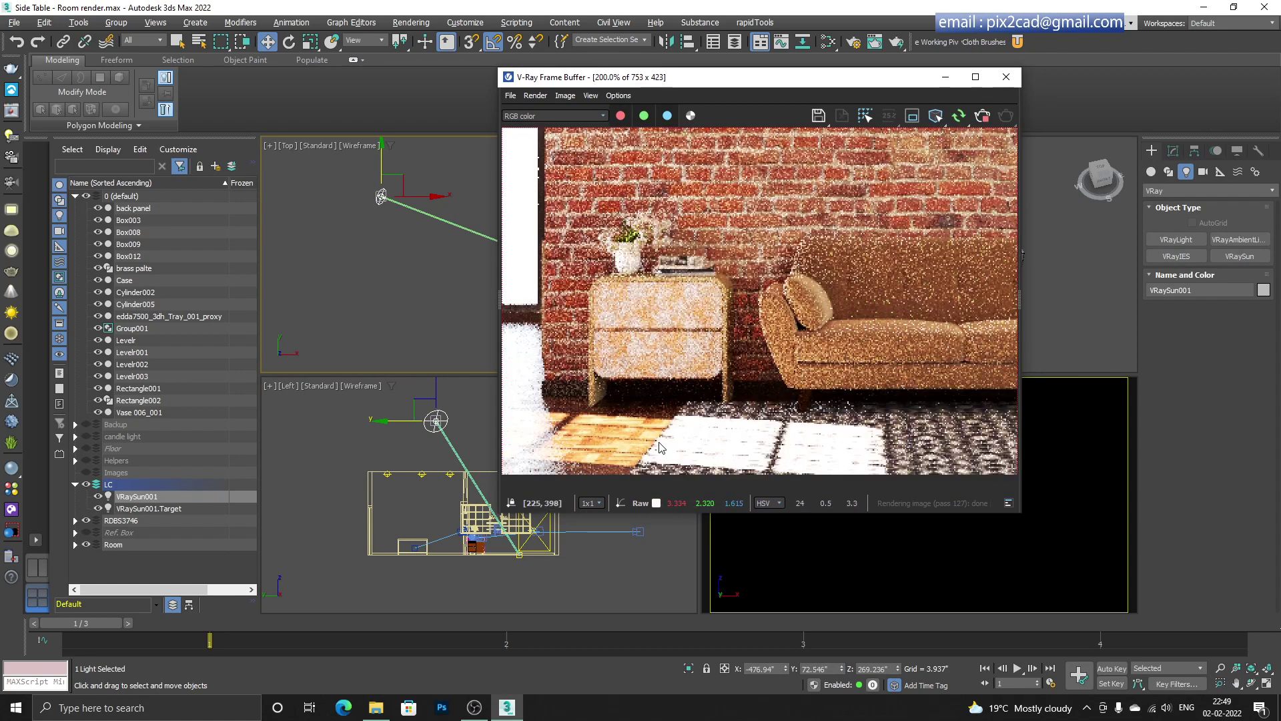
{"action": "scroll", "coordinate": [615, 438], "scroll_direction": "down", "scroll_amount": 2}
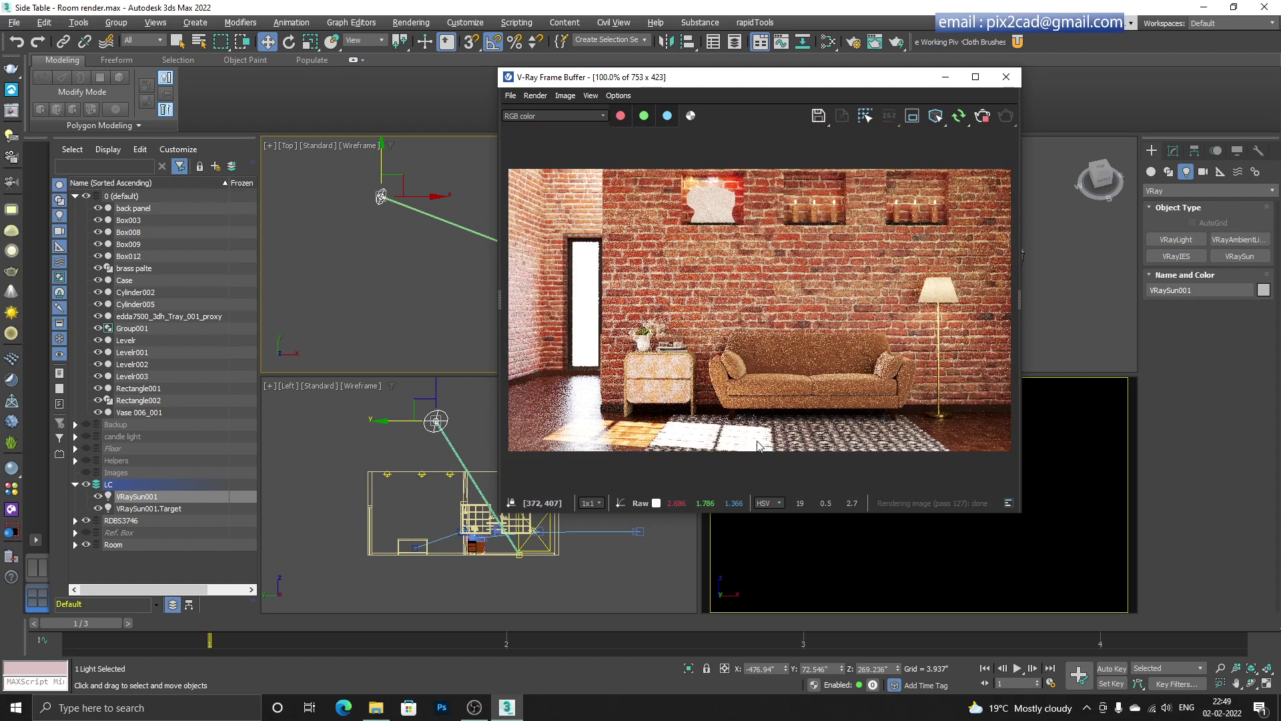
{"action": "scroll", "coordinate": [757, 441], "scroll_direction": "up", "scroll_amount": 1}
- Set the V-Ray Sun's size multiplier to 3.0
{"action": "left_click", "coordinate": [1175, 151]}
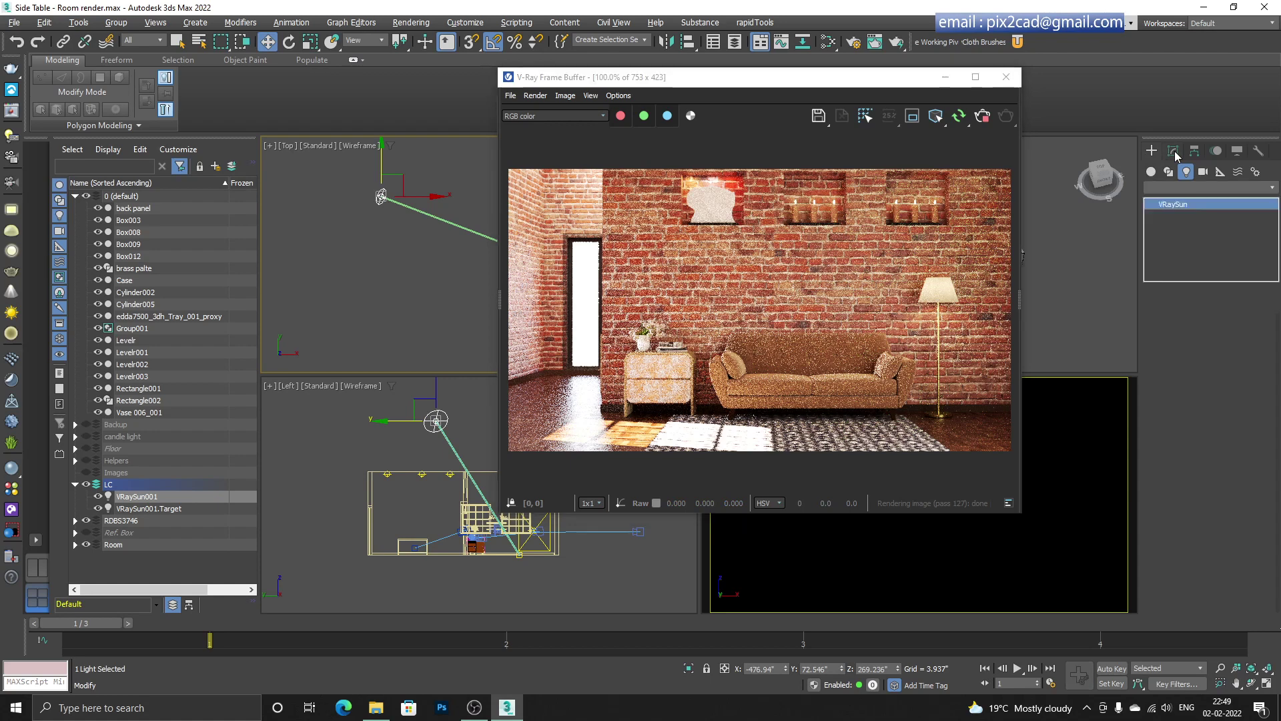
{"action": "scroll", "coordinate": [1161, 375], "scroll_direction": "down", "scroll_amount": 2}
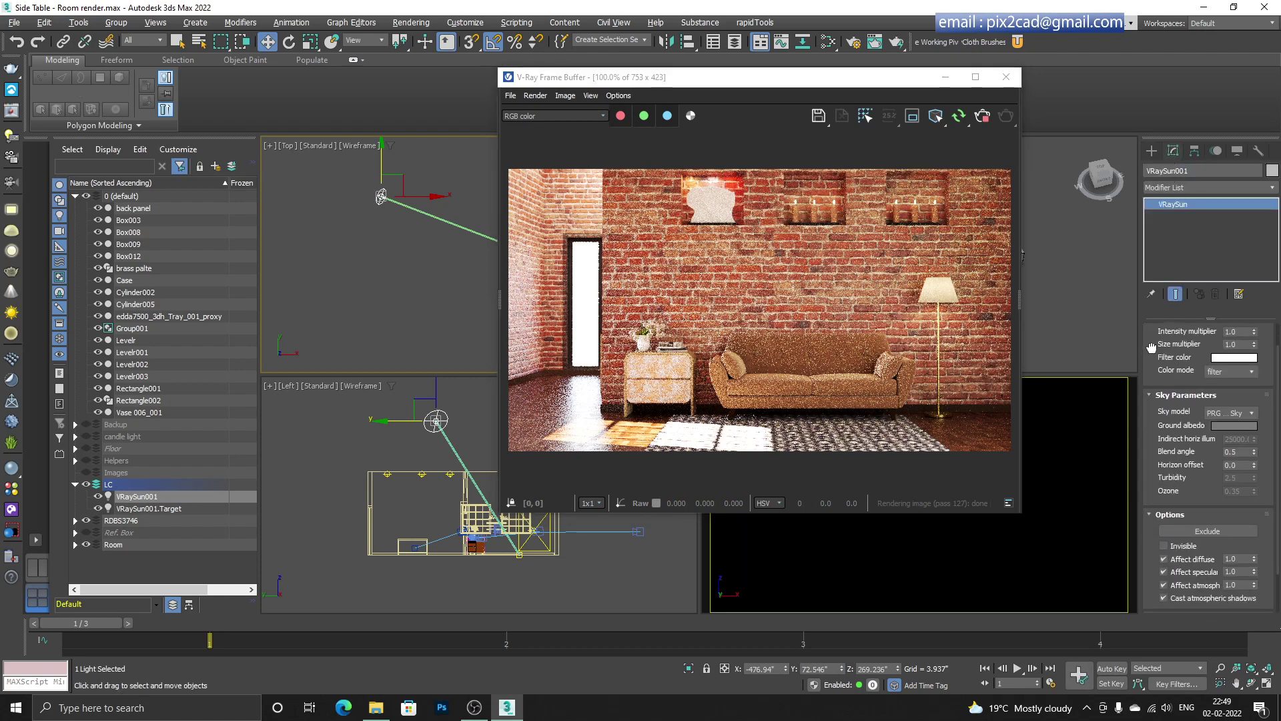
{"action": "scroll", "coordinate": [1156, 382], "scroll_direction": "up", "scroll_amount": 2}
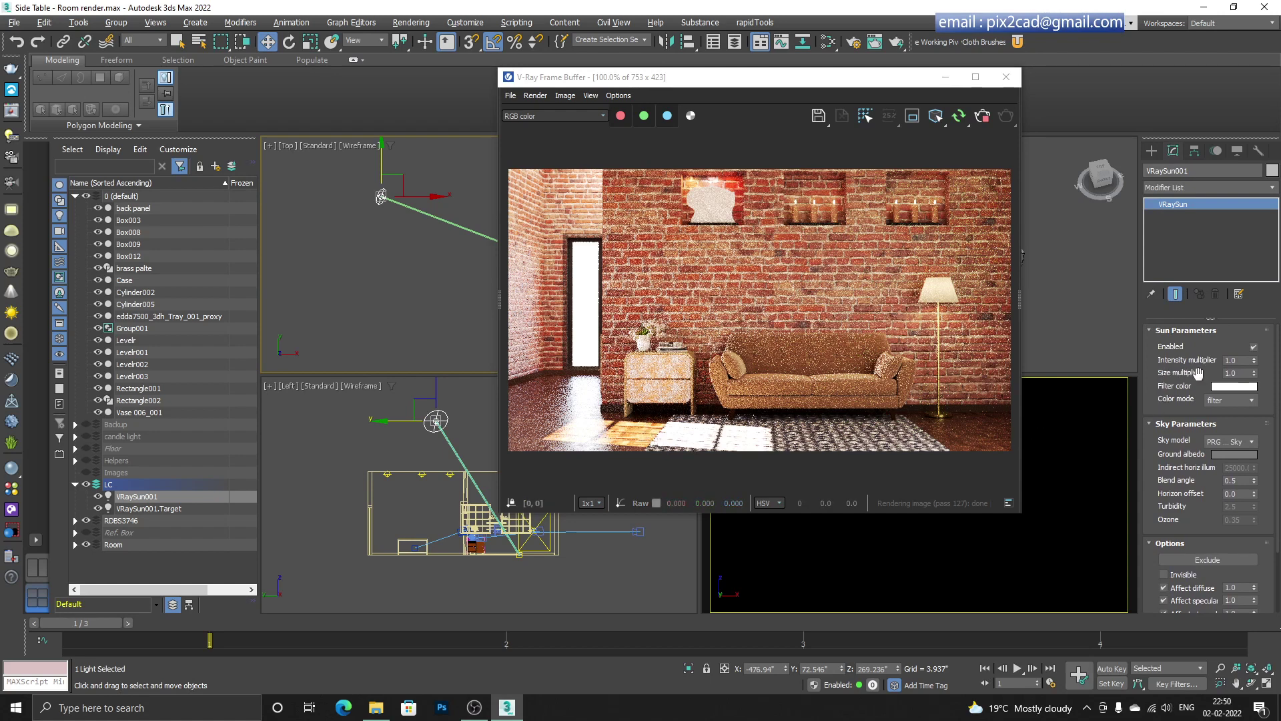
{"action": "left_click_drag", "start_coordinate": [1241, 373], "coordinate": [1213, 373]}
{"action": "key", "text": "Return"}
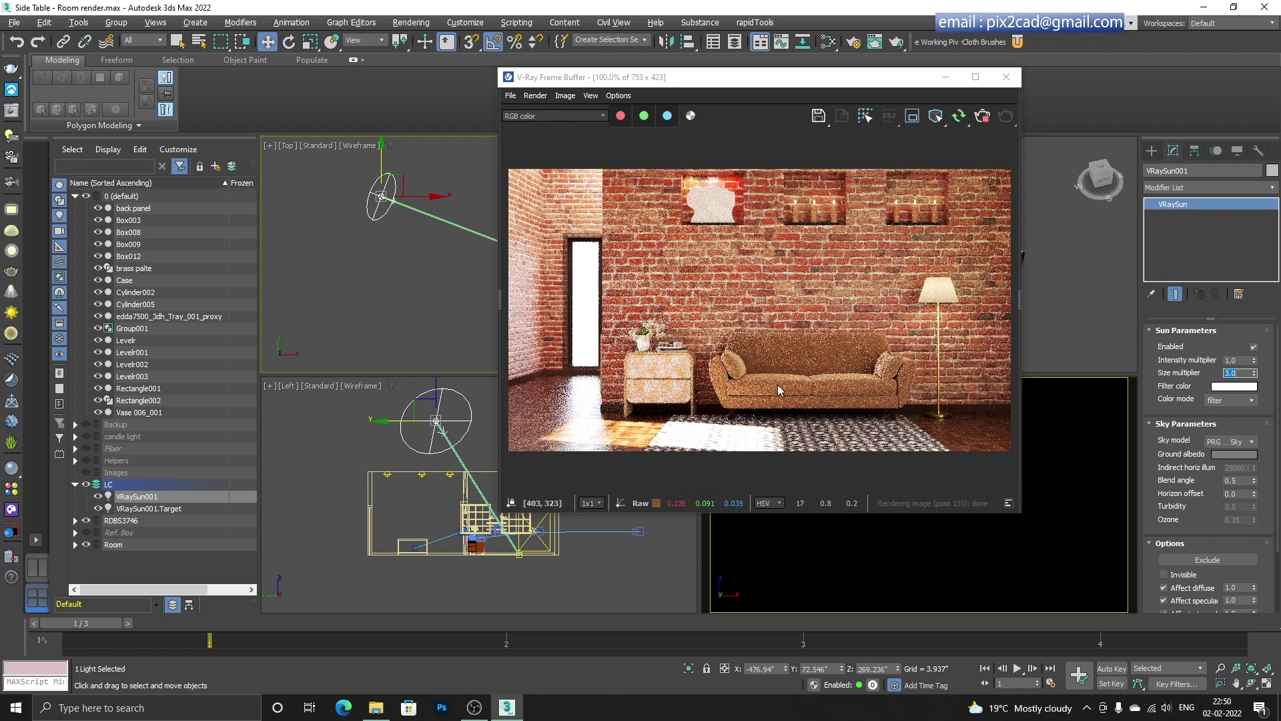
- Reduce the V-Ray Sun's intensity multiplier to 0.1
{"action": "left_click", "coordinate": [1168, 386]}
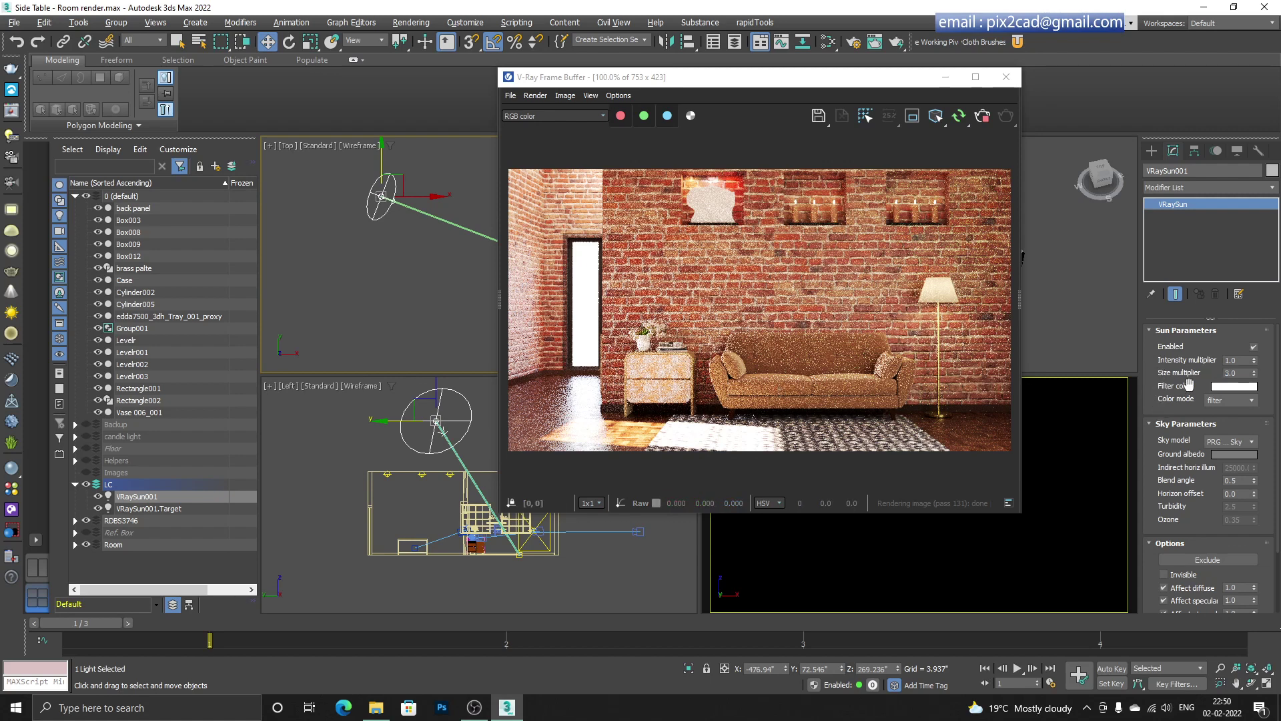
{"action": "left_click", "coordinate": [1241, 360]}
{"action": "type", "text": ".1"}
{"action": "key", "text": "Return"}
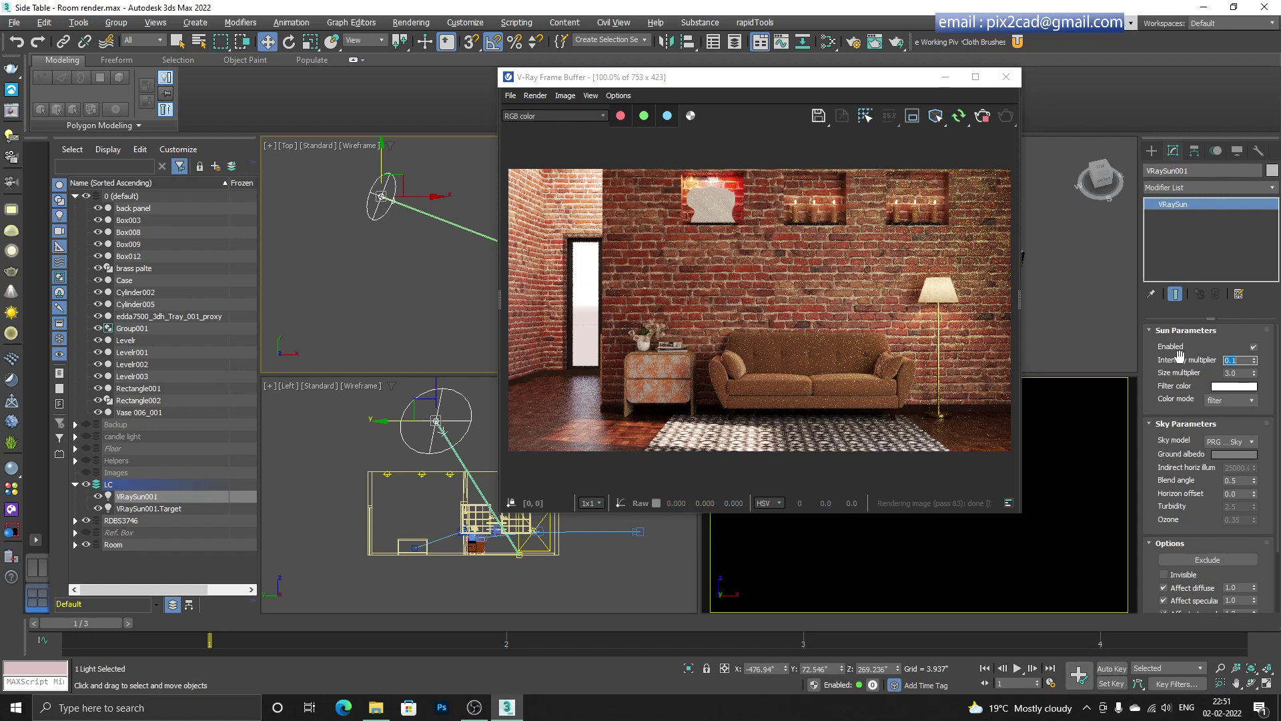
- Set the V-Ray Sun's intensity multiplier to 1.0 to compare the brightness in the render
{"action": "mouse_move", "coordinate": [1173, 504]}
{"action": "left_mouse_down"}
{"action": "mouse_move", "coordinate": [1163, 394]}
{"action": "mouse_move", "coordinate": [1158, 483]}
{"action": "left_mouse_up"}
{"action": "mouse_move", "coordinate": [1166, 473]}
{"action": "left_mouse_down"}
{"action": "mouse_move", "coordinate": [1165, 460]}
{"action": "mouse_move", "coordinate": [1162, 475]}
{"action": "left_mouse_up"}
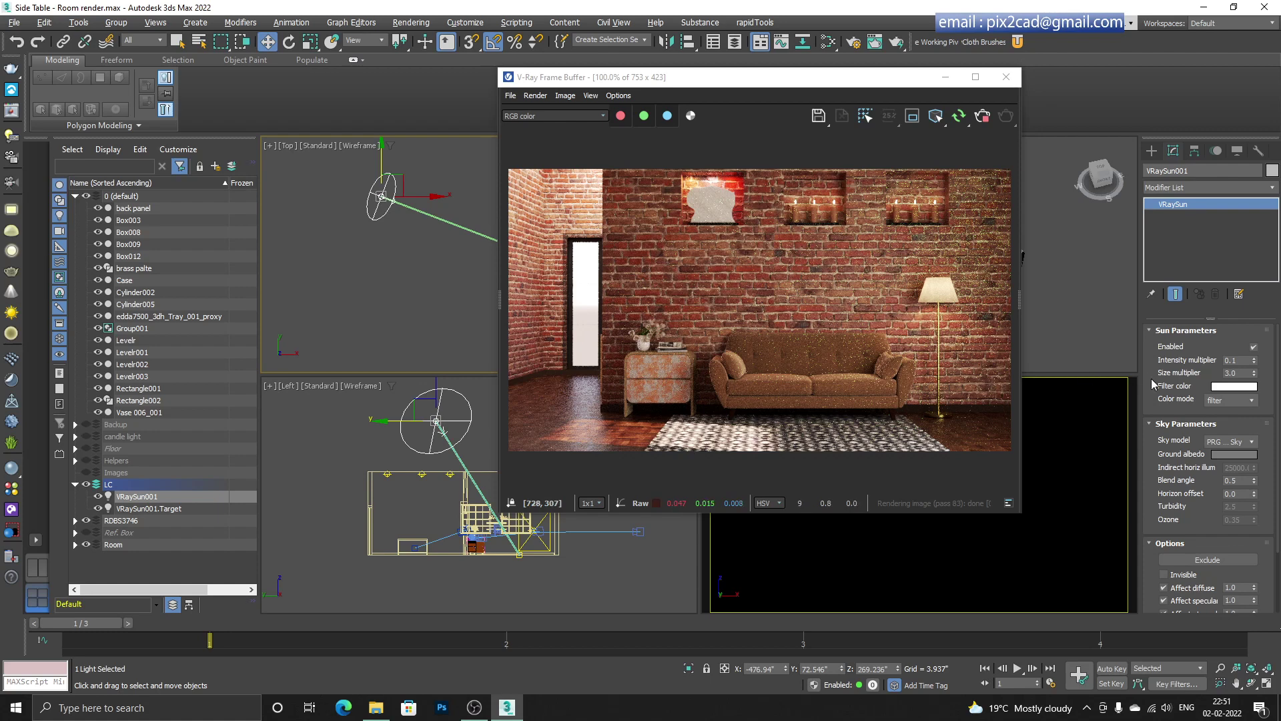
{"action": "left_click_drag", "start_coordinate": [1240, 363], "coordinate": [1216, 362]}
{"action": "type", "text": "1"}
{"action": "key", "text": "Return"}
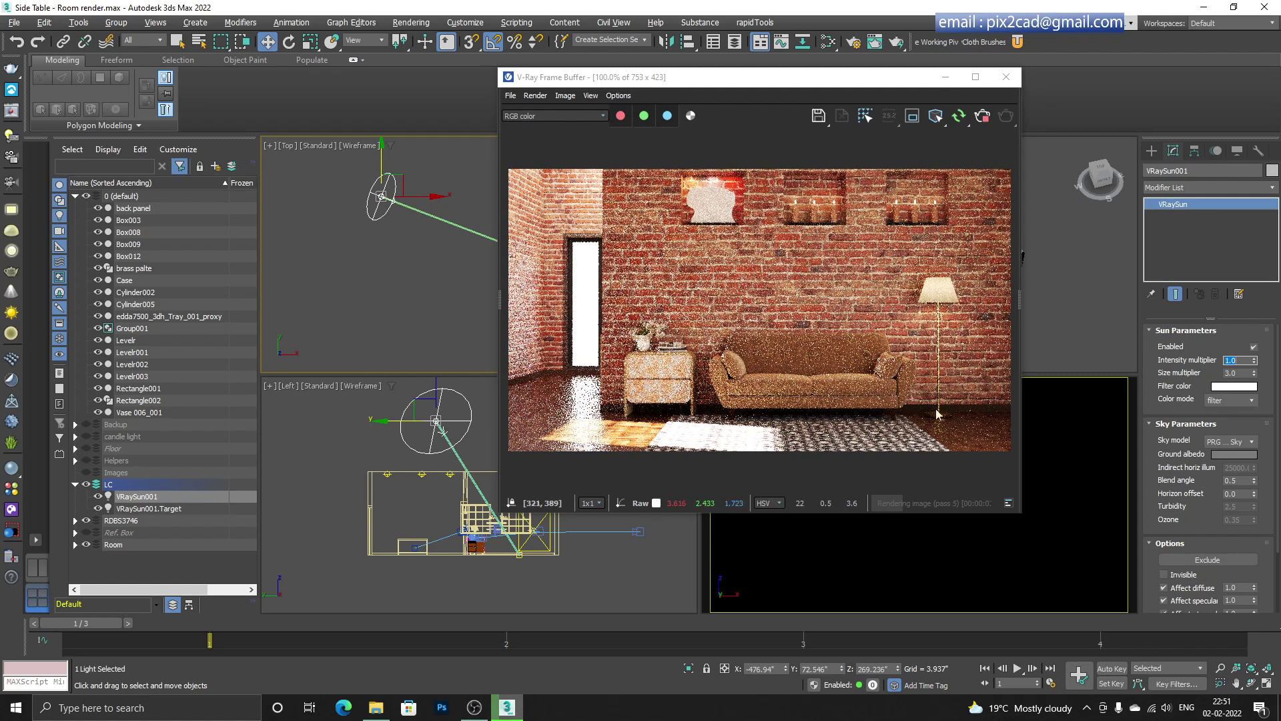
- Set the V-Ray Sun's intensity multiplier back to 0.1, move the render window off the viewports and deselect the sun
{"action": "type", "text": ".1"}
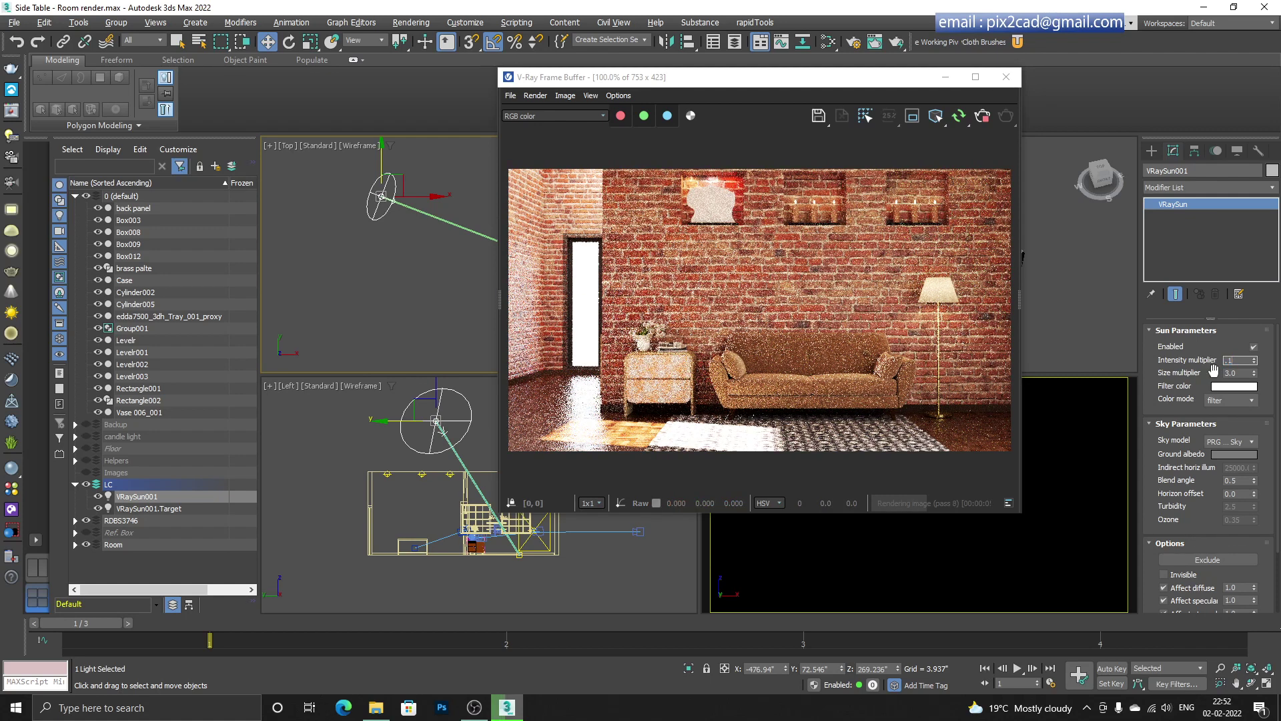
{"action": "key", "text": "Return"}
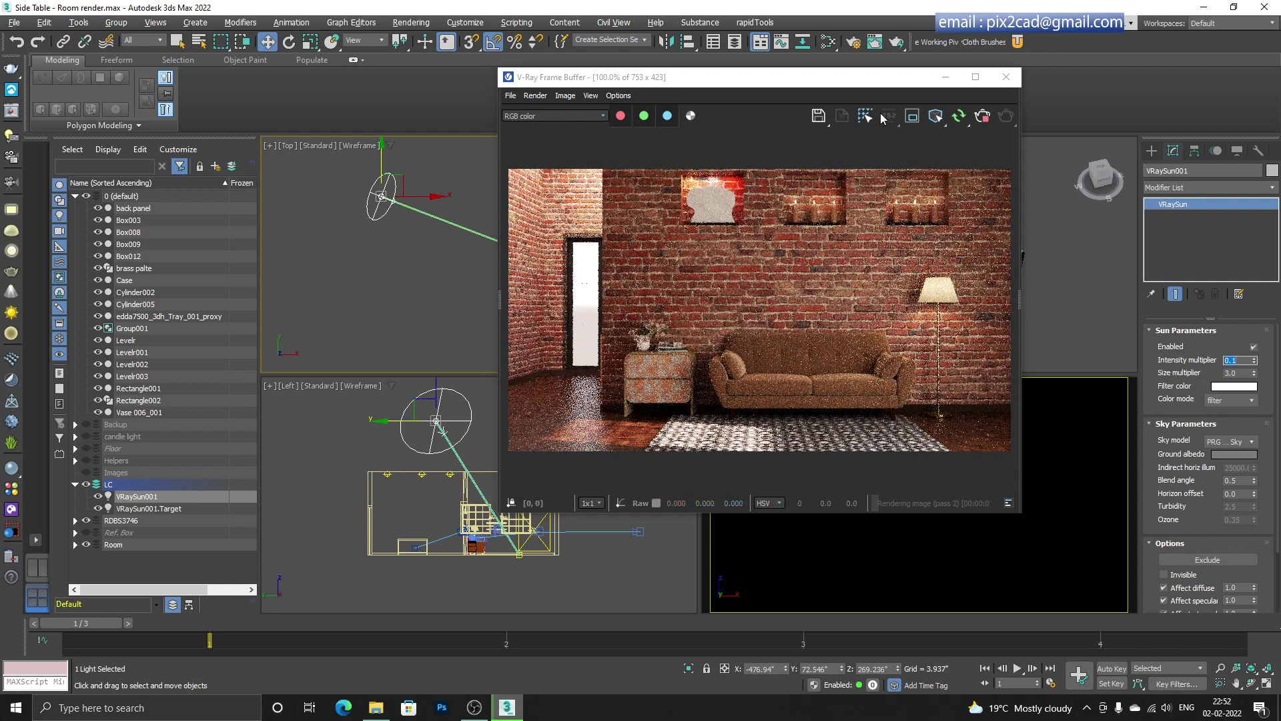
{"action": "left_click_drag", "start_coordinate": [879, 83], "coordinate": [1123, 112]}
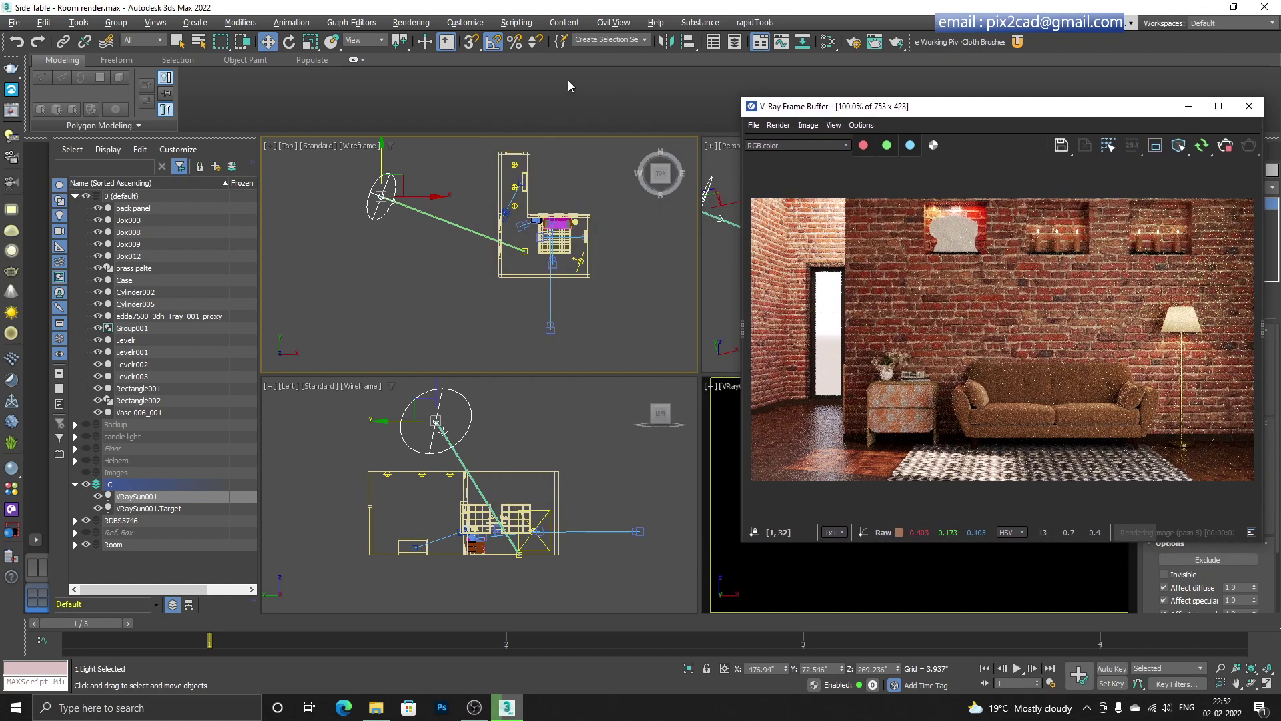
{"action": "left_click", "coordinate": [607, 321]}
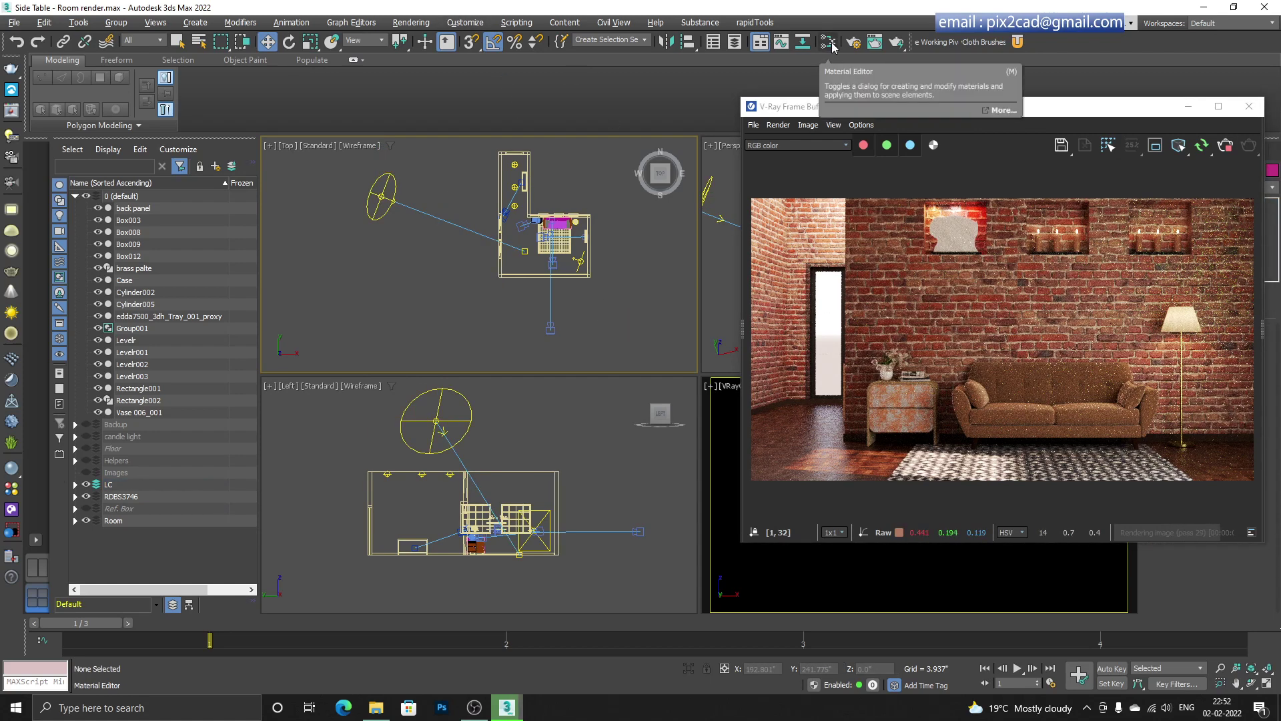
- Open the Slate Material Editor, resize it to sit beside the render window and bring an empty area of its node view into sight
{"action": "left_click", "coordinate": [829, 43]}
{"action": "left_click_drag", "start_coordinate": [676, 46], "coordinate": [419, 37]}
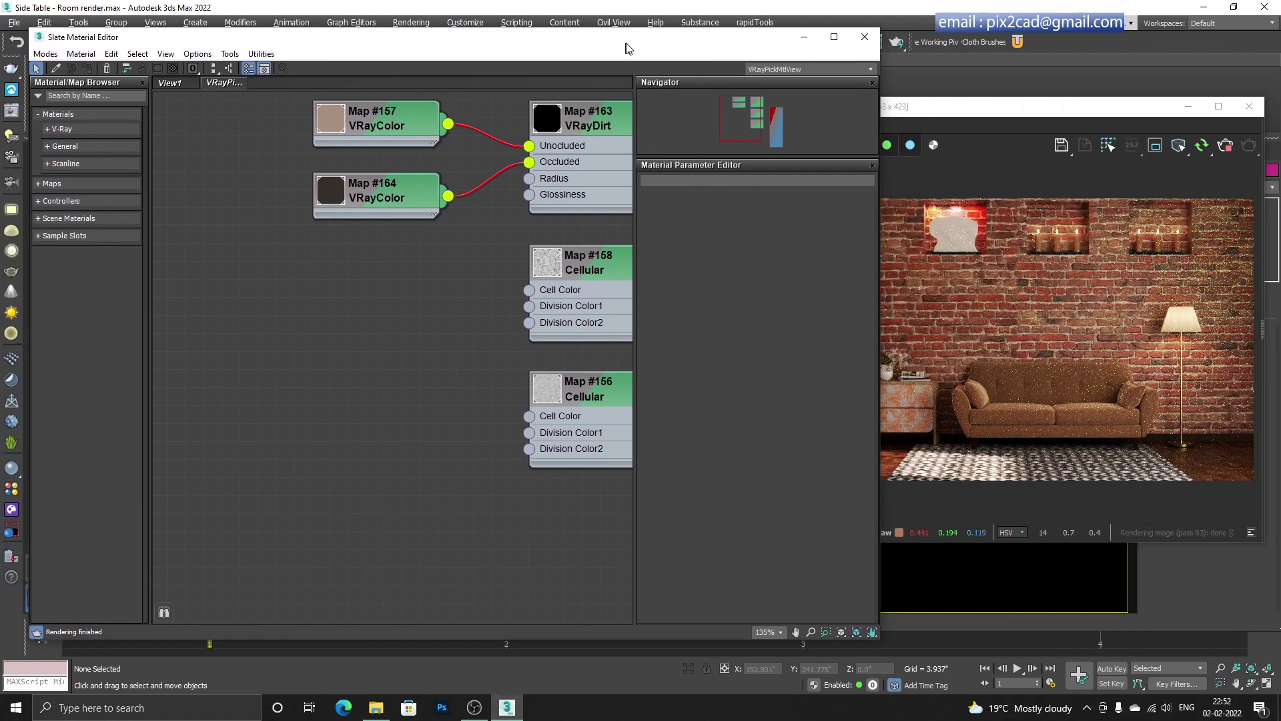
{"action": "key", "text": "o"}
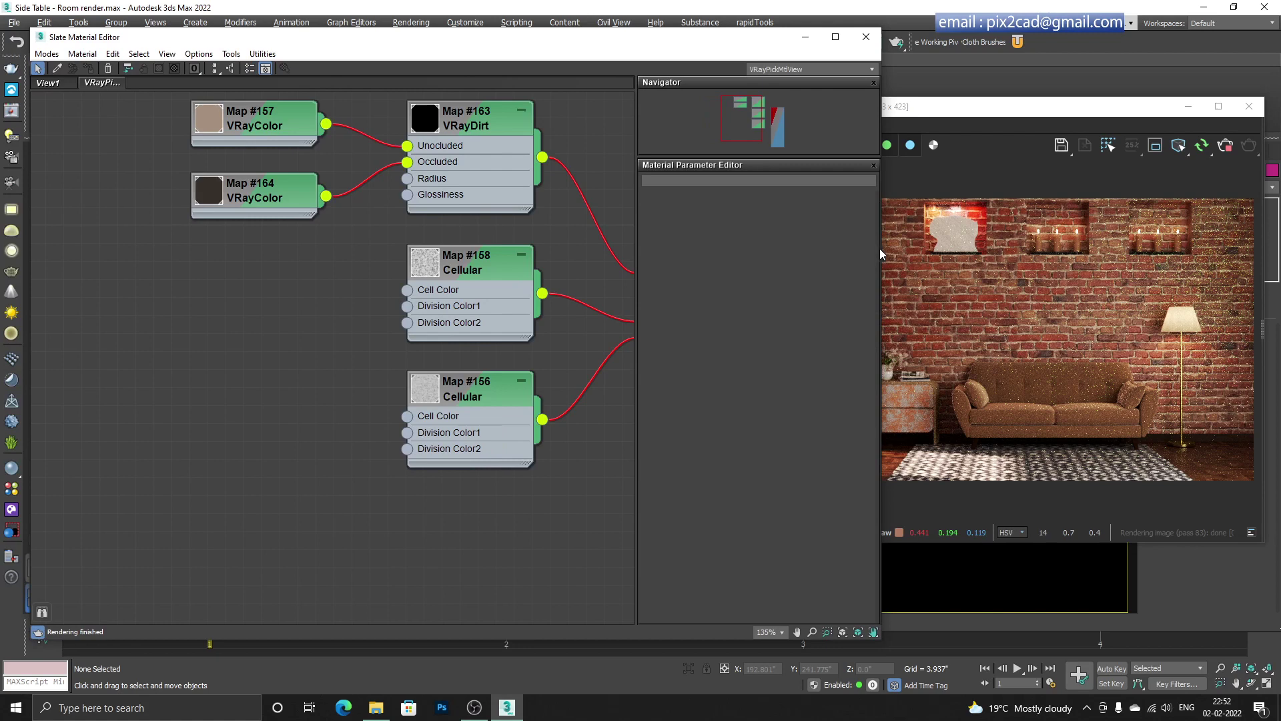
{"action": "left_click_drag", "start_coordinate": [879, 249], "coordinate": [727, 249]}
{"action": "middle_click_drag", "start_coordinate": [129, 452], "coordinate": [301, 344]}
{"action": "scroll", "coordinate": [327, 322], "scroll_direction": "down", "scroll_amount": 1}
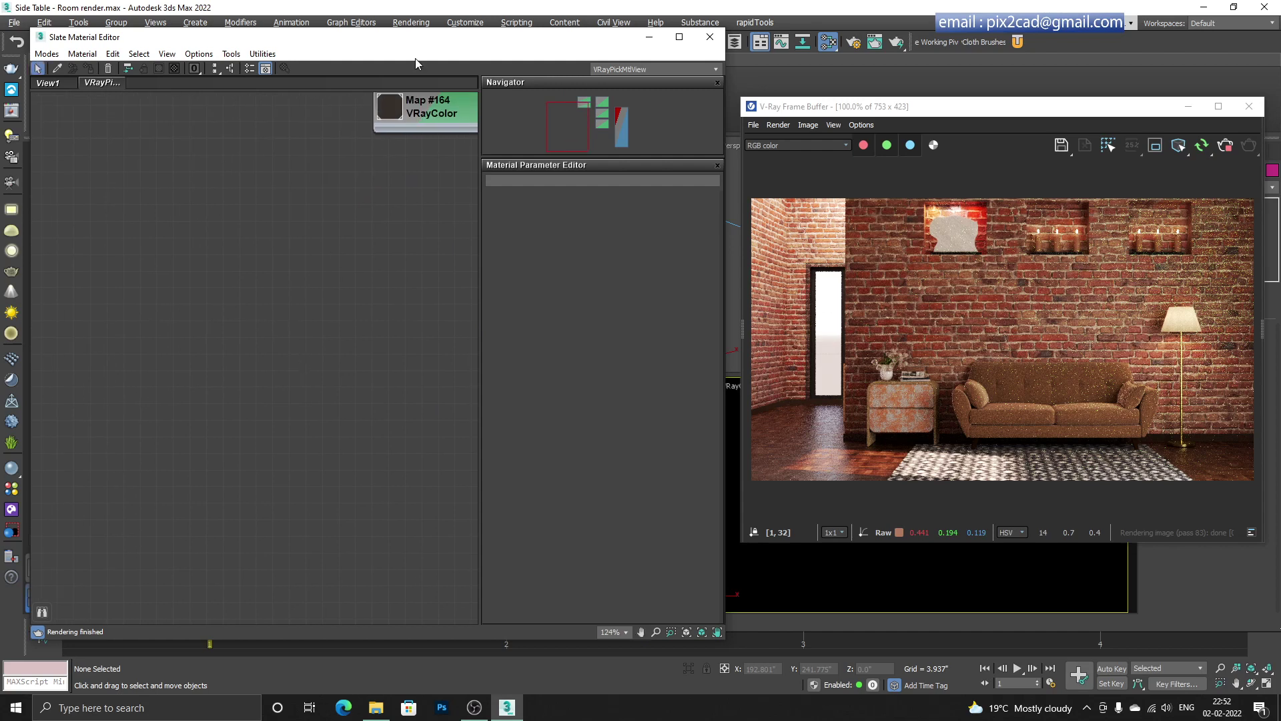
- Open the environment settings, place the VRaySky environment map as an instance in the Slate node view and enlarge its preview
{"action": "left_click", "coordinate": [418, 23]}
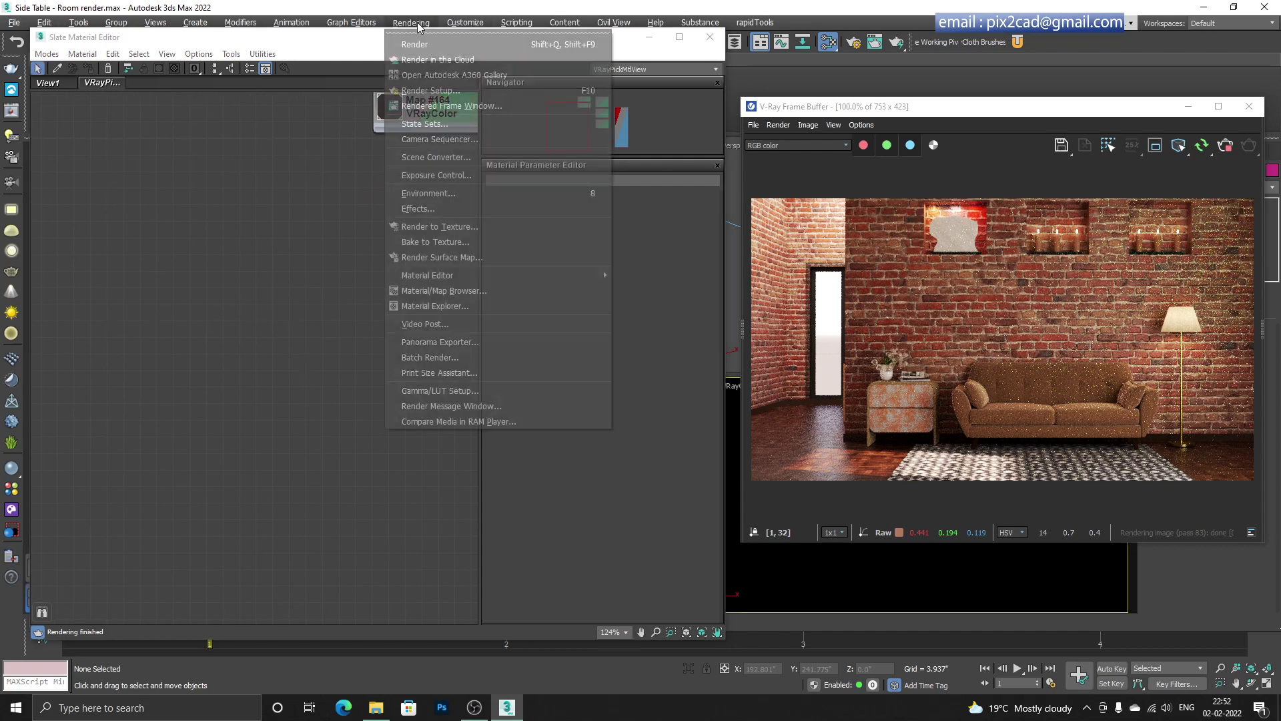
{"action": "left_click", "coordinate": [455, 194]}
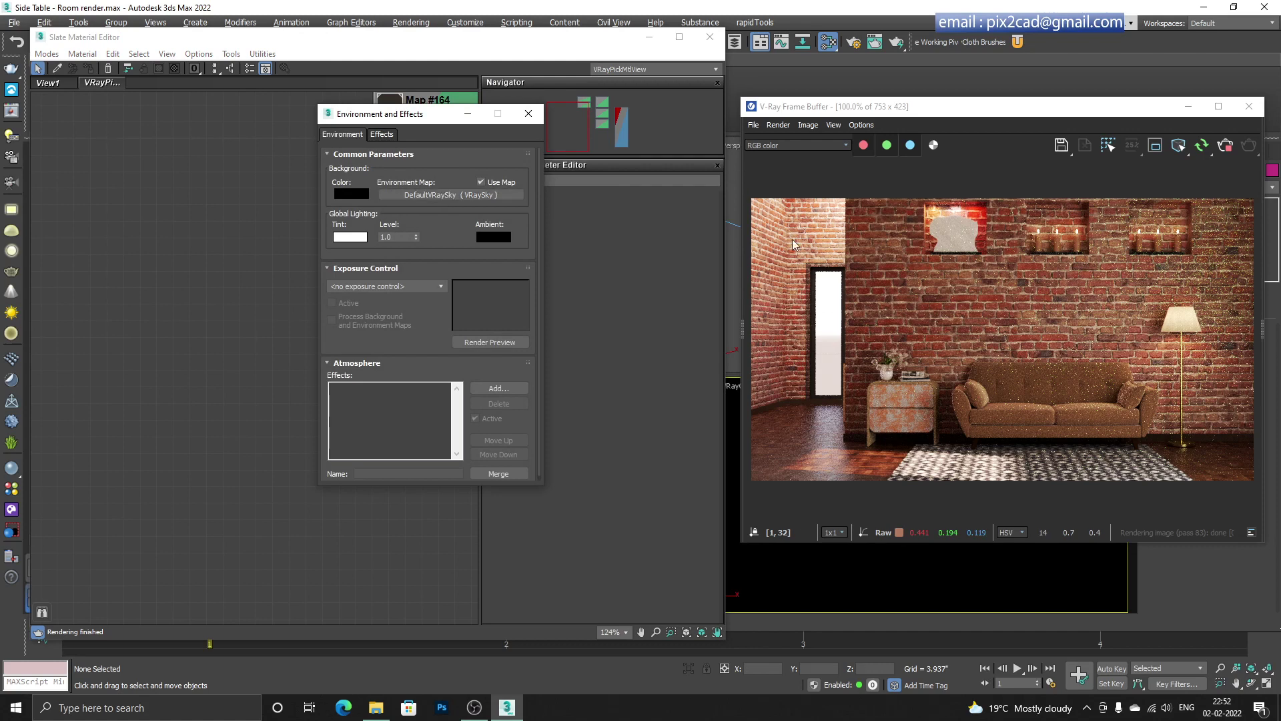
{"action": "left_click_drag", "start_coordinate": [446, 121], "coordinate": [1045, 124]}
{"action": "left_click_drag", "start_coordinate": [1051, 198], "coordinate": [196, 281]}
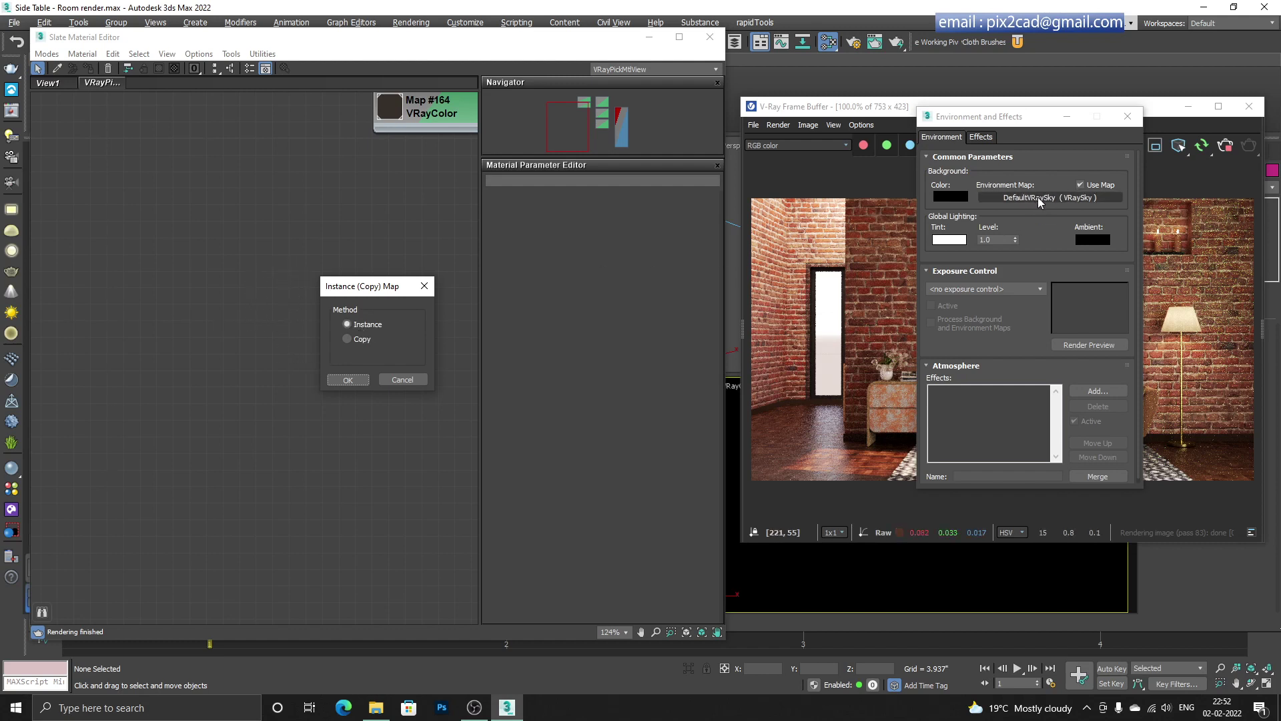
{"action": "left_click", "coordinate": [346, 381]}
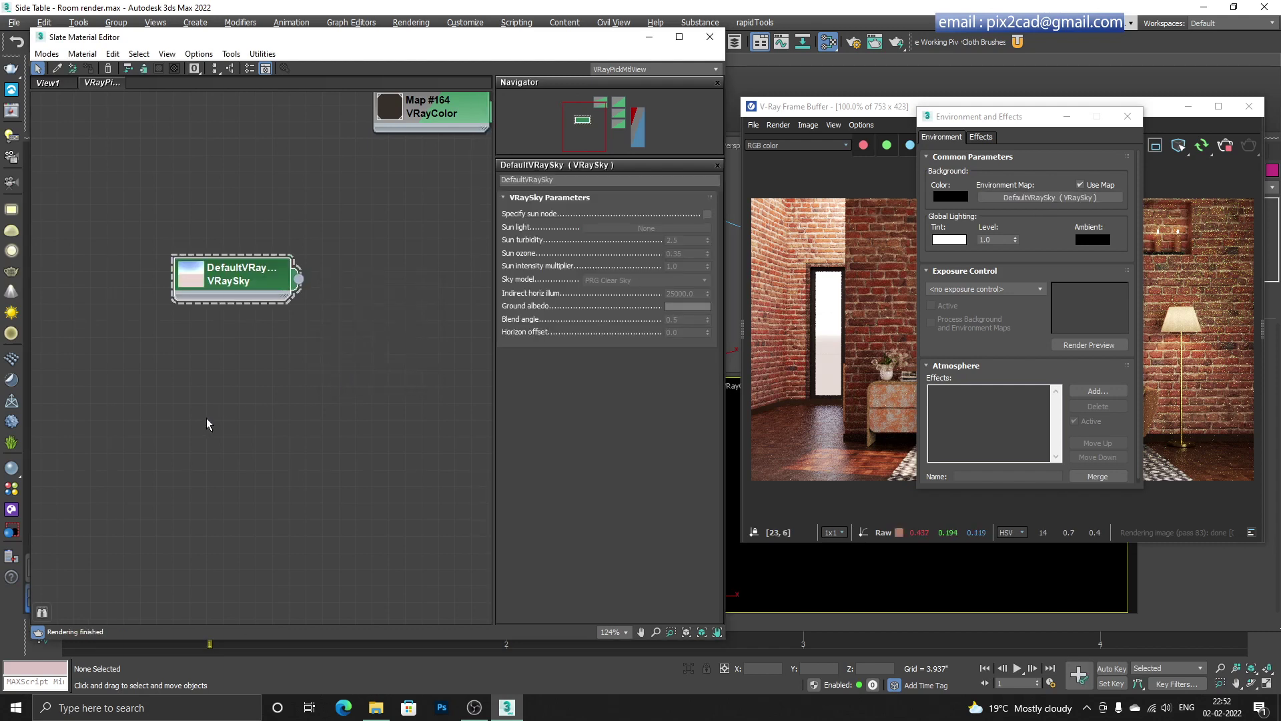
{"action": "double_click", "coordinate": [195, 272]}
{"action": "left_click_drag", "start_coordinate": [241, 279], "coordinate": [189, 262]}
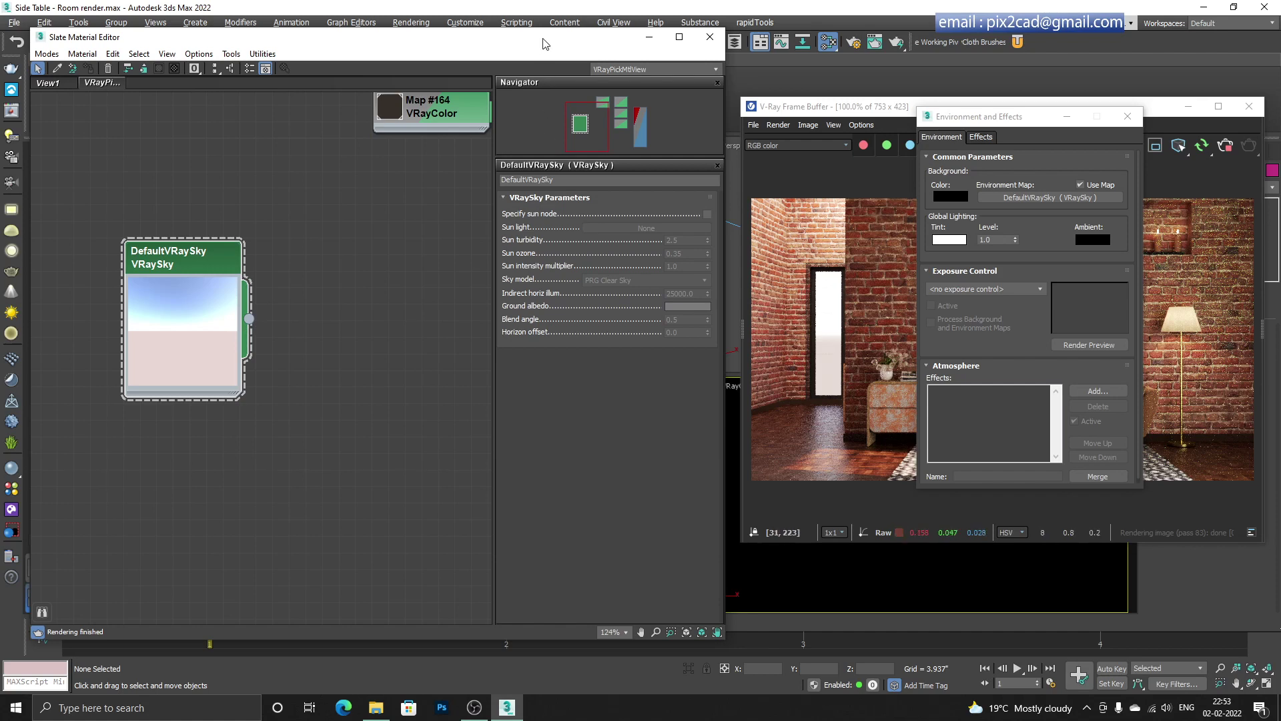
- Lower the V-Ray Sun to floor level in the Left view to test the sky preview, and raise it back above the room
{"action": "left_click_drag", "start_coordinate": [525, 46], "coordinate": [1129, 356]}
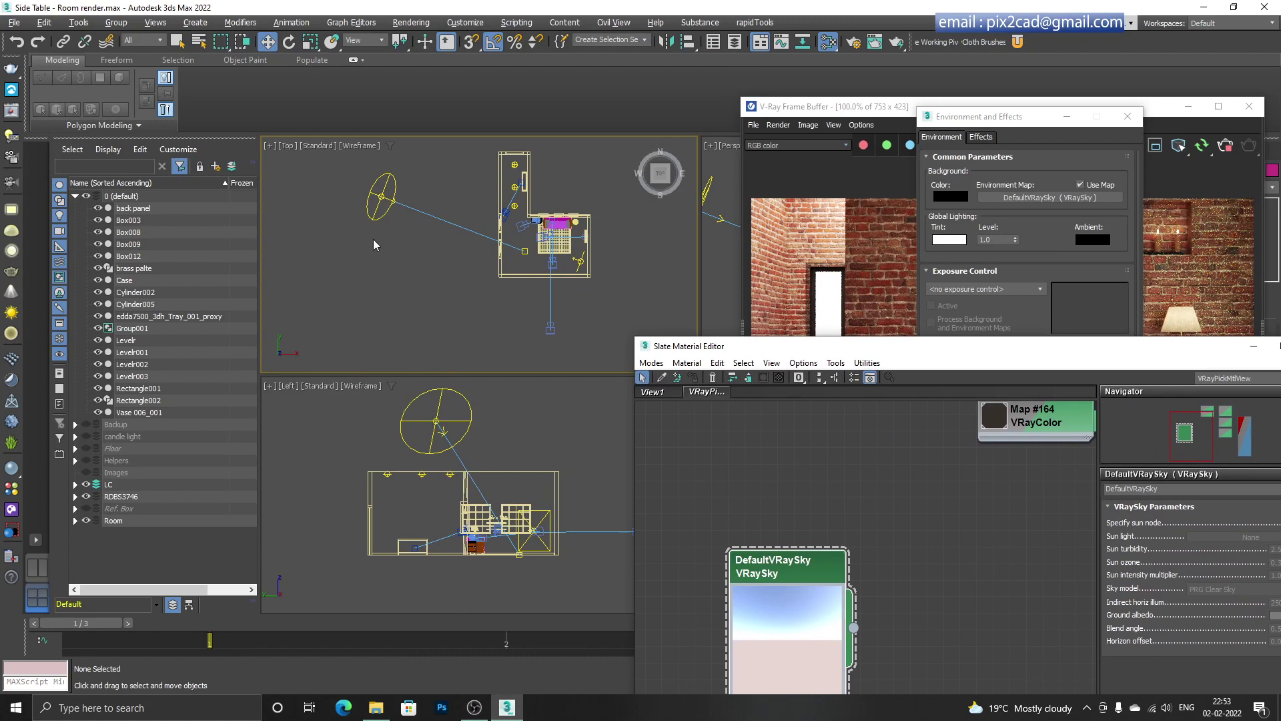
{"action": "left_click", "coordinate": [437, 424]}
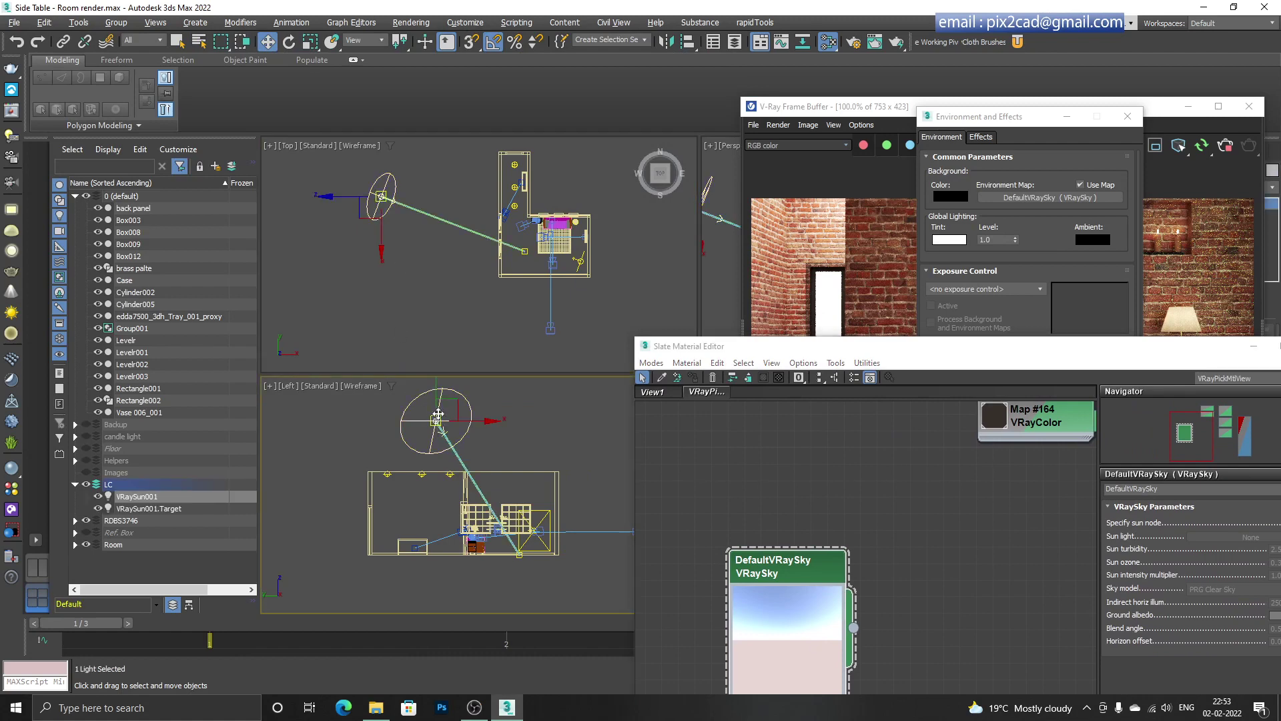
{"action": "left_click_drag", "start_coordinate": [430, 403], "coordinate": [428, 460]}
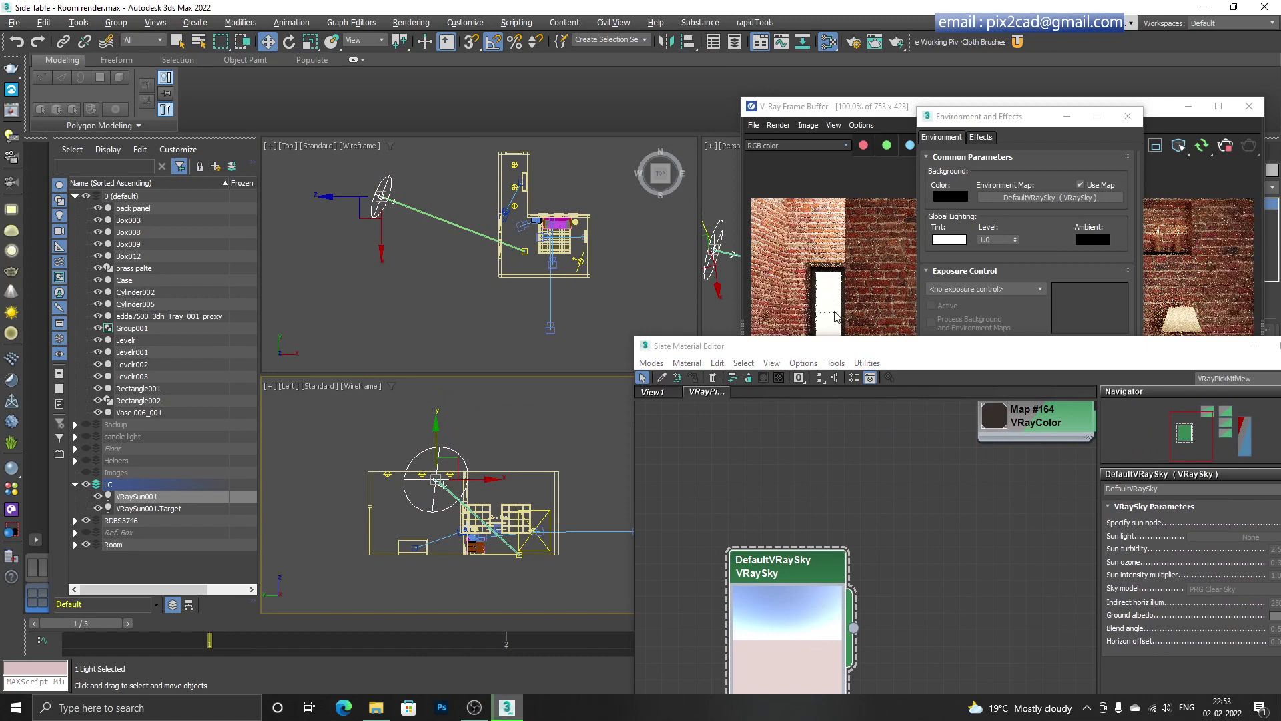
{"action": "left_click_drag", "start_coordinate": [791, 571], "coordinate": [803, 536]}
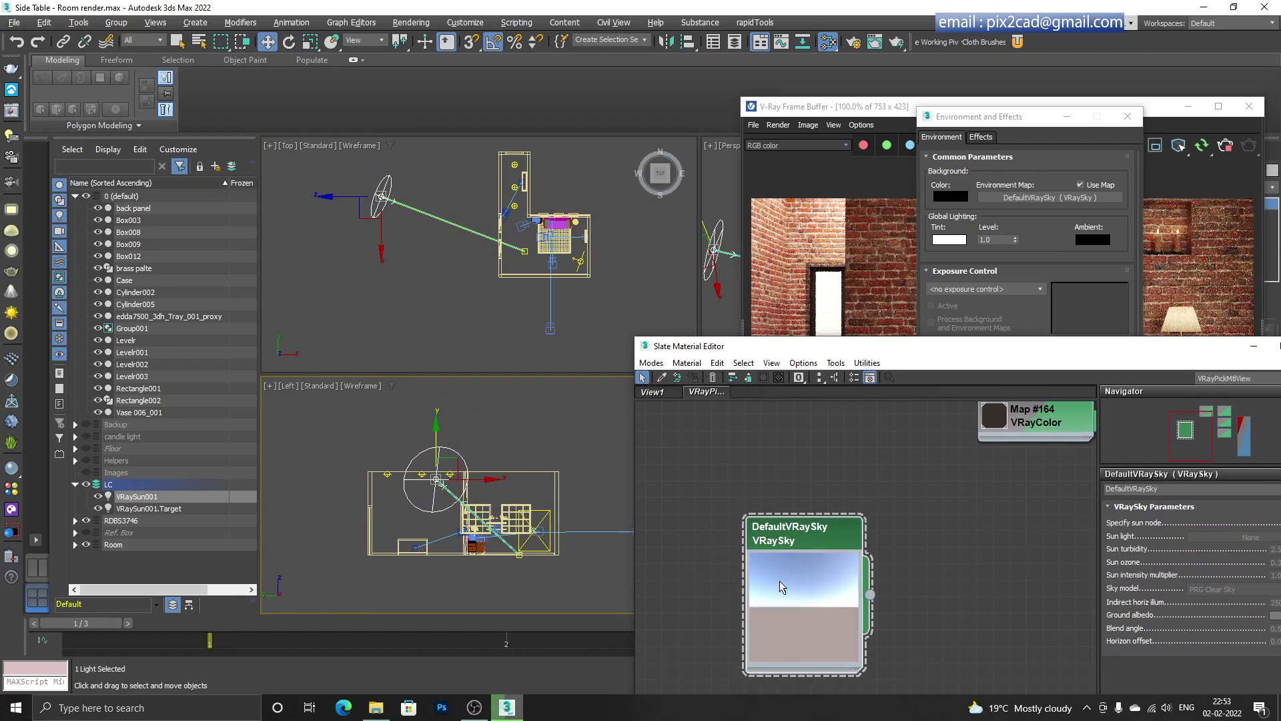
{"action": "left_click_drag", "start_coordinate": [437, 479], "coordinate": [435, 520]}
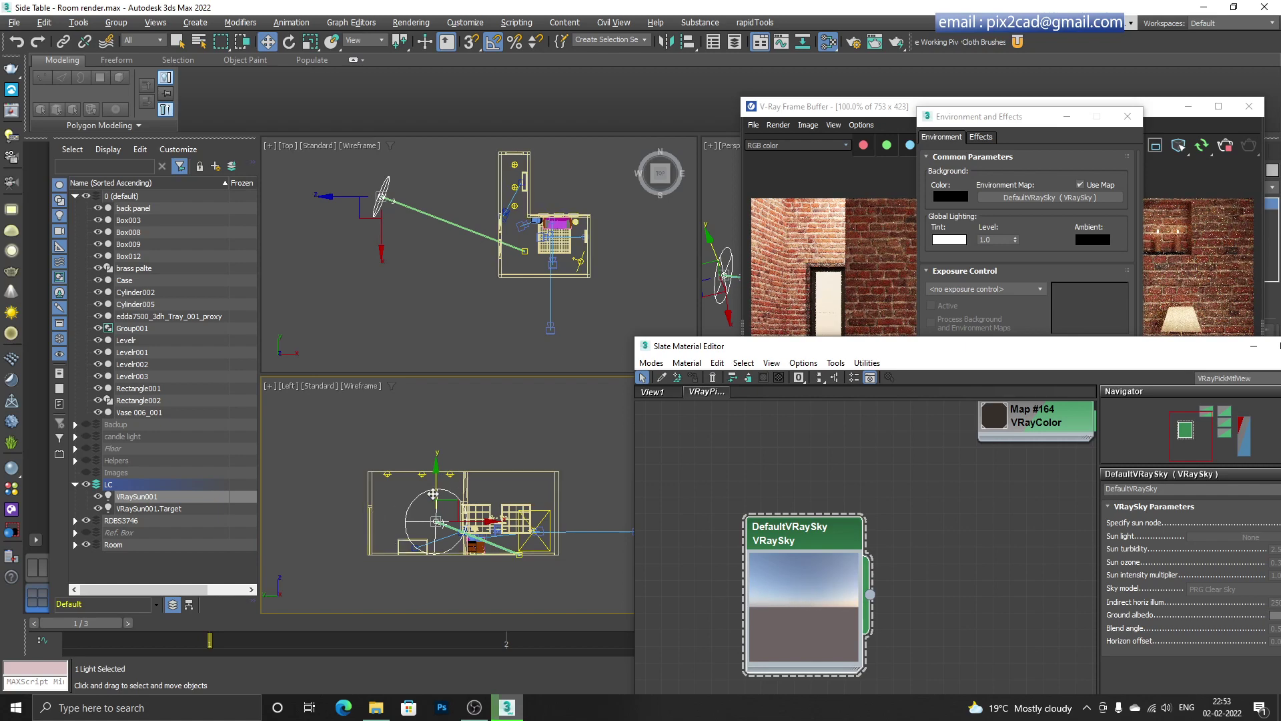
{"action": "left_click_drag", "start_coordinate": [434, 493], "coordinate": [445, 389]}
{"action": "left_click_drag", "start_coordinate": [793, 534], "coordinate": [793, 517]}
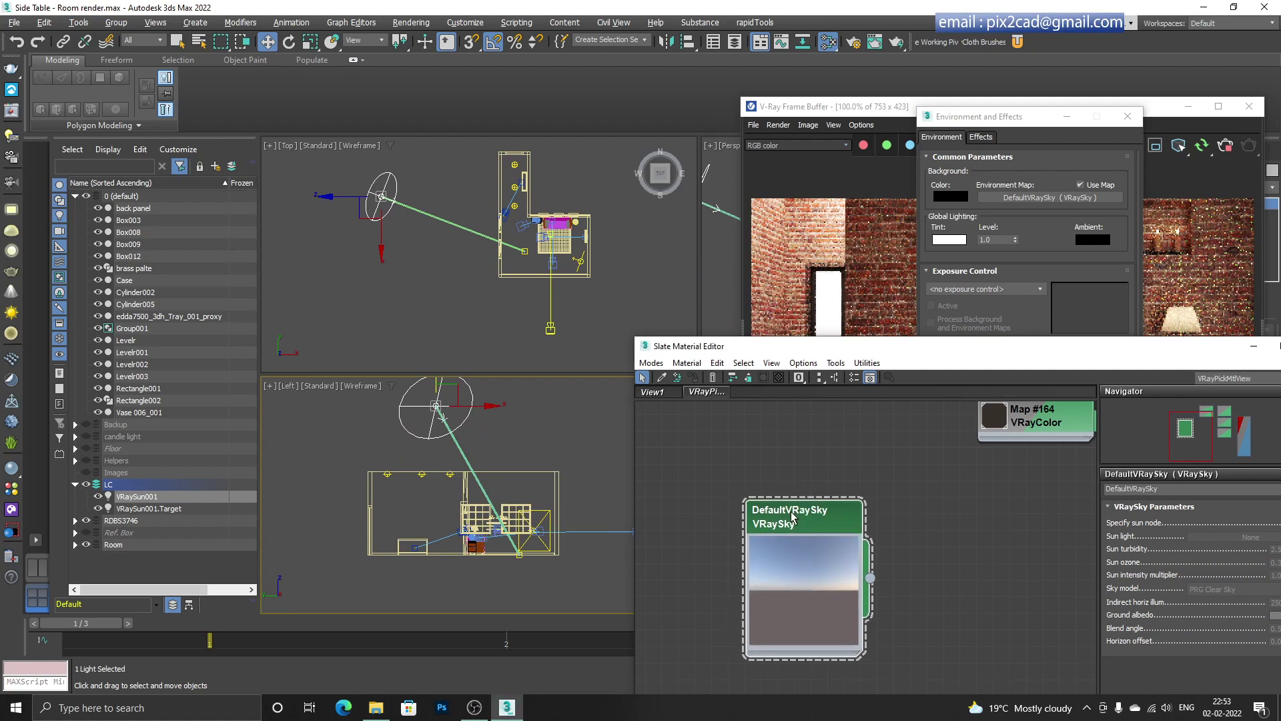
- Enable Specify sun node on the VRaySky map and pick VRaySun001 as its sun light
{"action": "left_click_drag", "start_coordinate": [923, 359], "coordinate": [458, 141]}
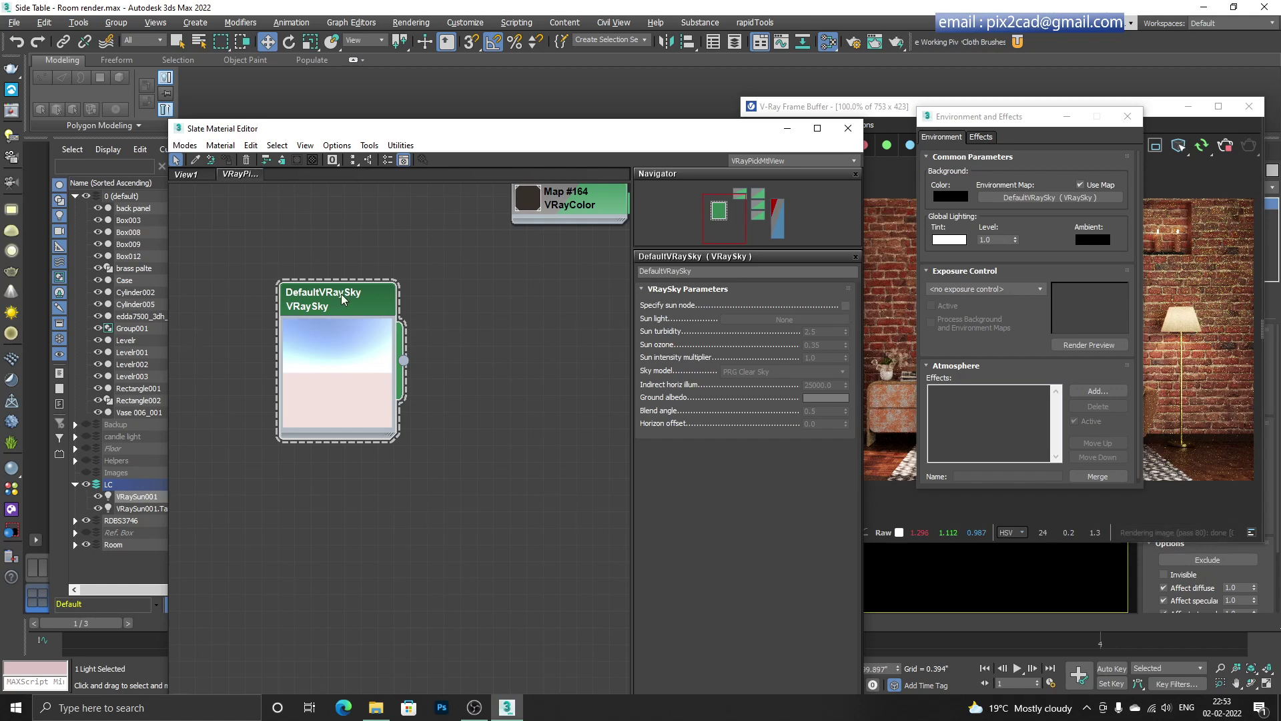
{"action": "left_click", "coordinate": [845, 305]}
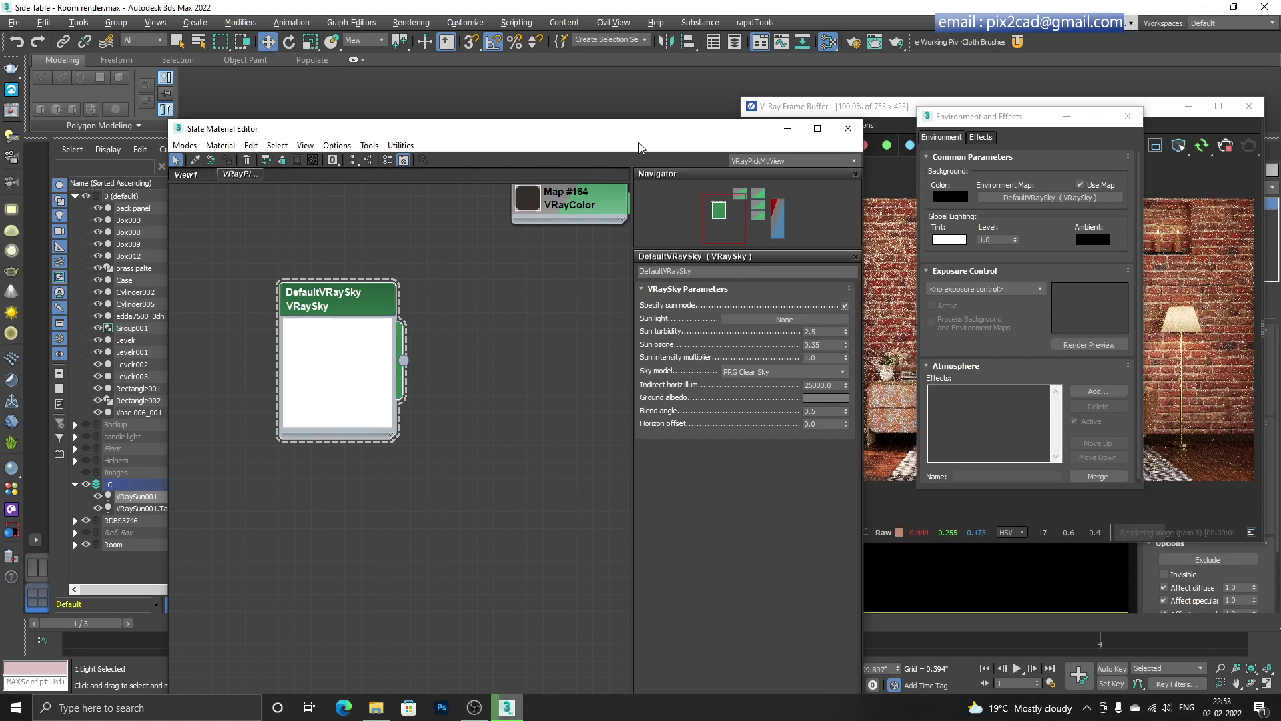
{"action": "left_click_drag", "start_coordinate": [636, 137], "coordinate": [779, 124]}
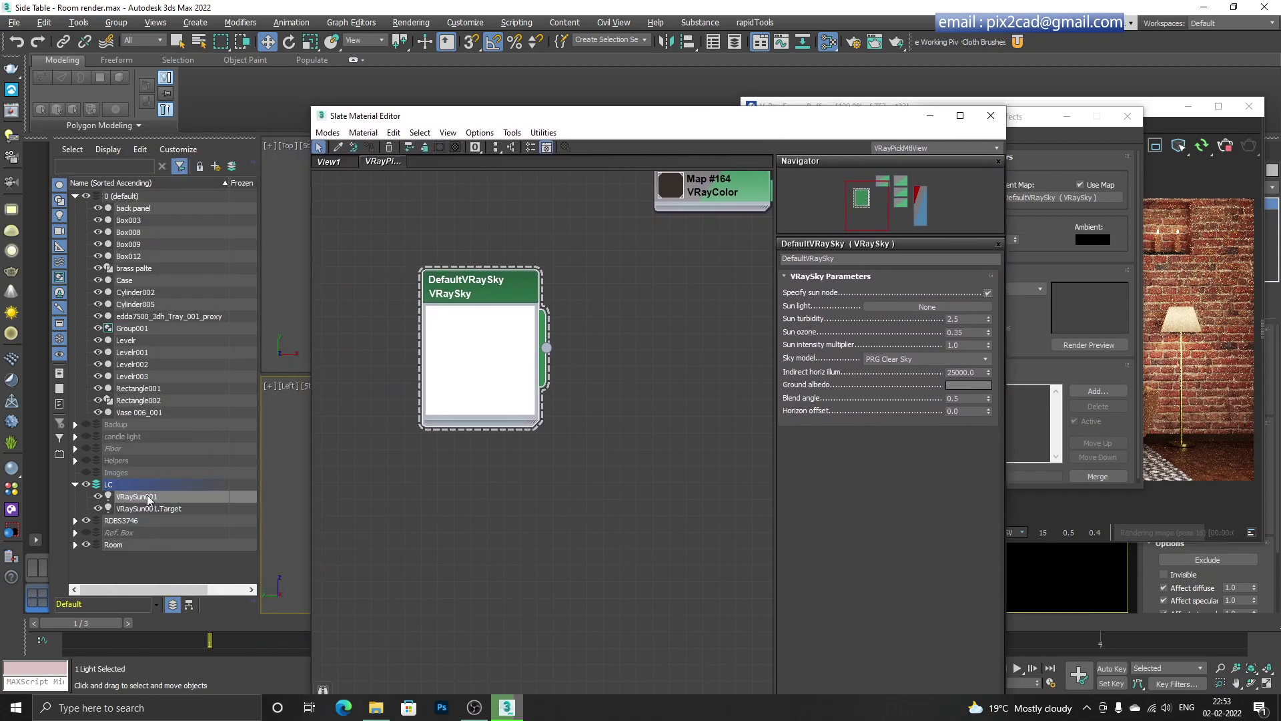
{"action": "left_click", "coordinate": [950, 307]}
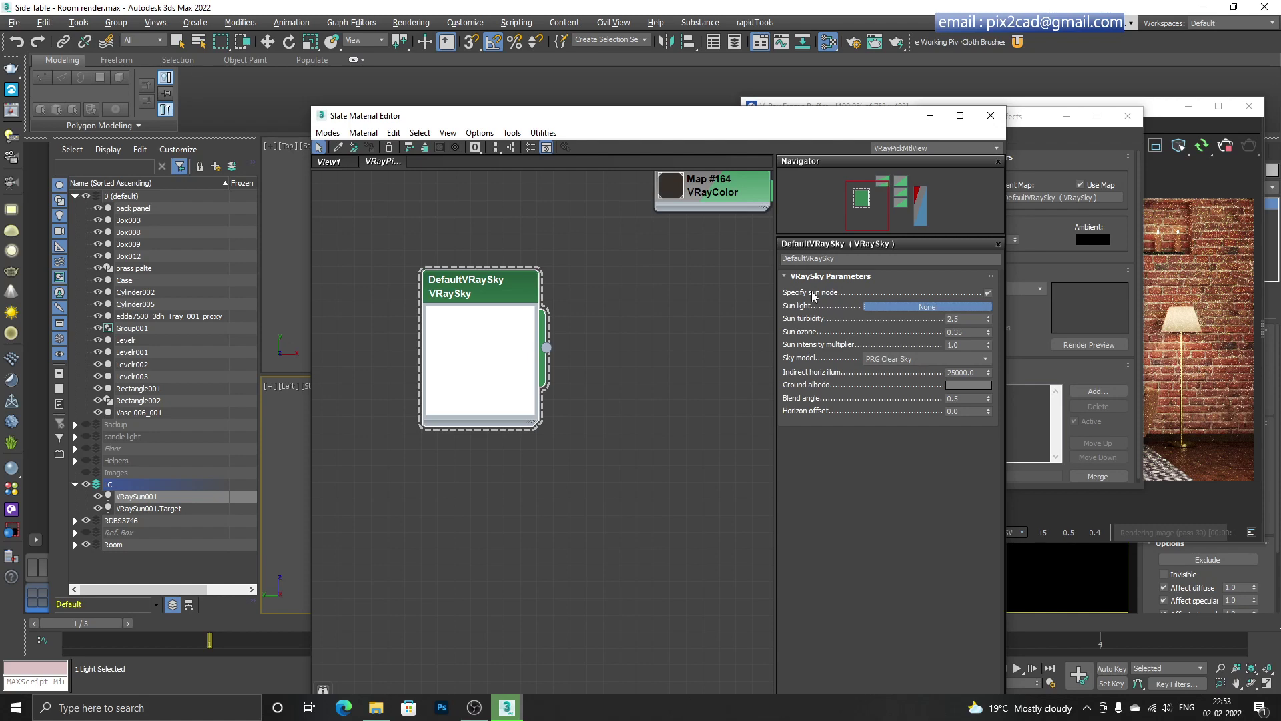
{"action": "left_click", "coordinate": [143, 496]}
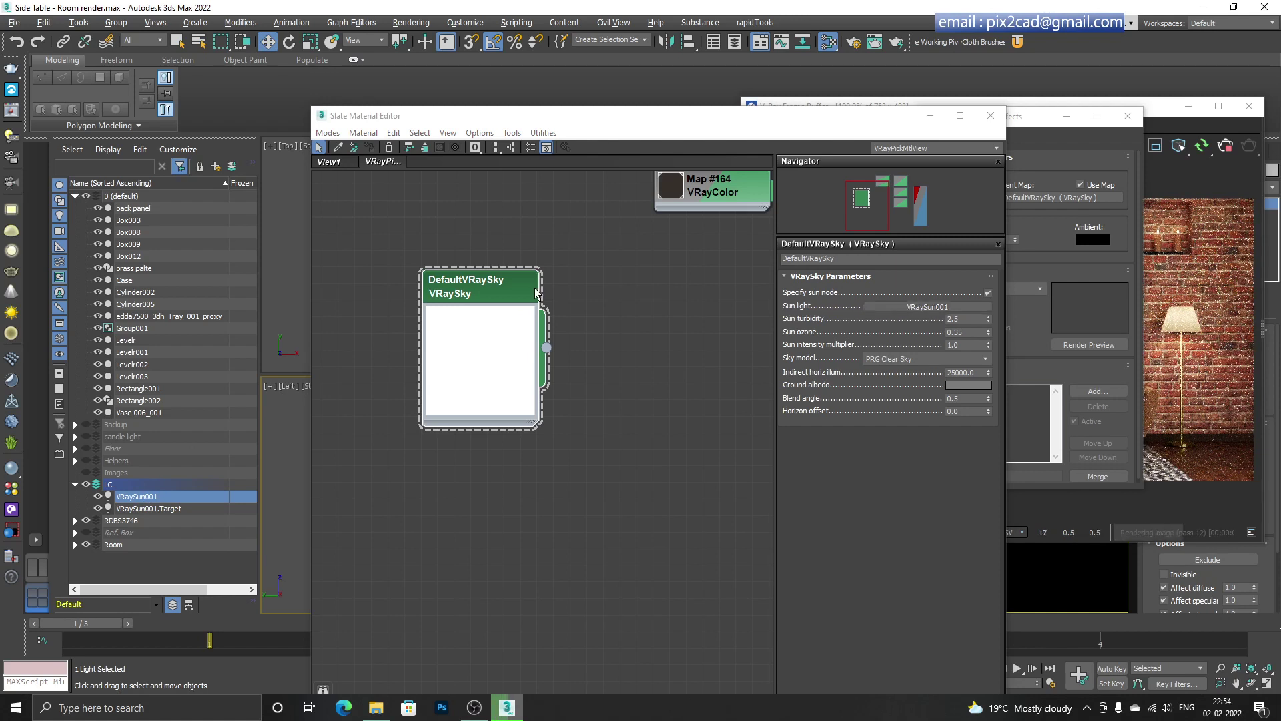
{"action": "left_click_drag", "start_coordinate": [495, 289], "coordinate": [495, 305]}
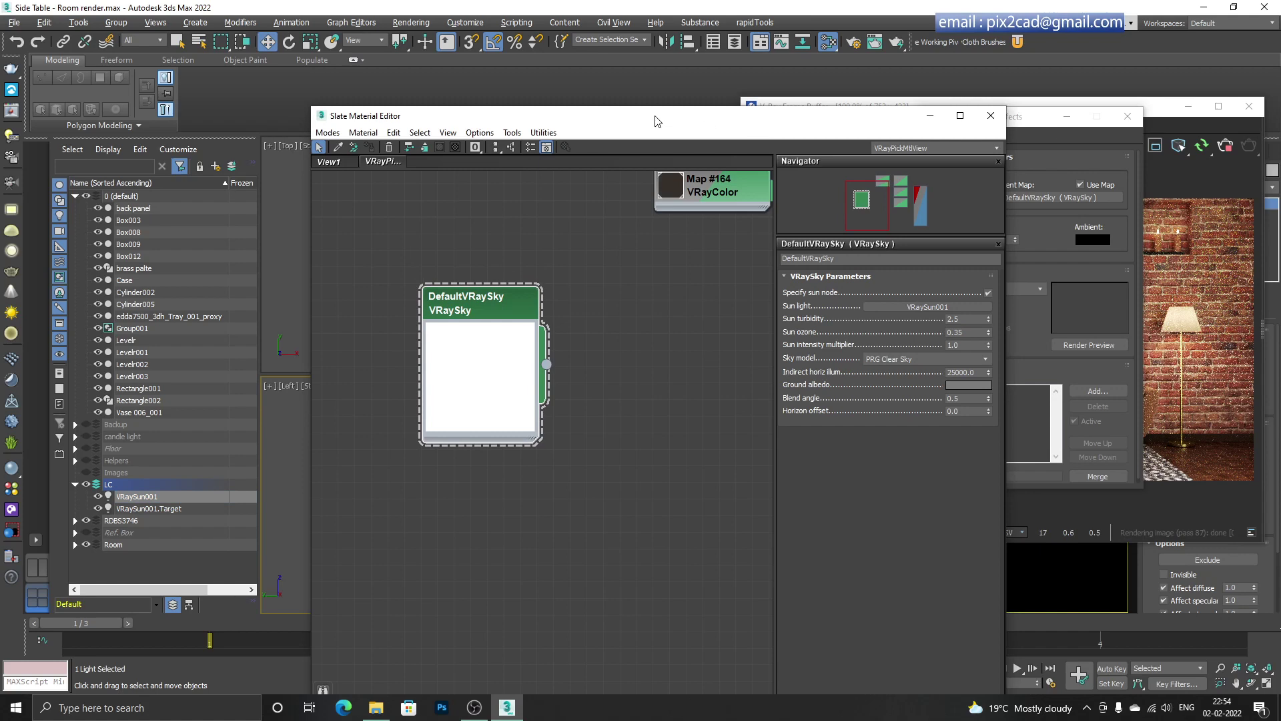
- Compare the V-Ray Sun's own intensity multiplier with the VRaySky parameters, moving the render window to see both
{"action": "left_click_drag", "start_coordinate": [688, 124], "coordinate": [489, 101]}
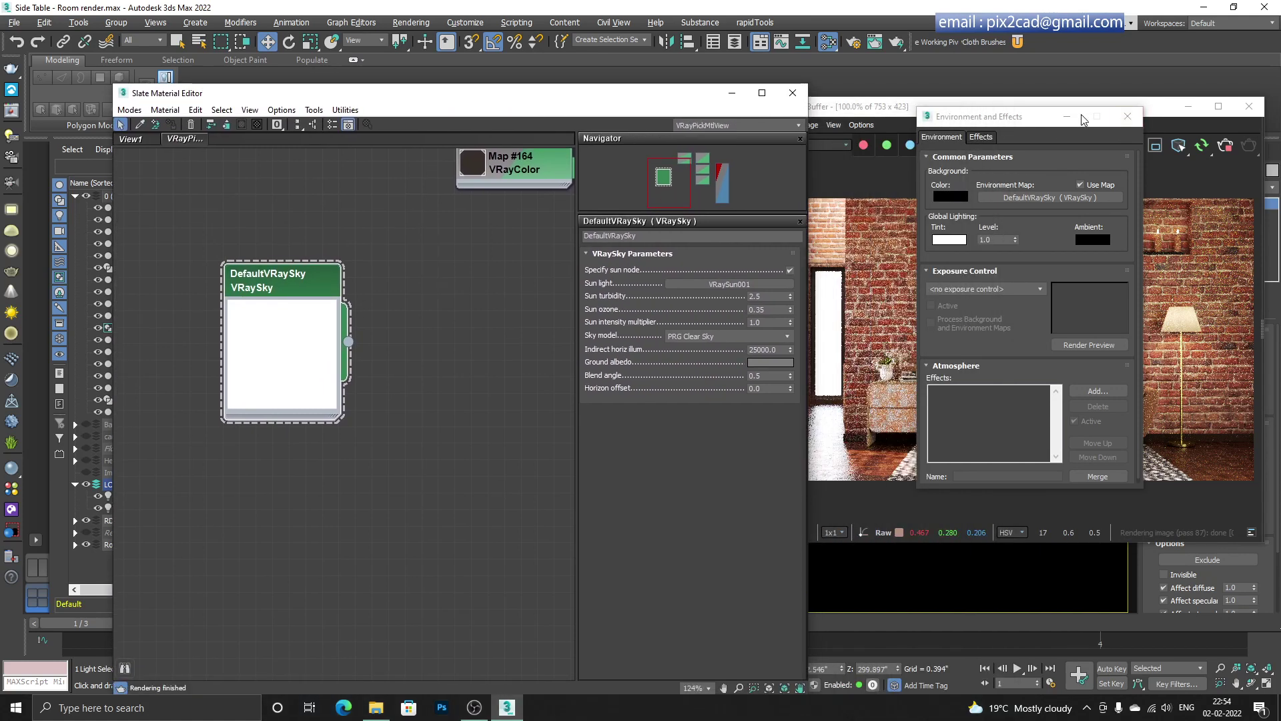
{"action": "left_click", "coordinate": [907, 111]}
{"action": "left_click_drag", "start_coordinate": [907, 111], "coordinate": [718, 107]}
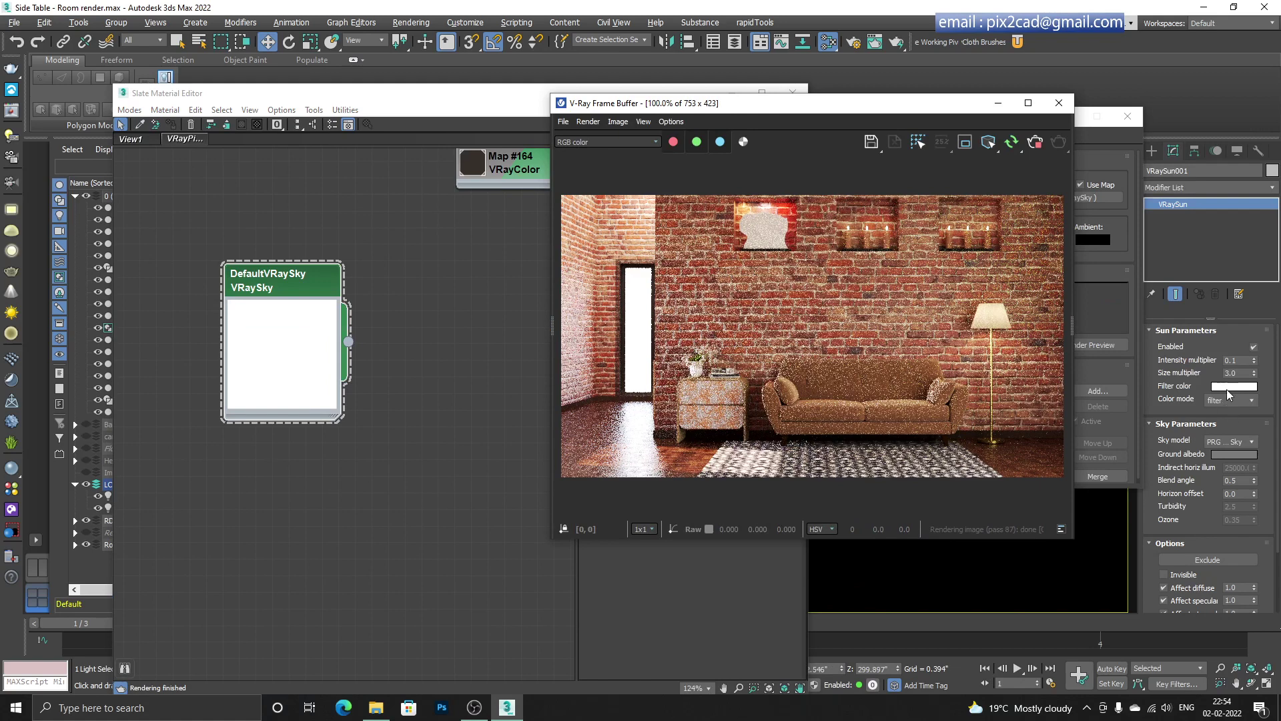
{"action": "left_click_drag", "start_coordinate": [760, 110], "coordinate": [1024, 131]}
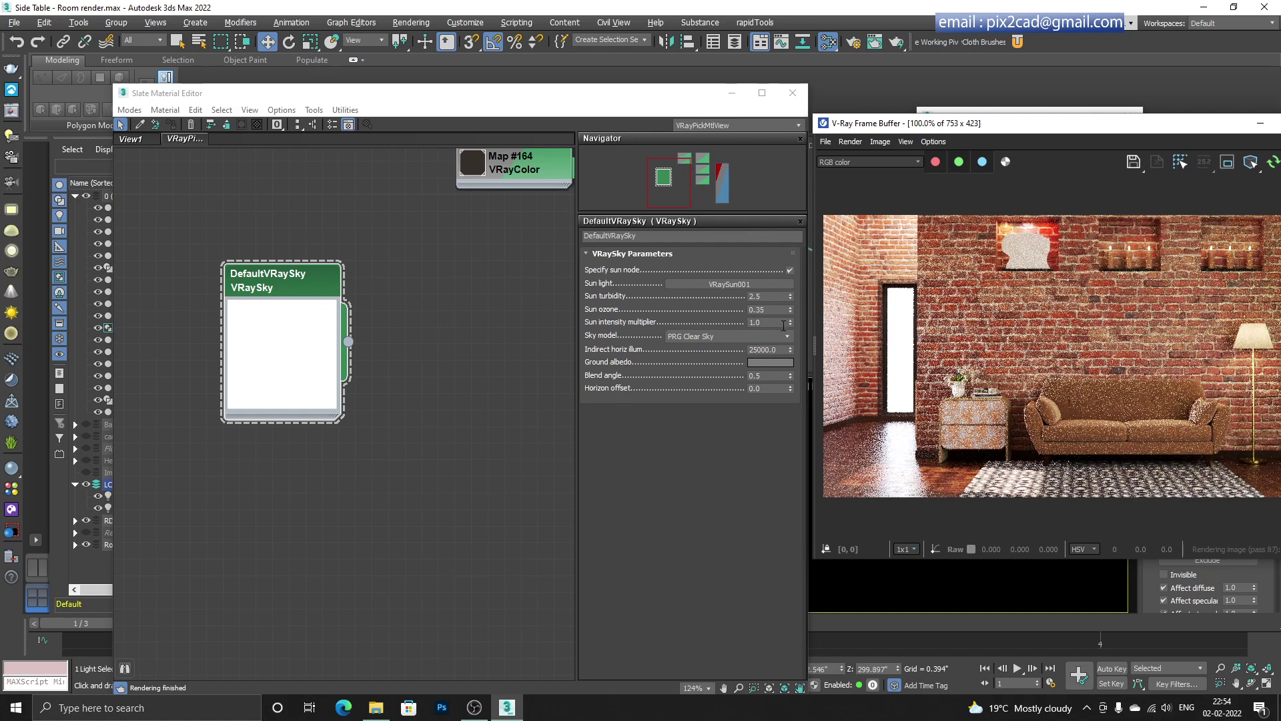
{"action": "left_click_drag", "start_coordinate": [1051, 132], "coordinate": [508, 467]}
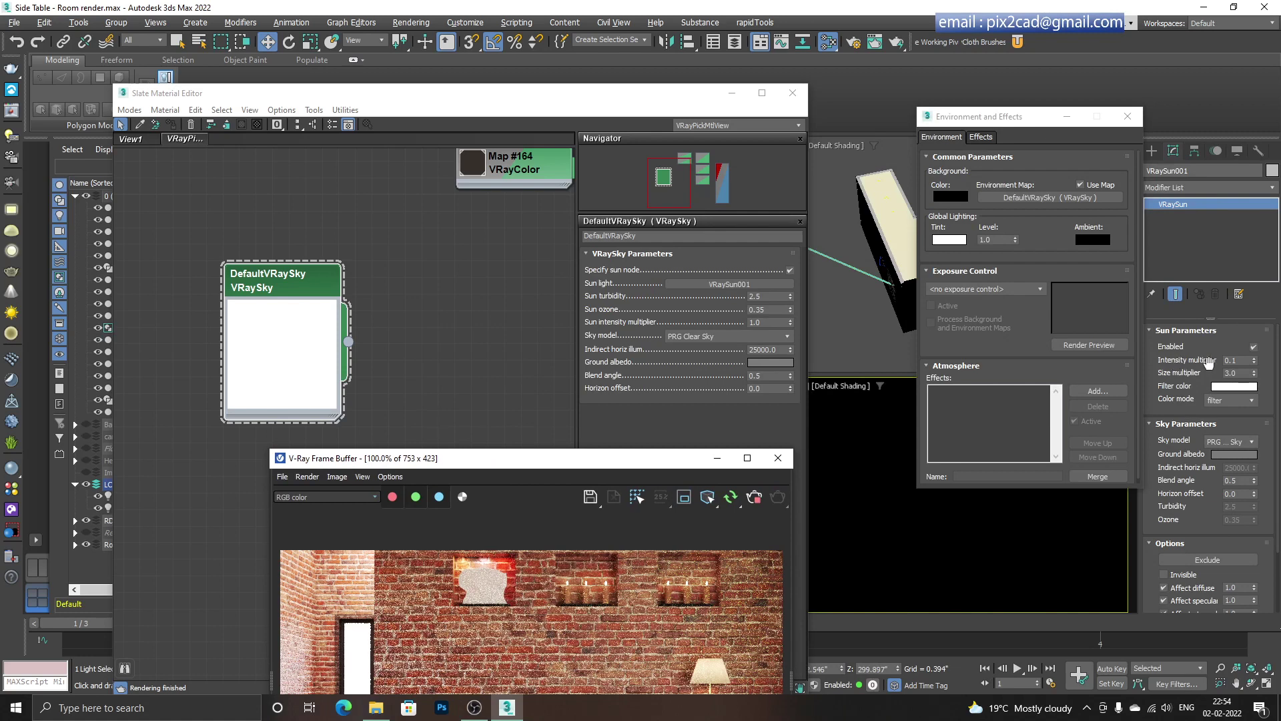
{"action": "double_click", "coordinate": [1238, 360]}
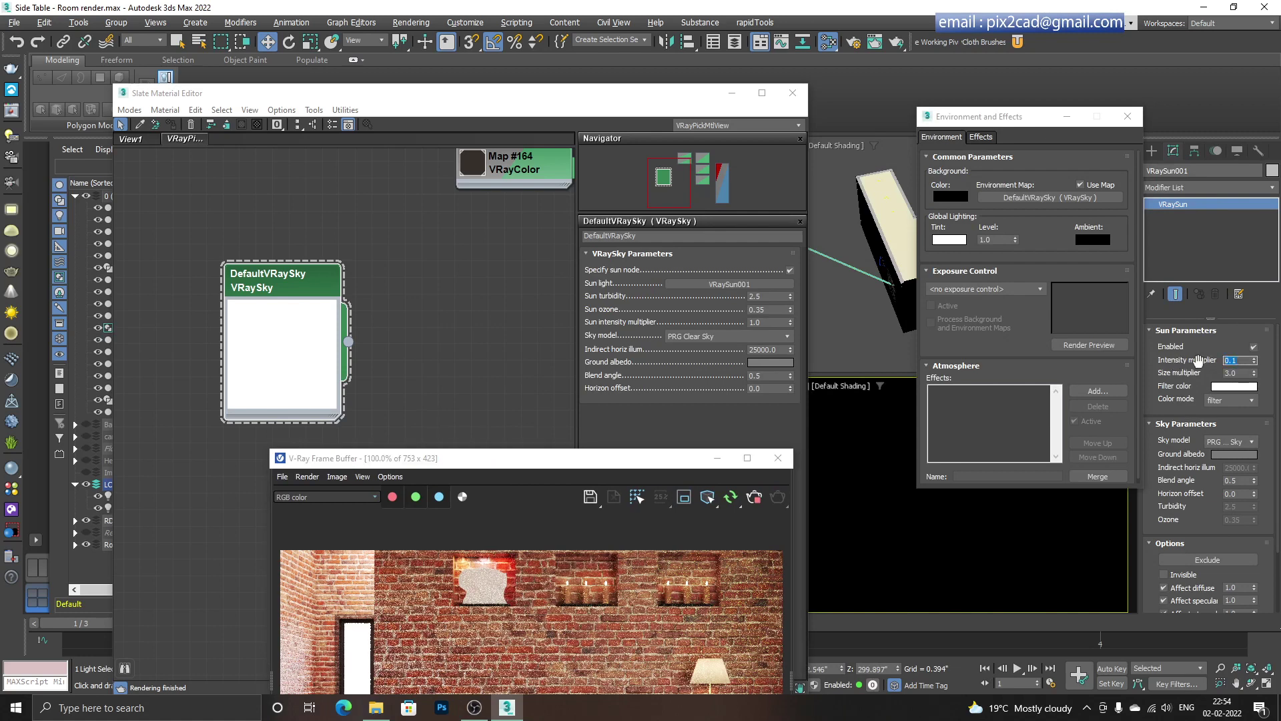
{"action": "left_click_drag", "start_coordinate": [547, 463], "coordinate": [1047, 179]}
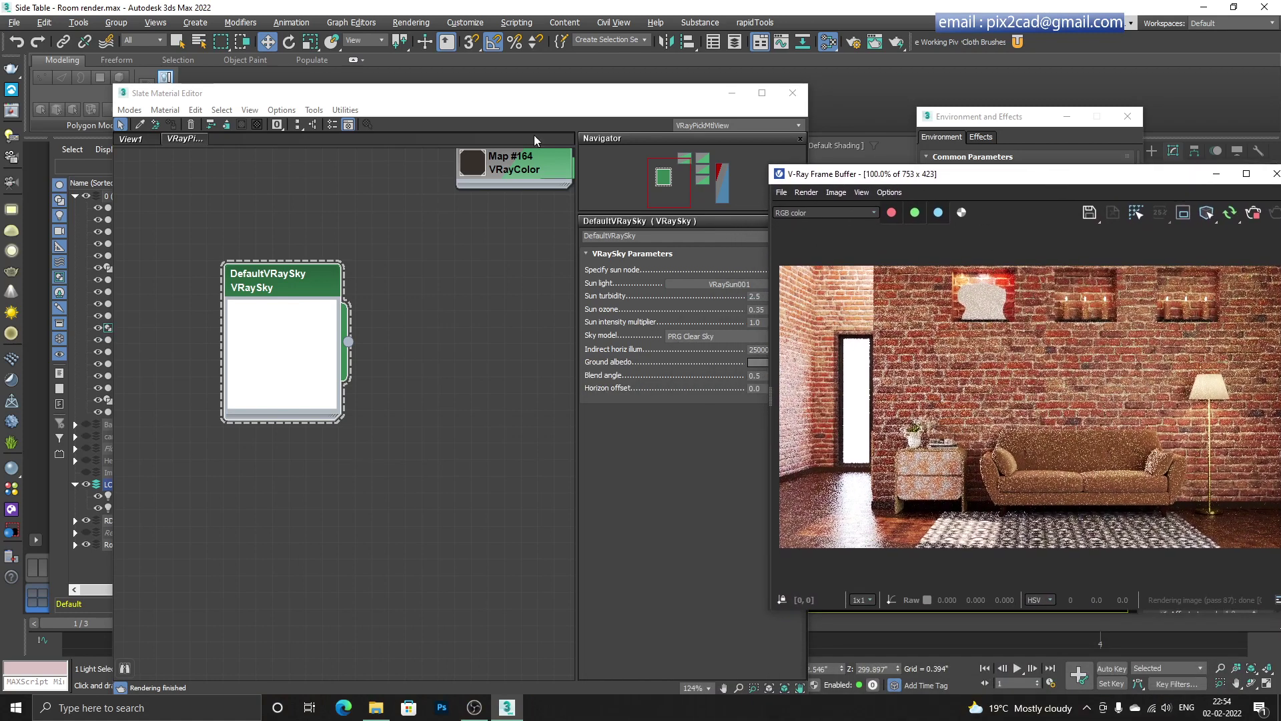
- Set the VRaySky map's sun intensity multiplier to 2.0 and move the render window closer to the material editor
{"action": "left_click_drag", "start_coordinate": [572, 91], "coordinate": [476, 88]}
{"action": "double_click", "coordinate": [669, 304]}
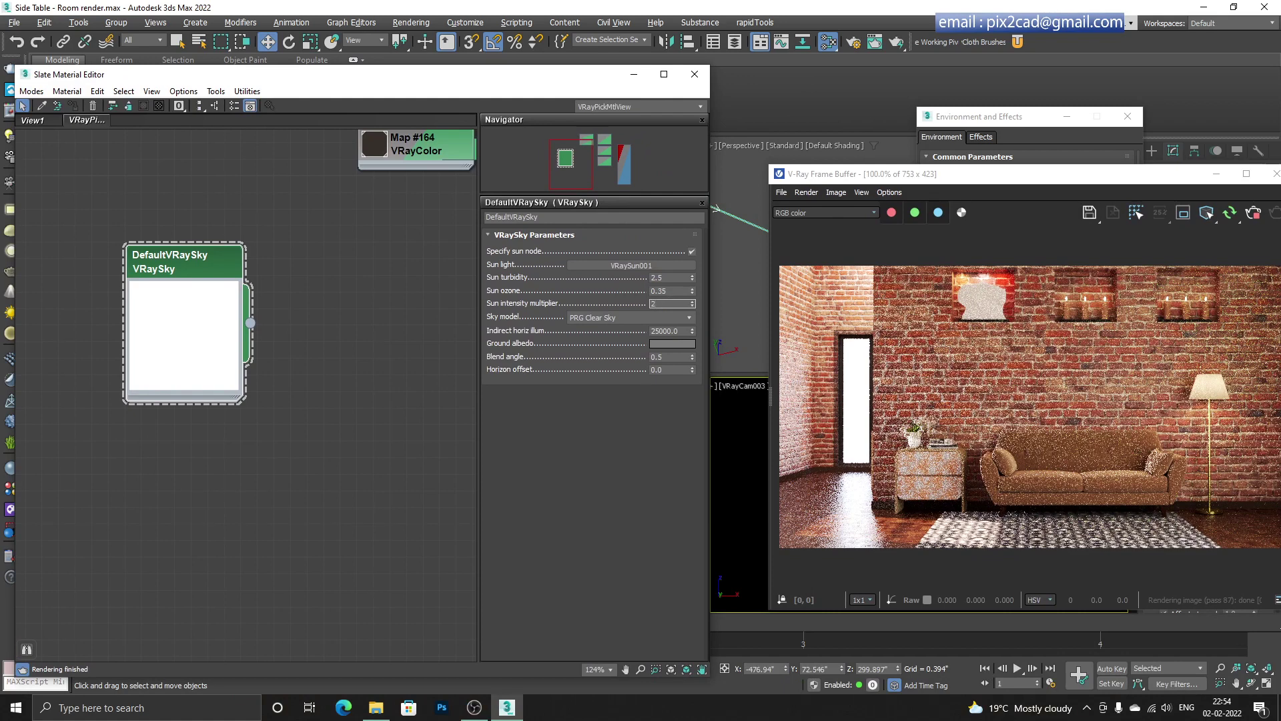
{"action": "key", "text": "Return"}
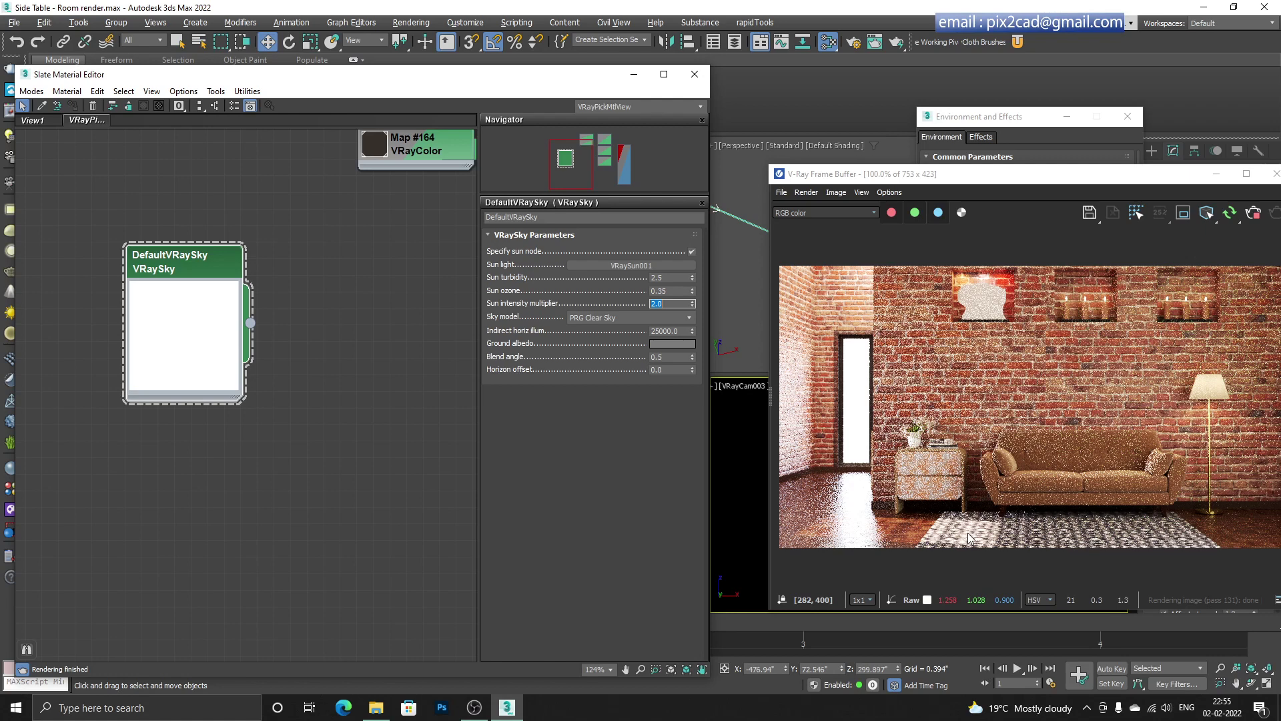
{"action": "left_click_drag", "start_coordinate": [1092, 183], "coordinate": [1017, 90]}
{"action": "scroll", "coordinate": [968, 402], "scroll_direction": "down", "scroll_amount": 1}
{"action": "scroll", "coordinate": [969, 401], "scroll_direction": "up", "scroll_amount": 1}
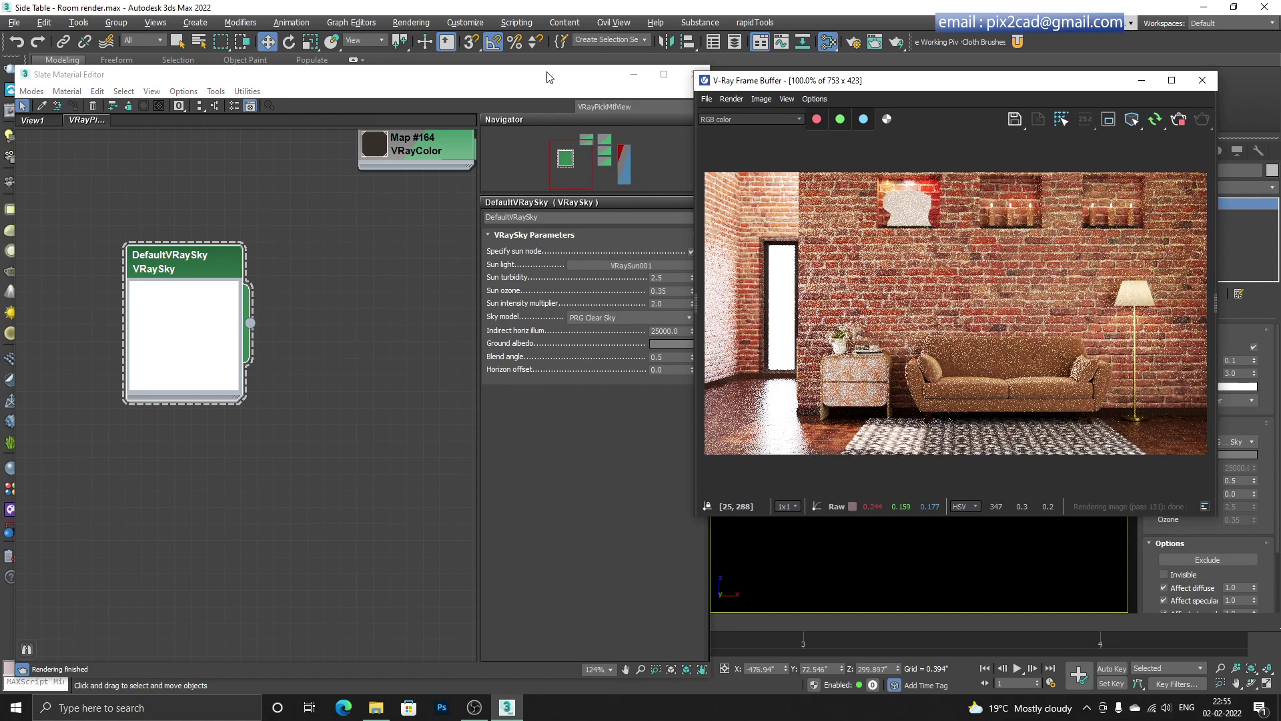
- Move the material editor off the viewports to deselect the sun, and open the V-Ray Light Lister
{"action": "left_click_drag", "start_coordinate": [547, 79], "coordinate": [511, 434]}
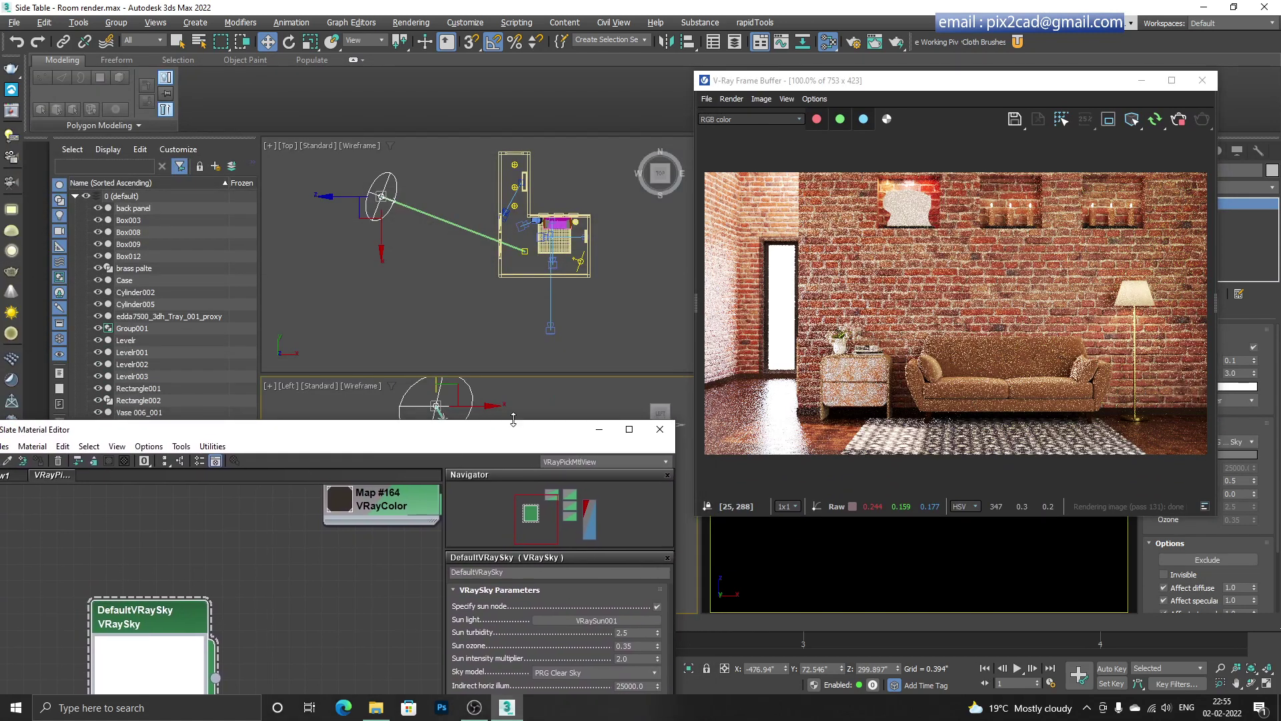
{"action": "left_click_drag", "start_coordinate": [277, 432], "coordinate": [468, 441]}
{"action": "left_click", "coordinate": [363, 315]}
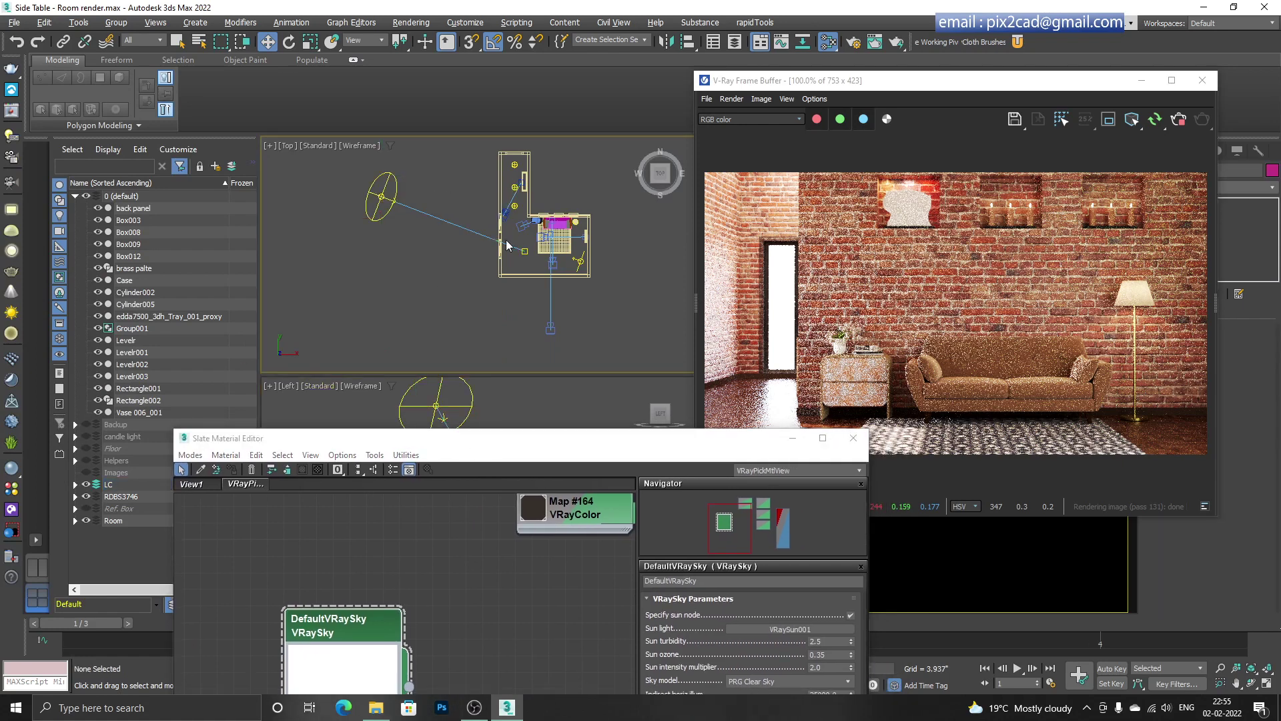
{"action": "scroll", "coordinate": [536, 236], "scroll_direction": "up", "scroll_amount": 3}
{"action": "left_click", "coordinate": [12, 137]}
{"action": "left_click_drag", "start_coordinate": [210, 175], "coordinate": [146, 132]}
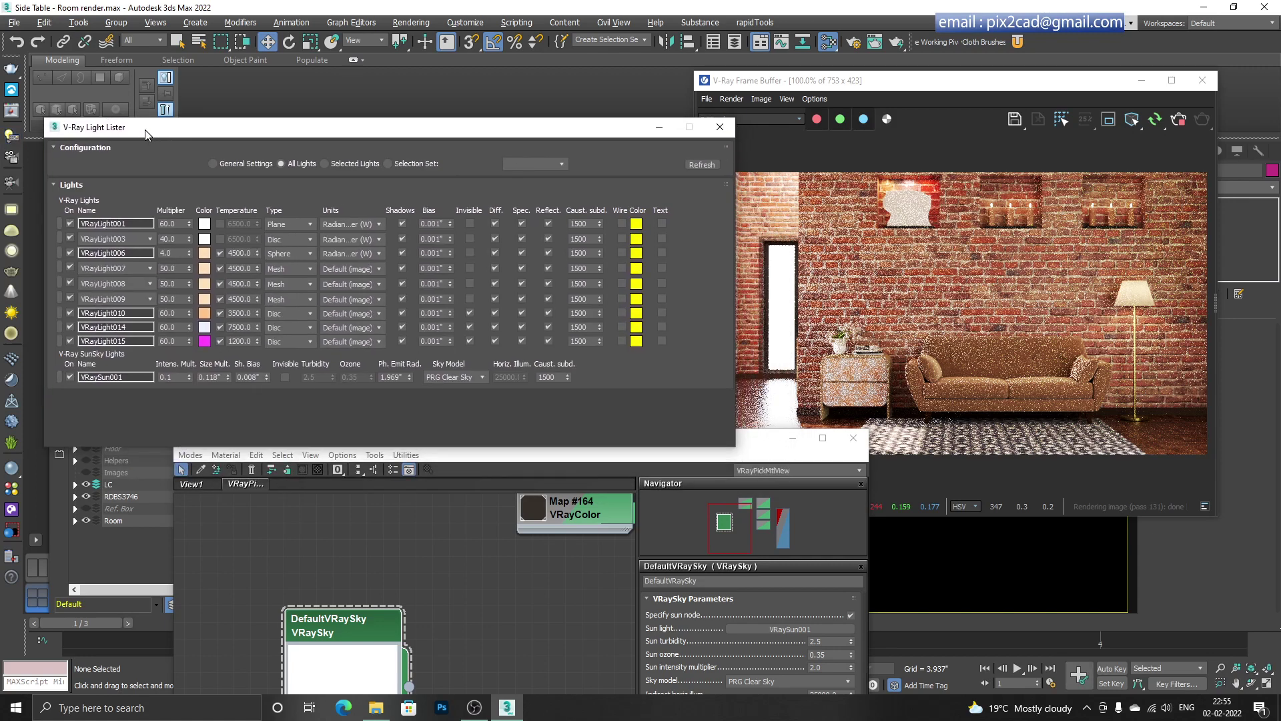
- Turn off all nine V-Ray lights from VRayLight001 to VRayLight015, keeping only VRaySun001 on, and minimize the Light Lister
{"action": "left_click", "coordinate": [70, 224]}
{"action": "left_click", "coordinate": [68, 238]}
{"action": "left_click", "coordinate": [70, 253]}
{"action": "left_click", "coordinate": [69, 267]}
{"action": "left_click", "coordinate": [70, 283]}
{"action": "left_click", "coordinate": [69, 298]}
{"action": "left_click", "coordinate": [70, 313]}
{"action": "left_click", "coordinate": [70, 327]}
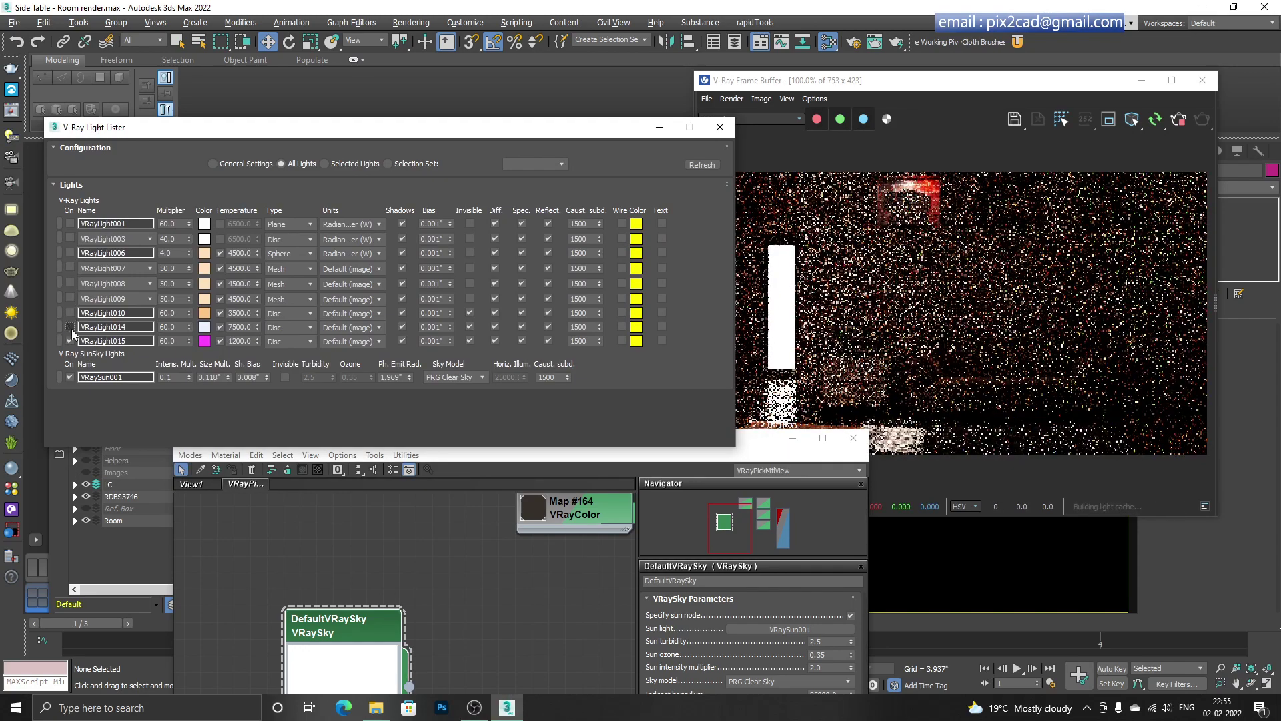
{"action": "left_click", "coordinate": [70, 341]}
{"action": "left_click_drag", "start_coordinate": [634, 128], "coordinate": [547, 134]}
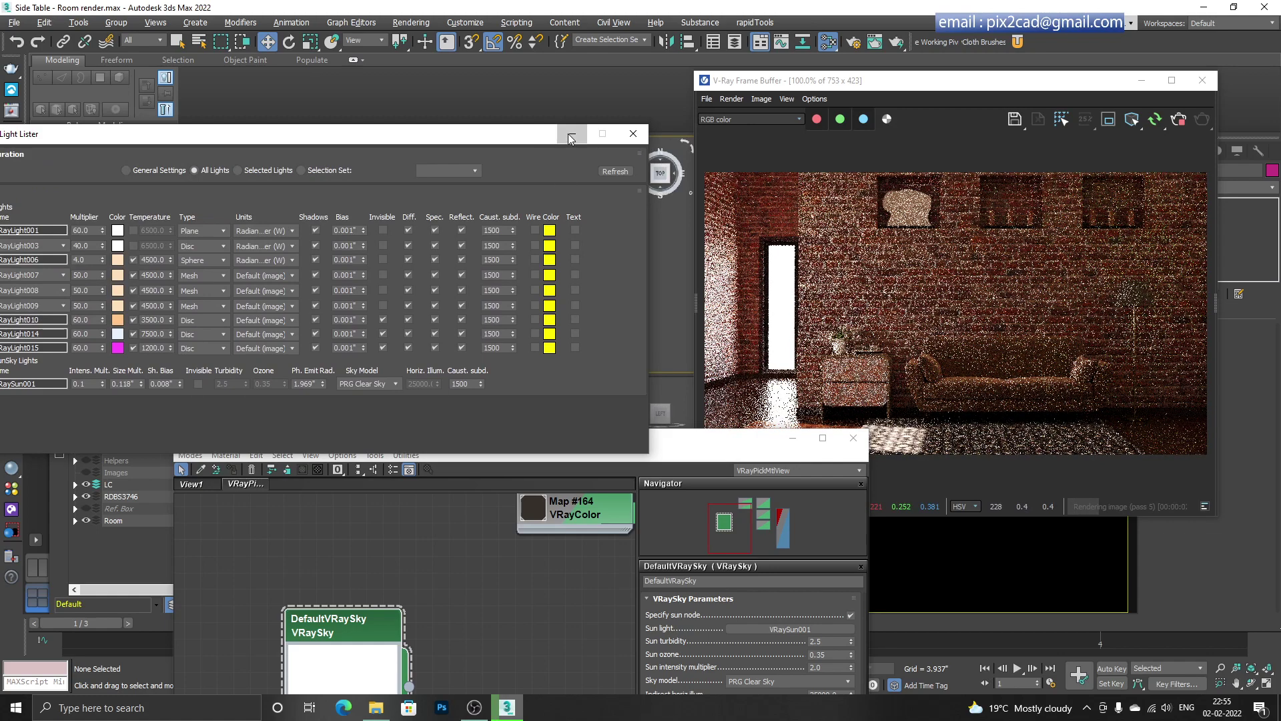
{"action": "left_click", "coordinate": [570, 135]}
- Place the material editor beside the render window and set the VRaySky map's sun intensity multiplier to 5.0
{"action": "left_click_drag", "start_coordinate": [551, 445], "coordinate": [442, 56]}
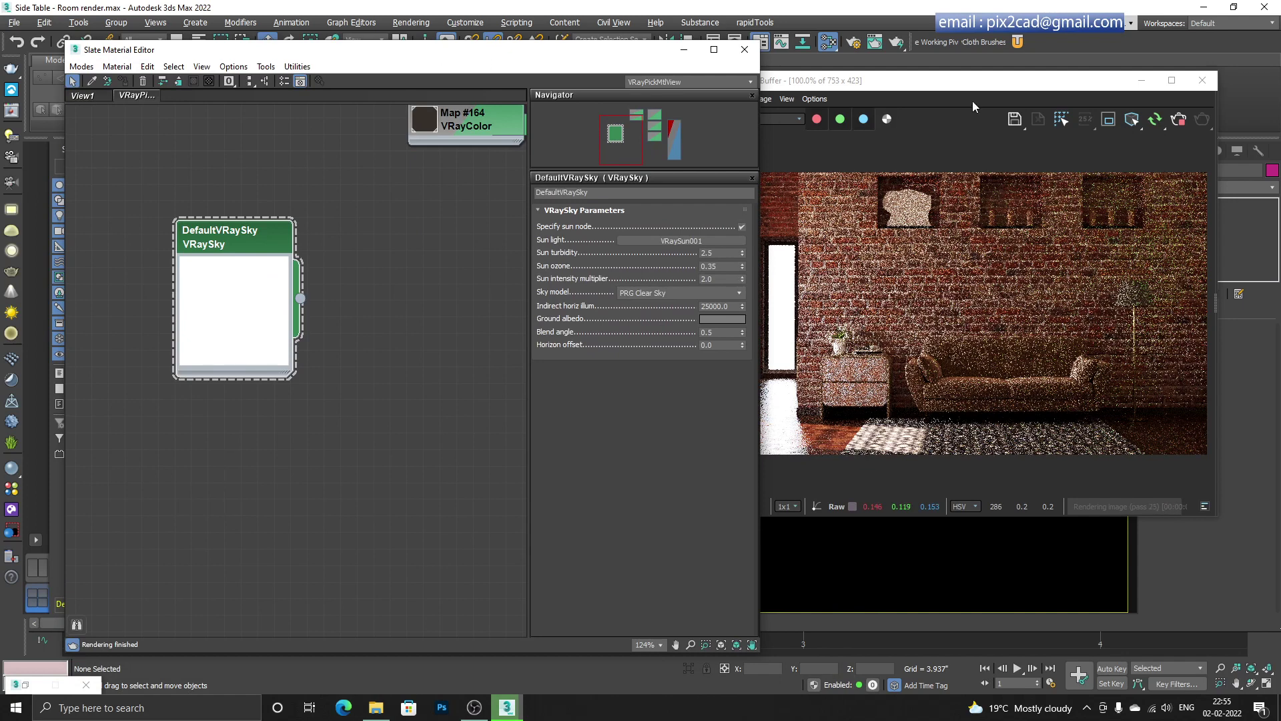
{"action": "left_click", "coordinate": [924, 86]}
{"action": "left_click_drag", "start_coordinate": [924, 89], "coordinate": [990, 97]}
{"action": "left_click", "coordinate": [354, 311]}
{"action": "left_click", "coordinate": [720, 279]}
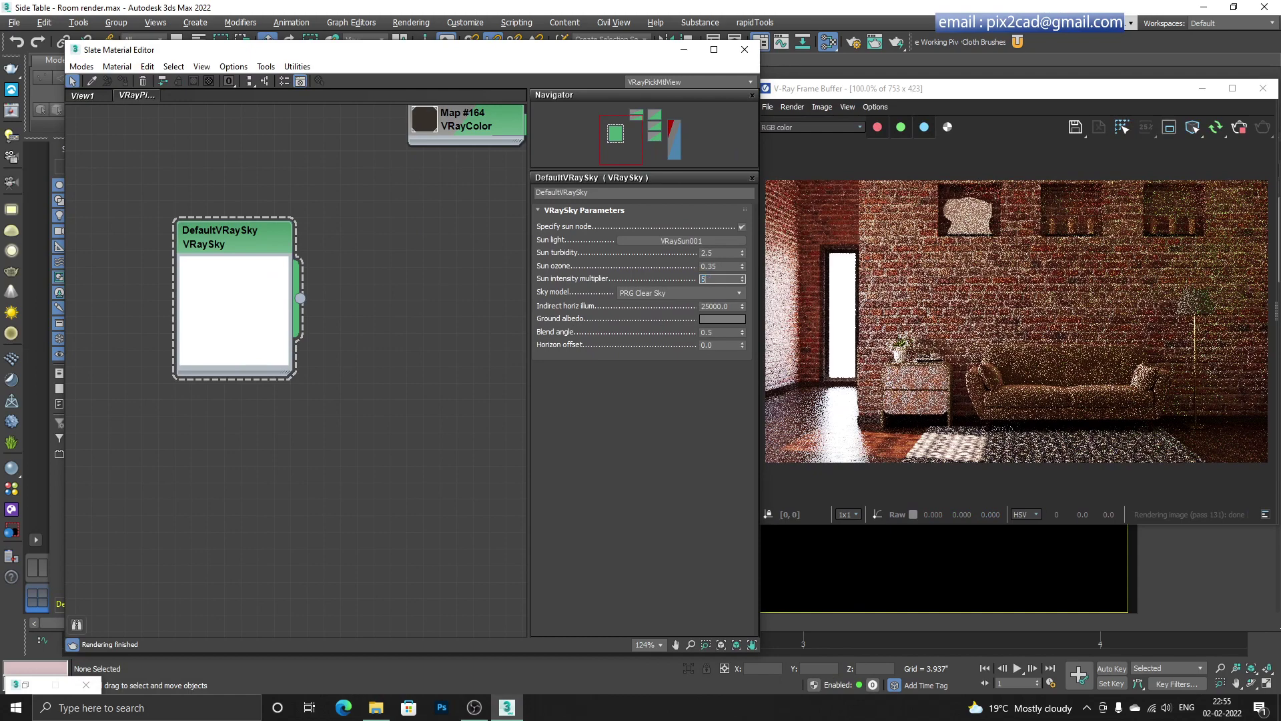
{"action": "type", "text": "5"}
{"action": "key", "text": "Return"}
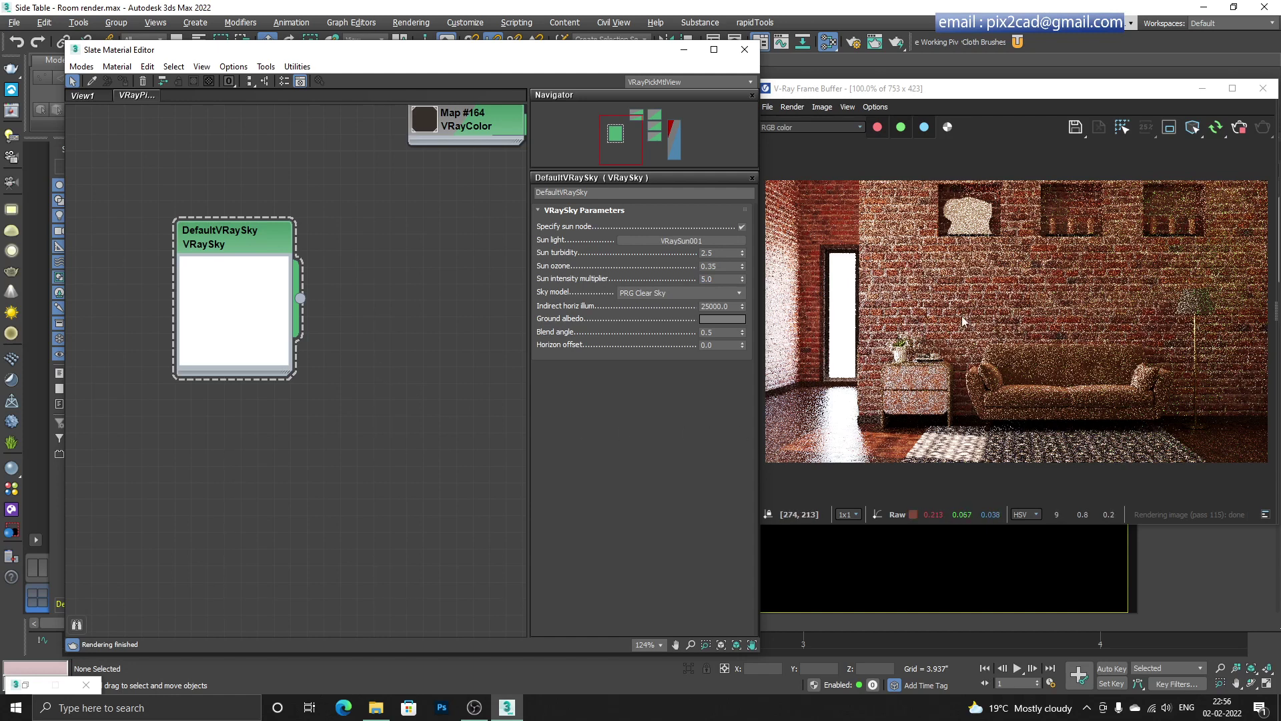
- Set the VRaySky map's sun intensity multiplier back to 1.0
{"action": "double_click", "coordinate": [722, 277]}
{"action": "type", "text": "1"}
{"action": "key", "text": "Return"}
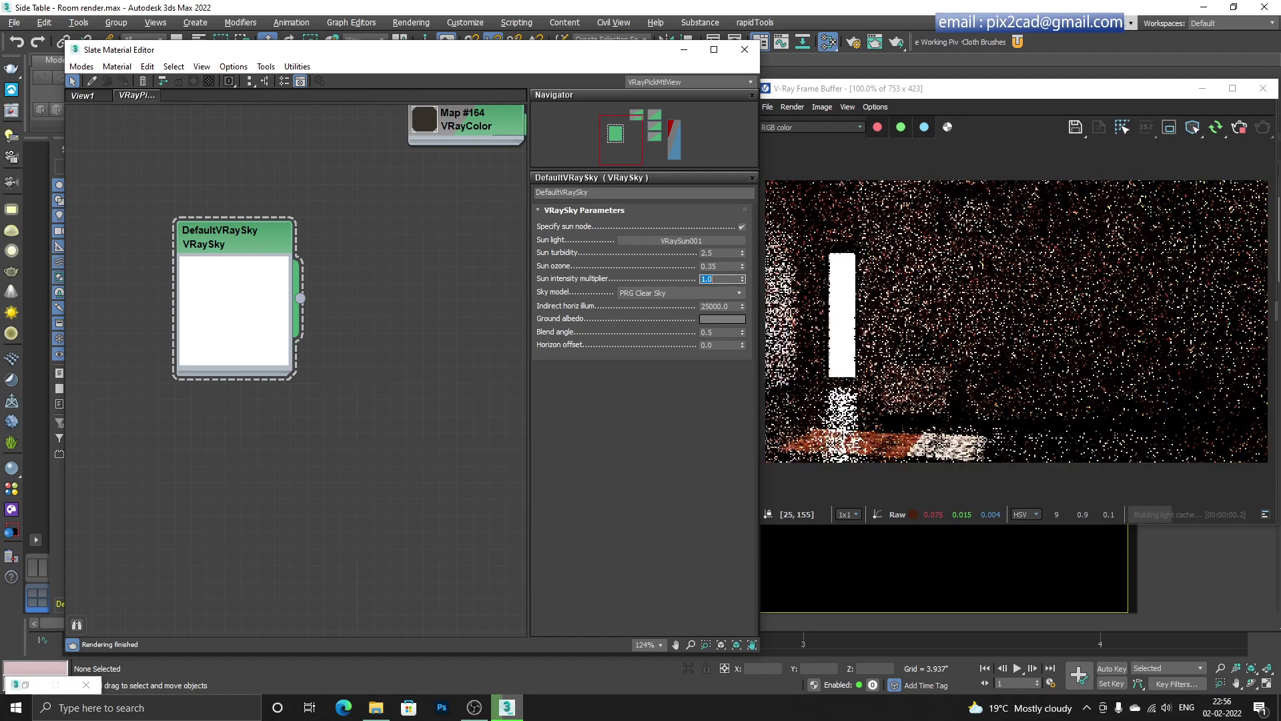
- Check the updated interactive render and move the material editor off the Top viewport to view the sun and room layout
{"action": "left_click", "coordinate": [999, 342]}
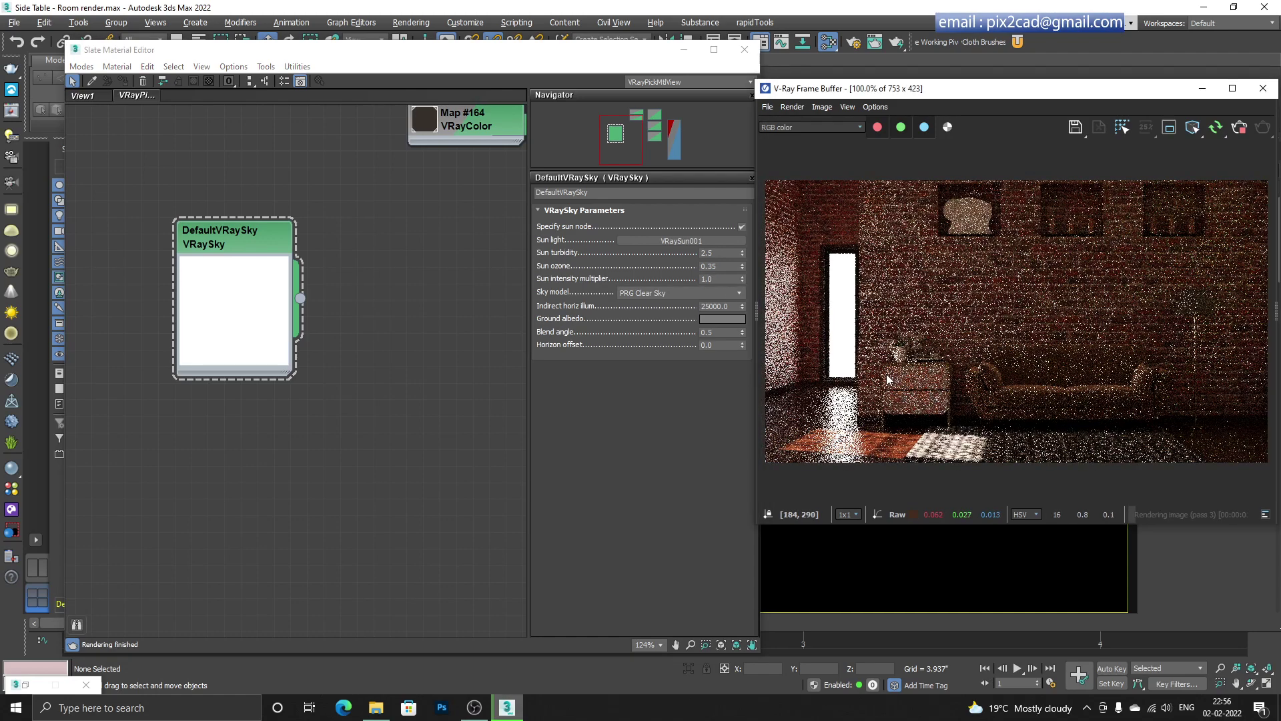
{"action": "left_click", "coordinate": [499, 362]}
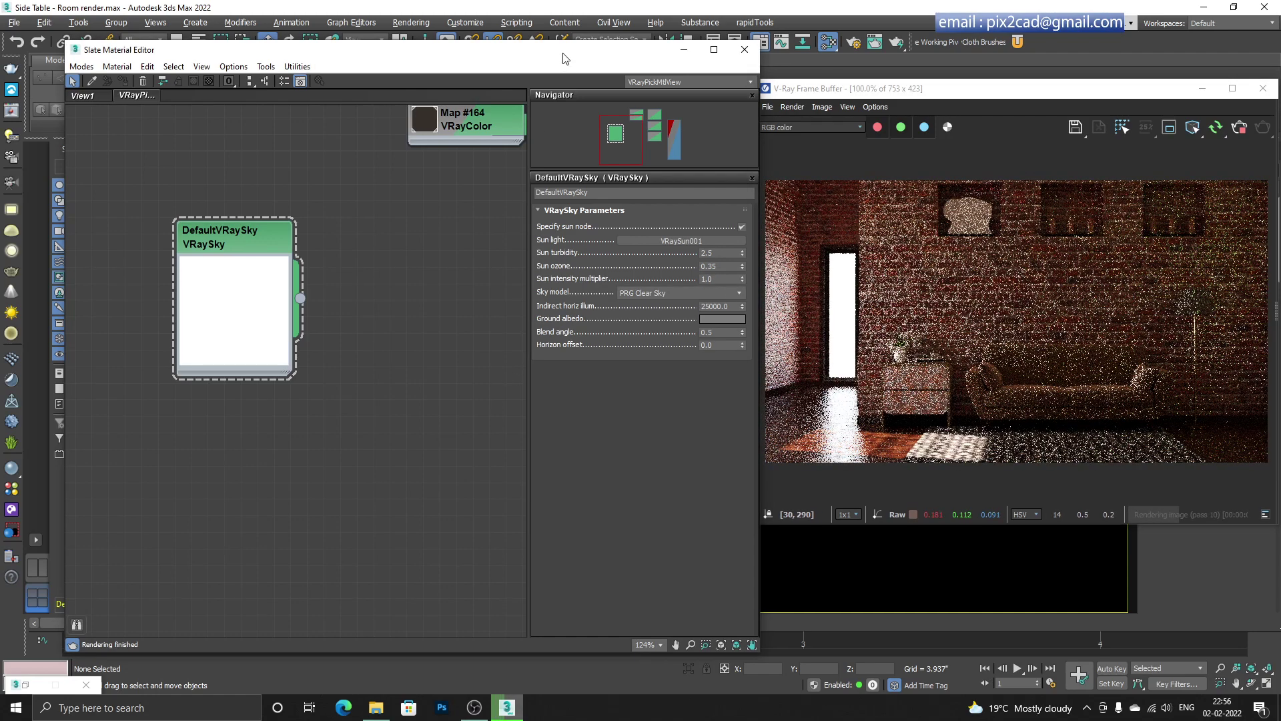
{"action": "left_click_drag", "start_coordinate": [562, 58], "coordinate": [749, 461]}
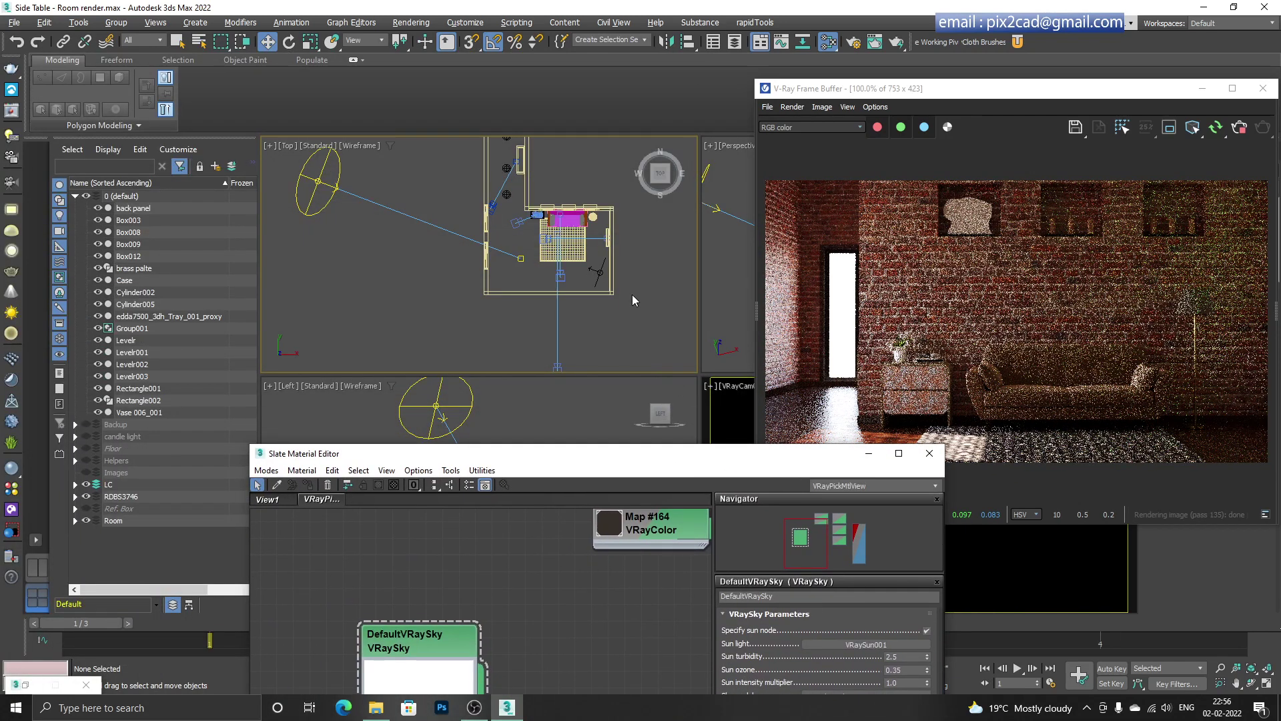
{"action": "scroll", "coordinate": [481, 212], "scroll_direction": "up", "scroll_amount": 4}
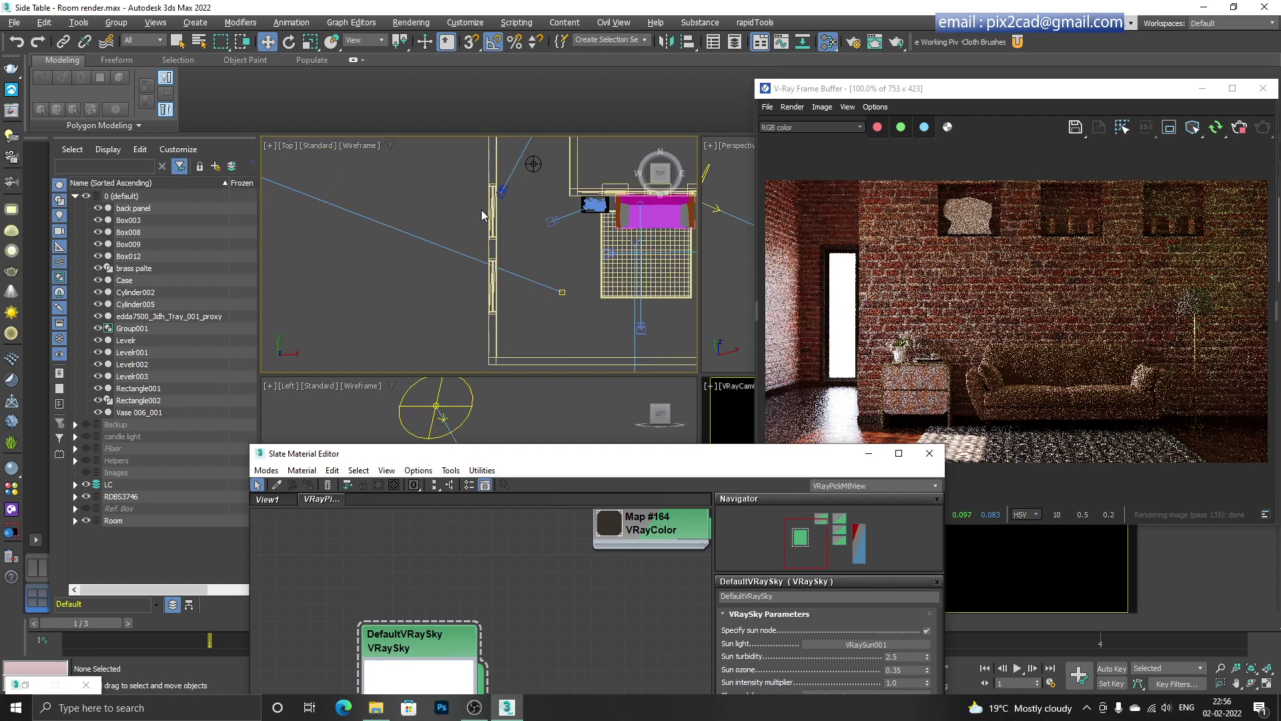
{"action": "scroll", "coordinate": [494, 214], "scroll_direction": "down", "scroll_amount": 4}
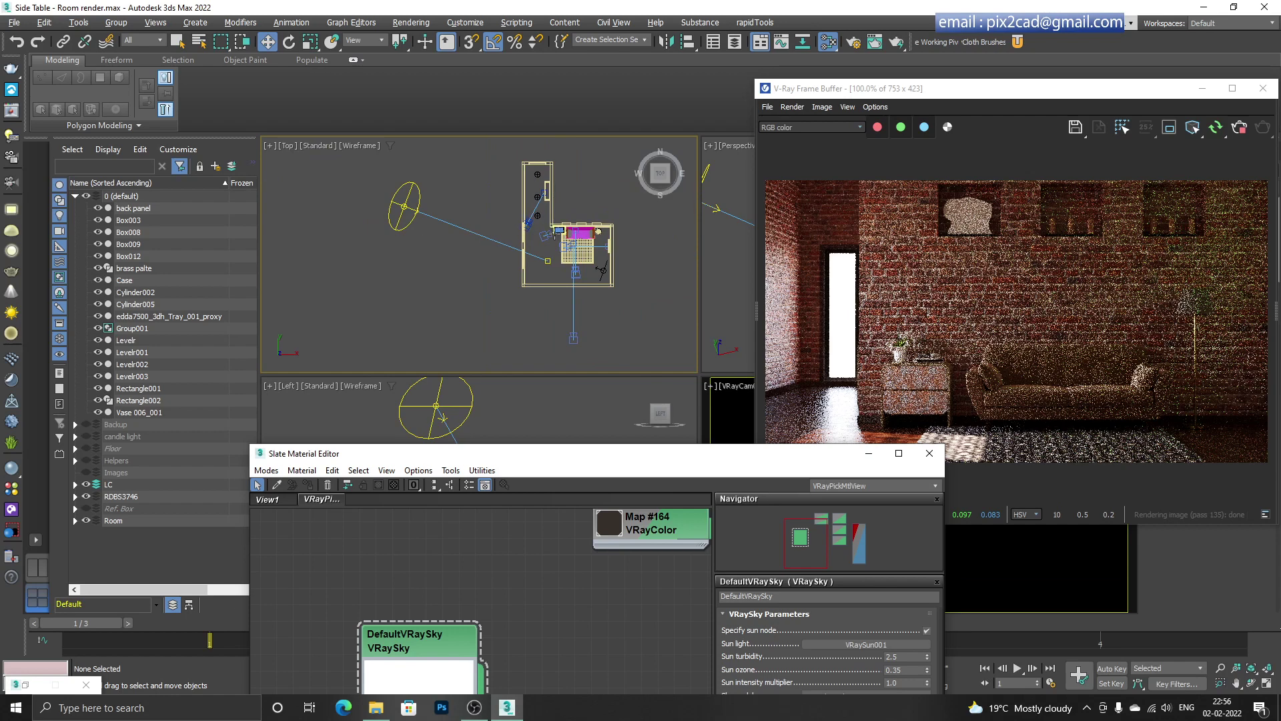
{"action": "scroll", "coordinate": [562, 274], "scroll_direction": "up", "scroll_amount": 2}
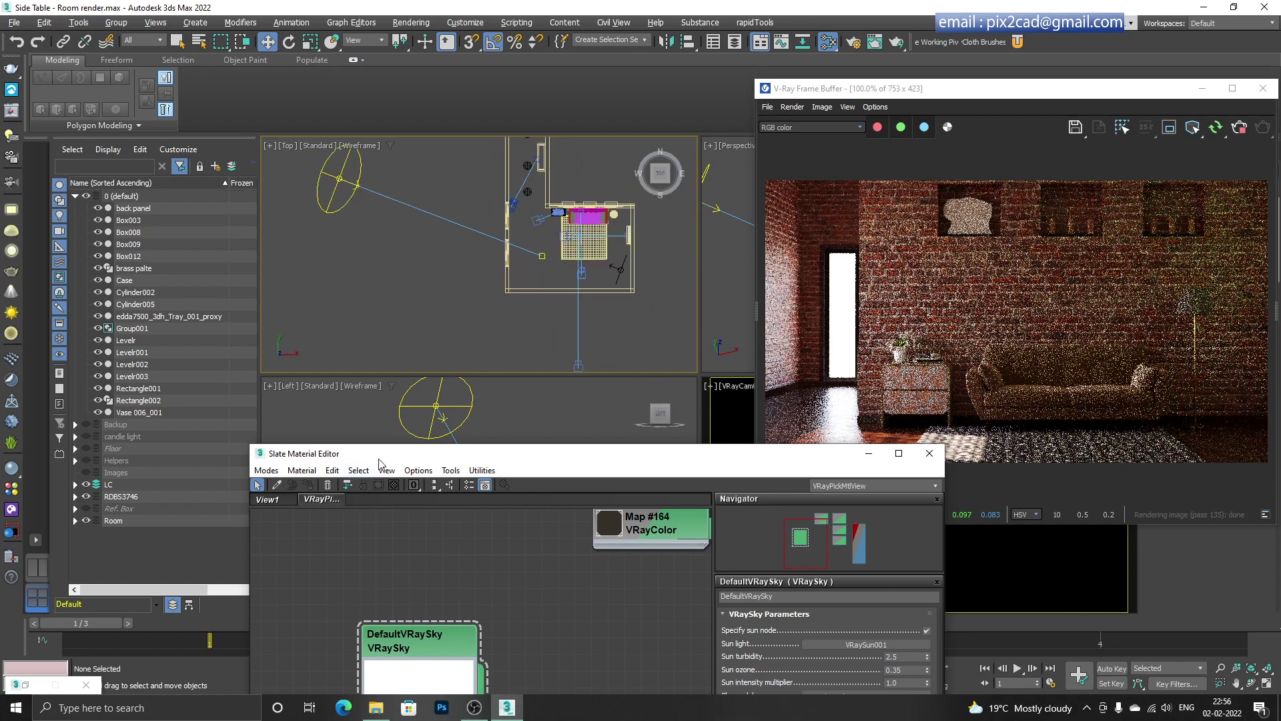
{"action": "left_click_drag", "start_coordinate": [375, 457], "coordinate": [354, 451]}
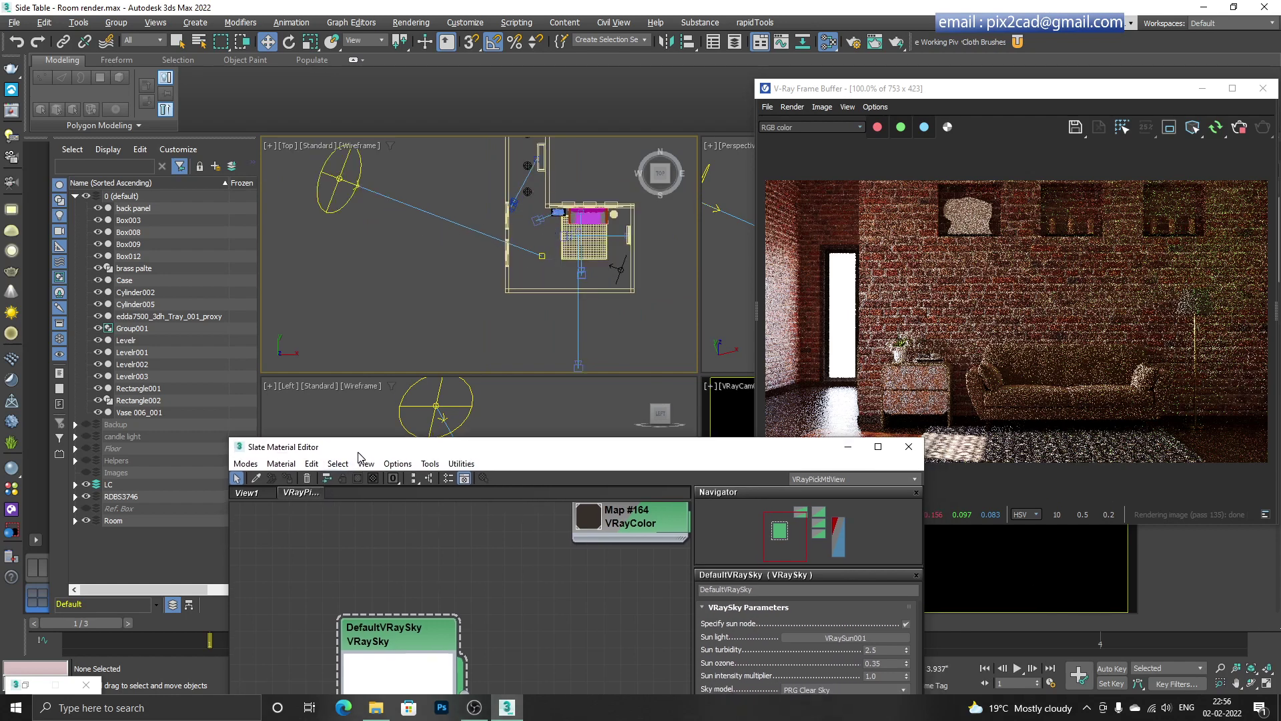
- Create a V-Ray dome light in the Top viewport, outside the room and just below the sun
{"action": "left_click", "coordinate": [8, 240]}
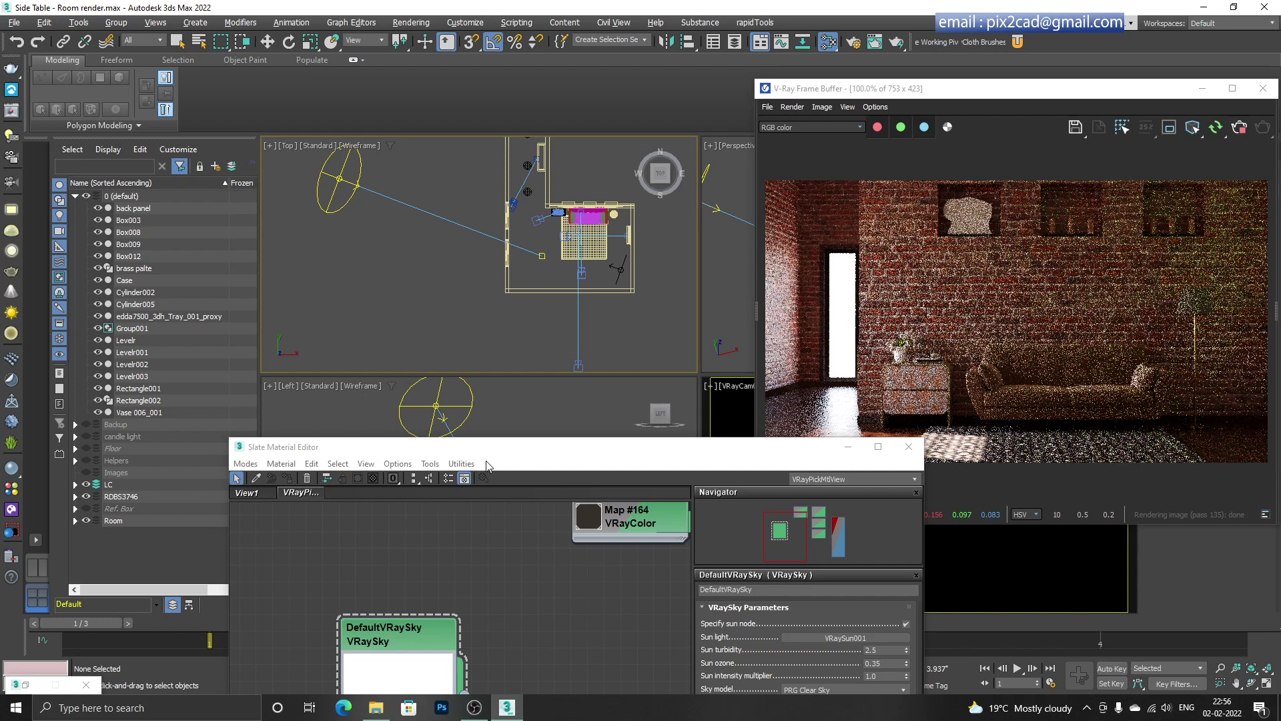
{"action": "left_click_drag", "start_coordinate": [492, 454], "coordinate": [408, 279]}
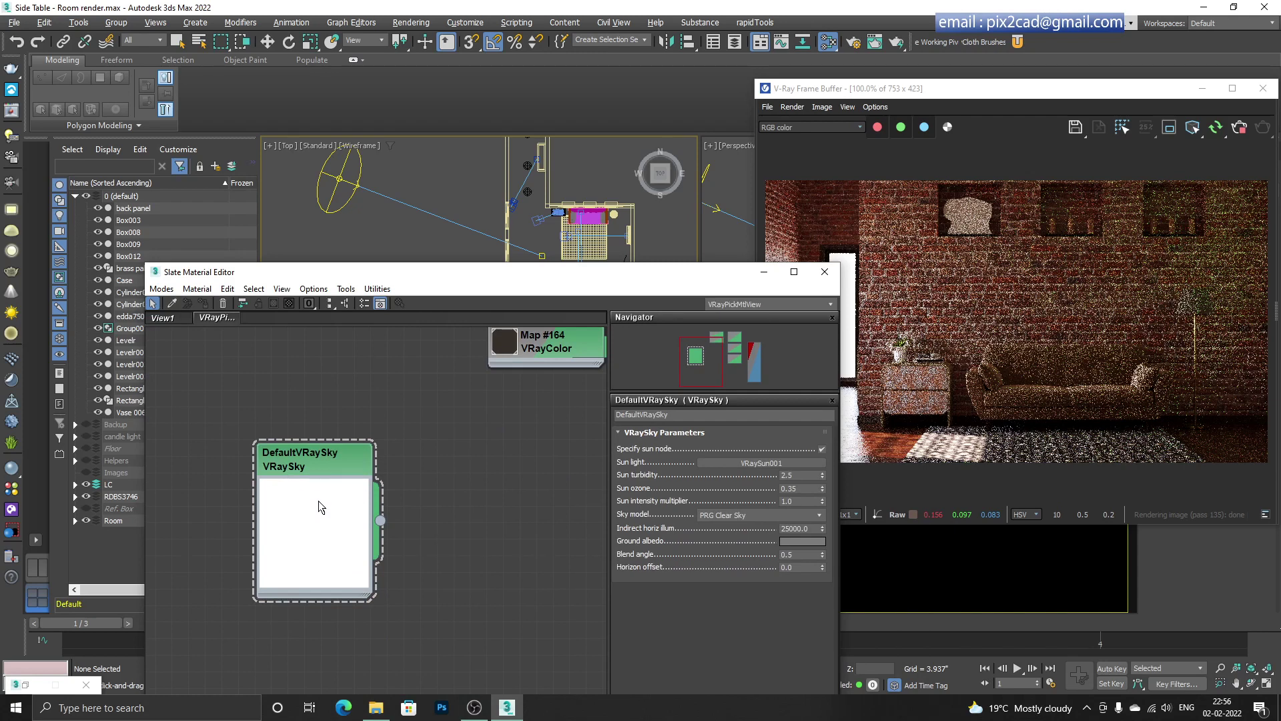
{"action": "left_click_drag", "start_coordinate": [615, 284], "coordinate": [494, 513]}
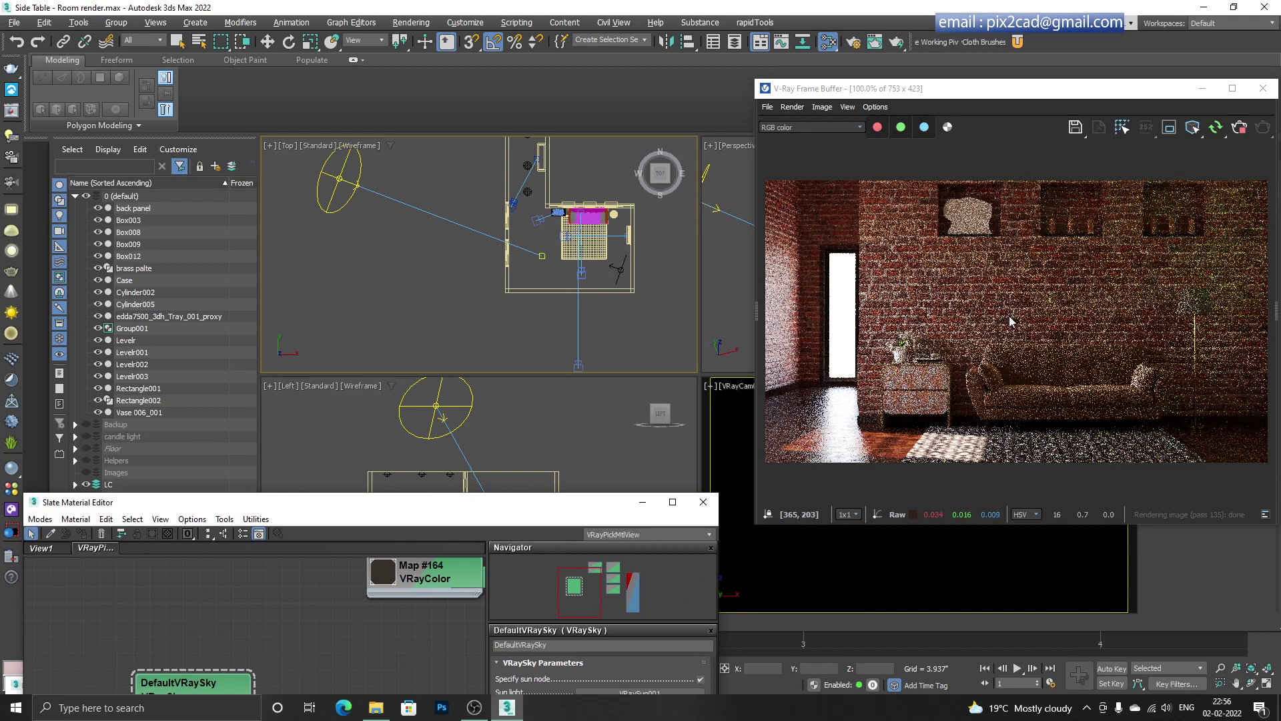
{"action": "left_click", "coordinate": [10, 232]}
{"action": "left_click", "coordinate": [359, 251]}
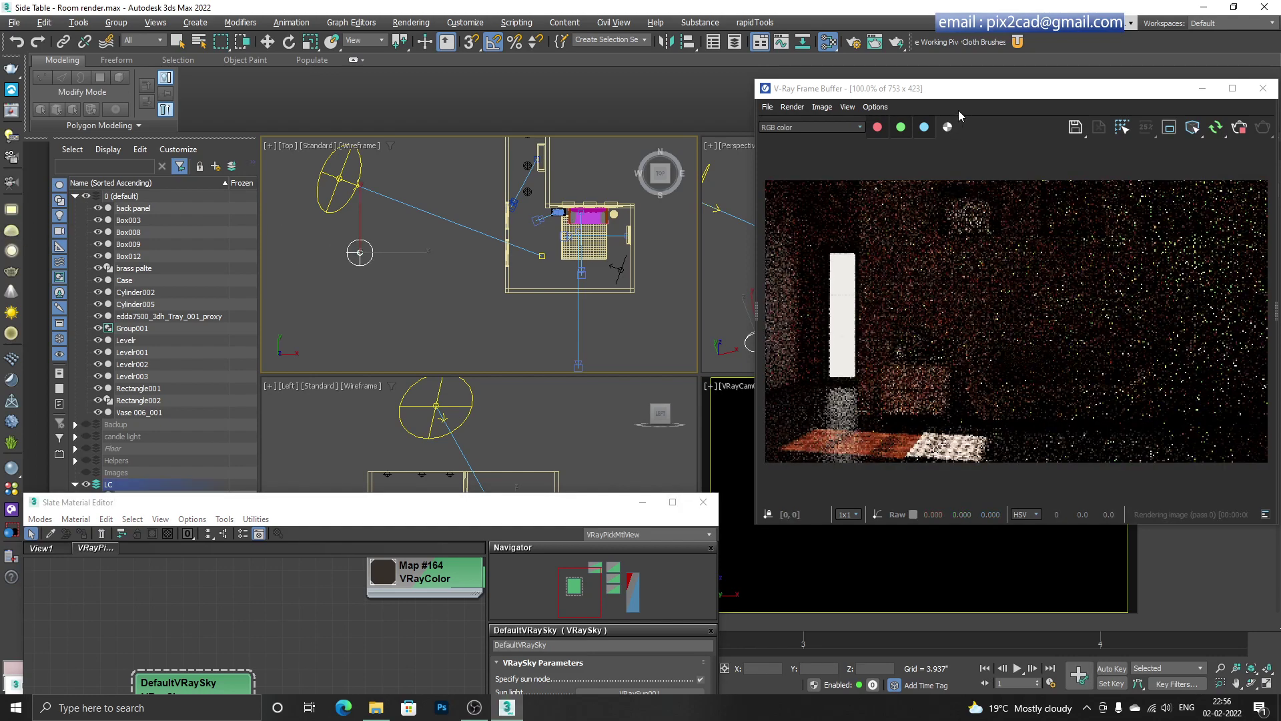
- Move the render window clear of the command panel and open the dome light's parameters for modification
{"action": "left_click_drag", "start_coordinate": [1048, 89], "coordinate": [706, 372]}
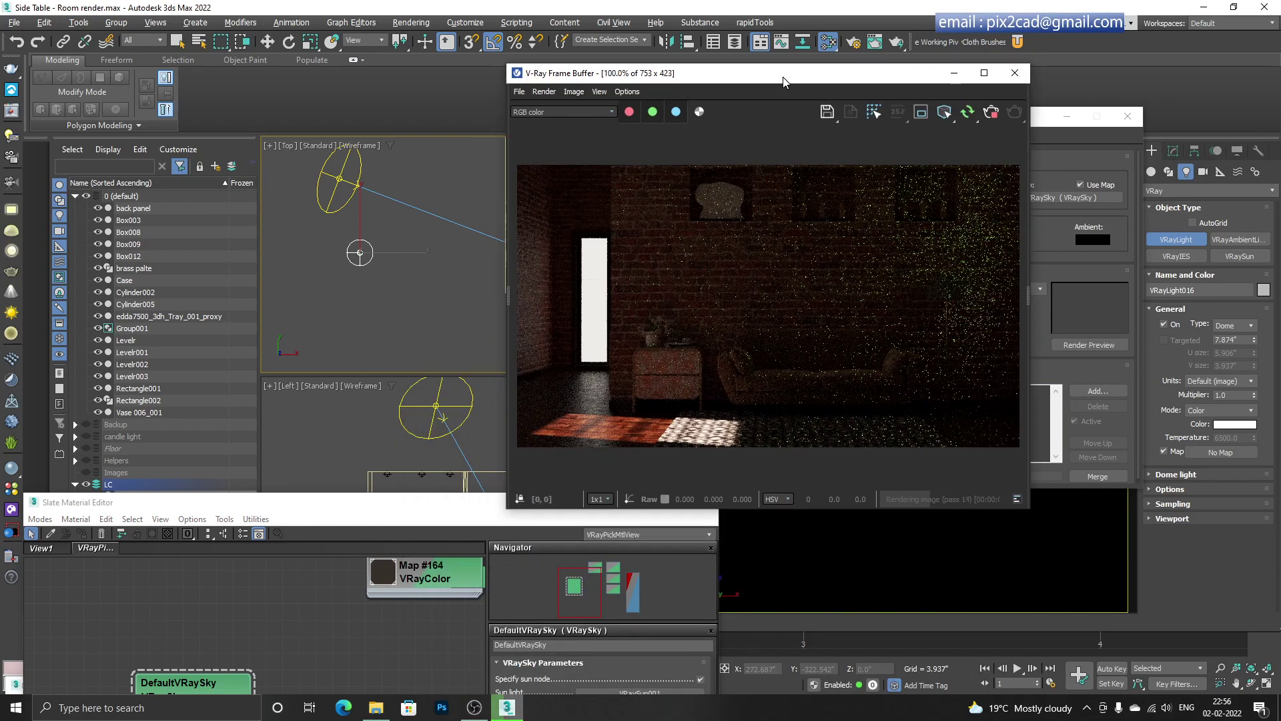
{"action": "left_click", "coordinate": [1170, 475]}
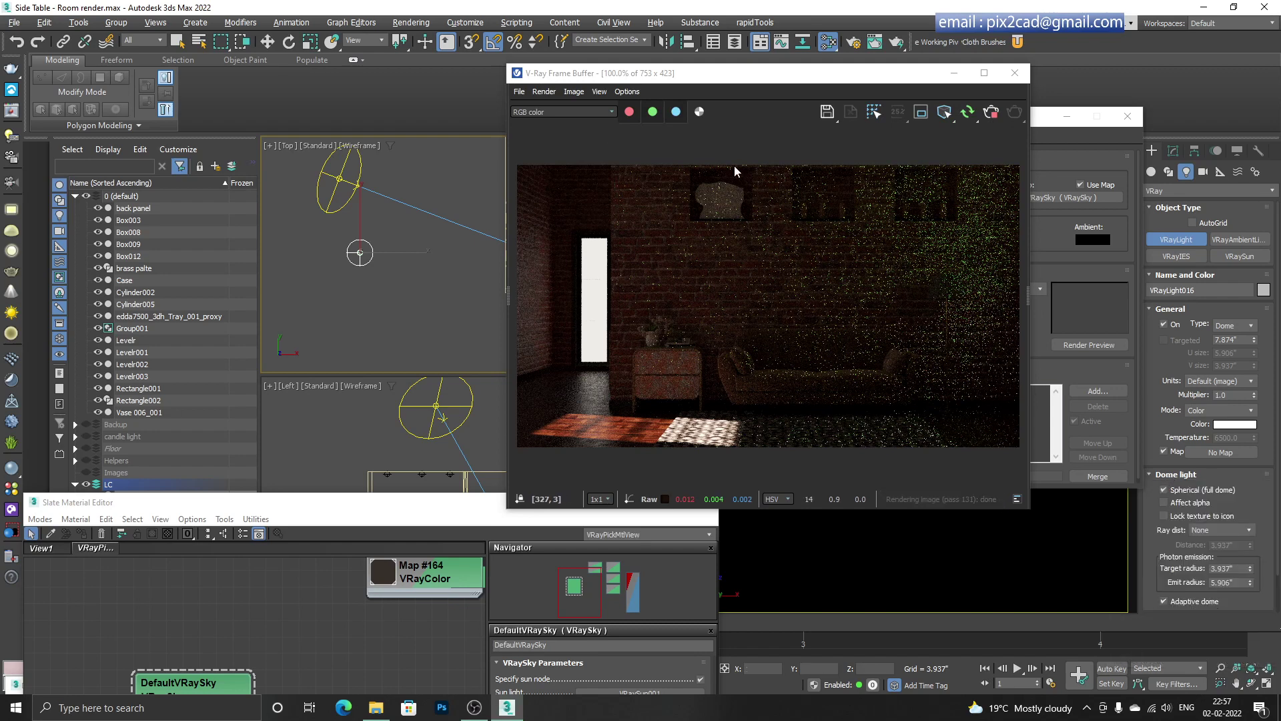
{"action": "left_click_drag", "start_coordinate": [750, 73], "coordinate": [752, 217]}
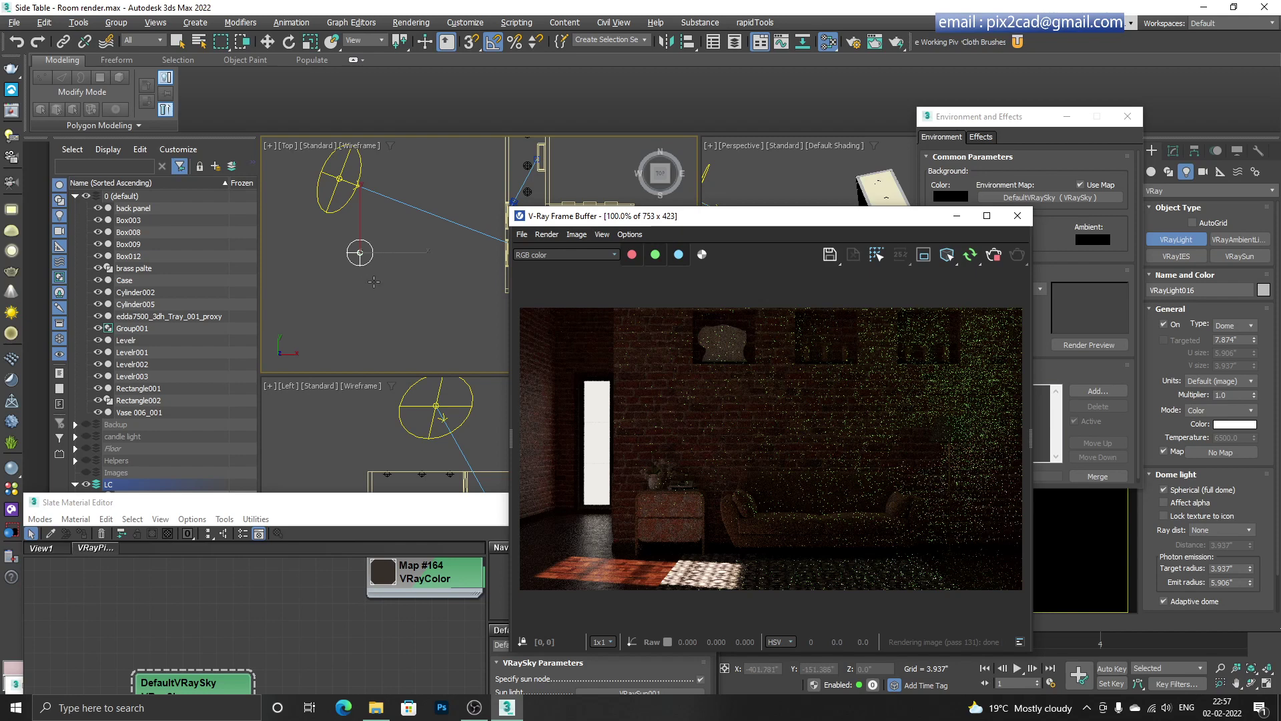
{"action": "left_click_drag", "start_coordinate": [291, 511], "coordinate": [255, 346]}
{"action": "left_click", "coordinate": [1172, 151]}
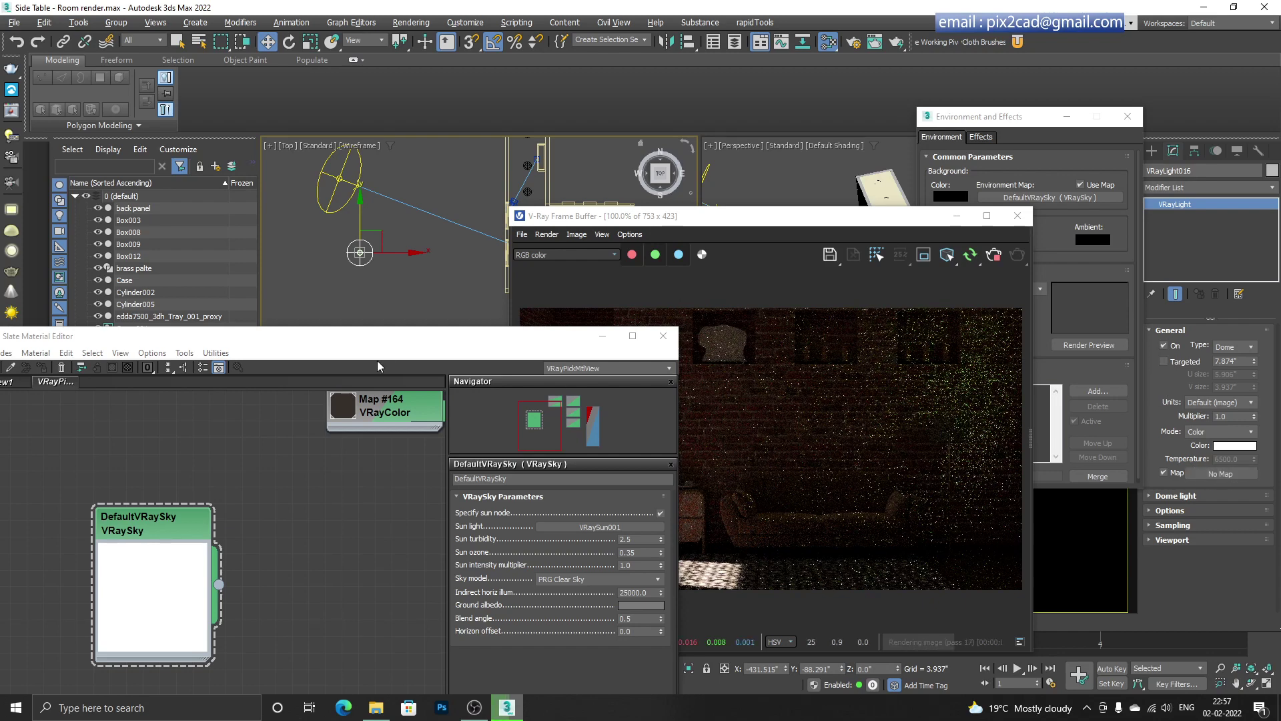
- Assign the DefaultVRaySky map to the dome light's texture slot as an instance
{"action": "left_click_drag", "start_coordinate": [384, 347], "coordinate": [430, 141]}
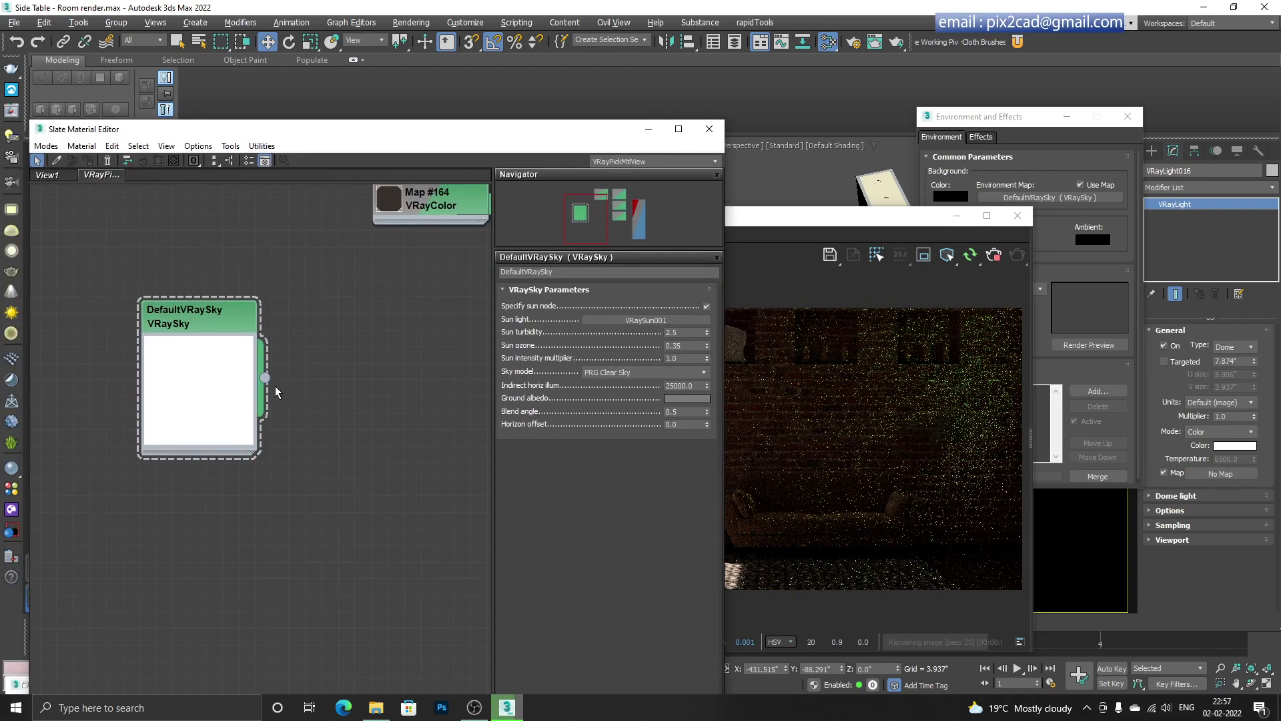
{"action": "left_click_drag", "start_coordinate": [265, 379], "coordinate": [1215, 475]}
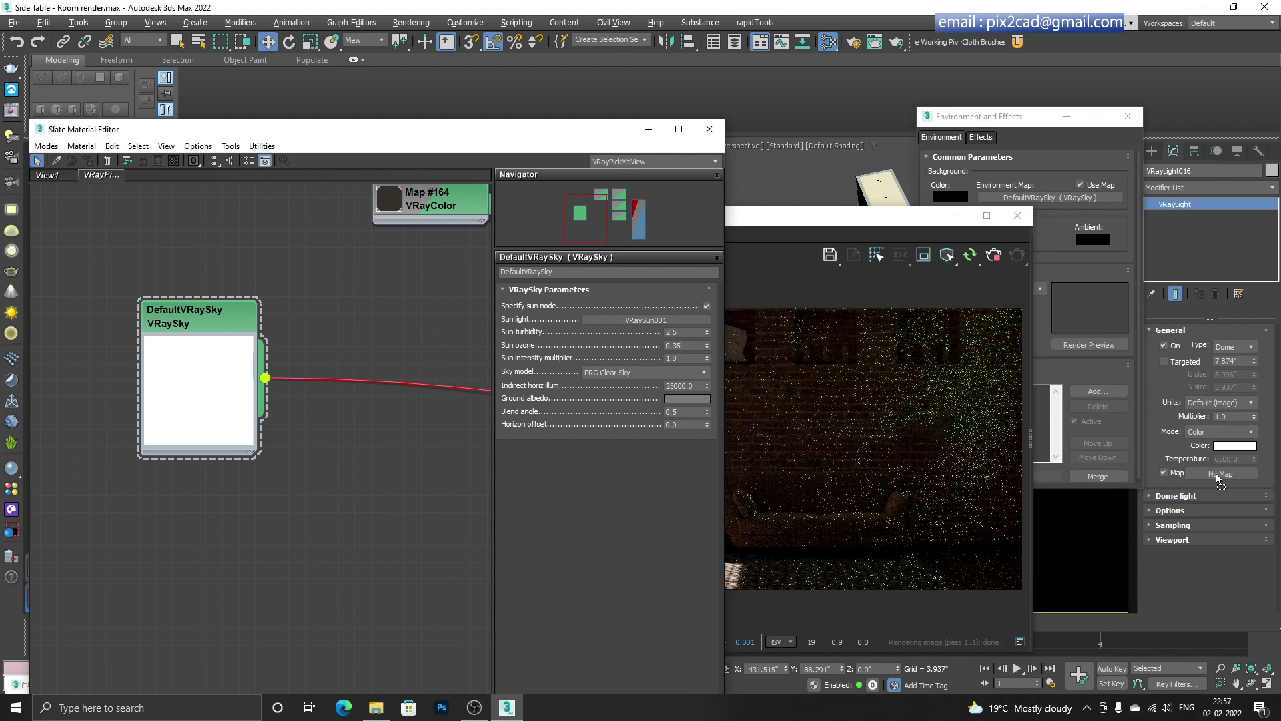
{"action": "left_click_drag", "start_coordinate": [1218, 480], "coordinate": [1220, 474]}
{"action": "left_click", "coordinate": [609, 396]}
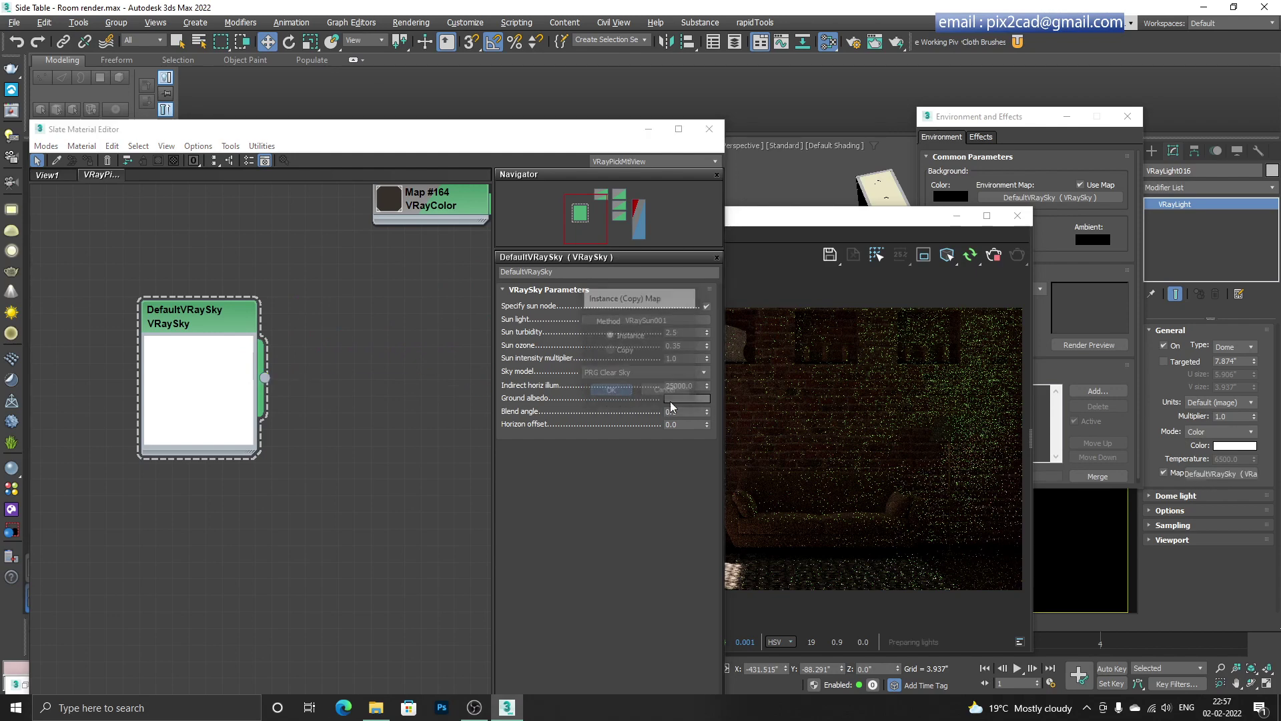
- Arrange the render window beside the material editor, move the VRaySky node higher in its view, and keep its parameters visible
{"action": "left_click_drag", "start_coordinate": [832, 223], "coordinate": [1014, 118]}
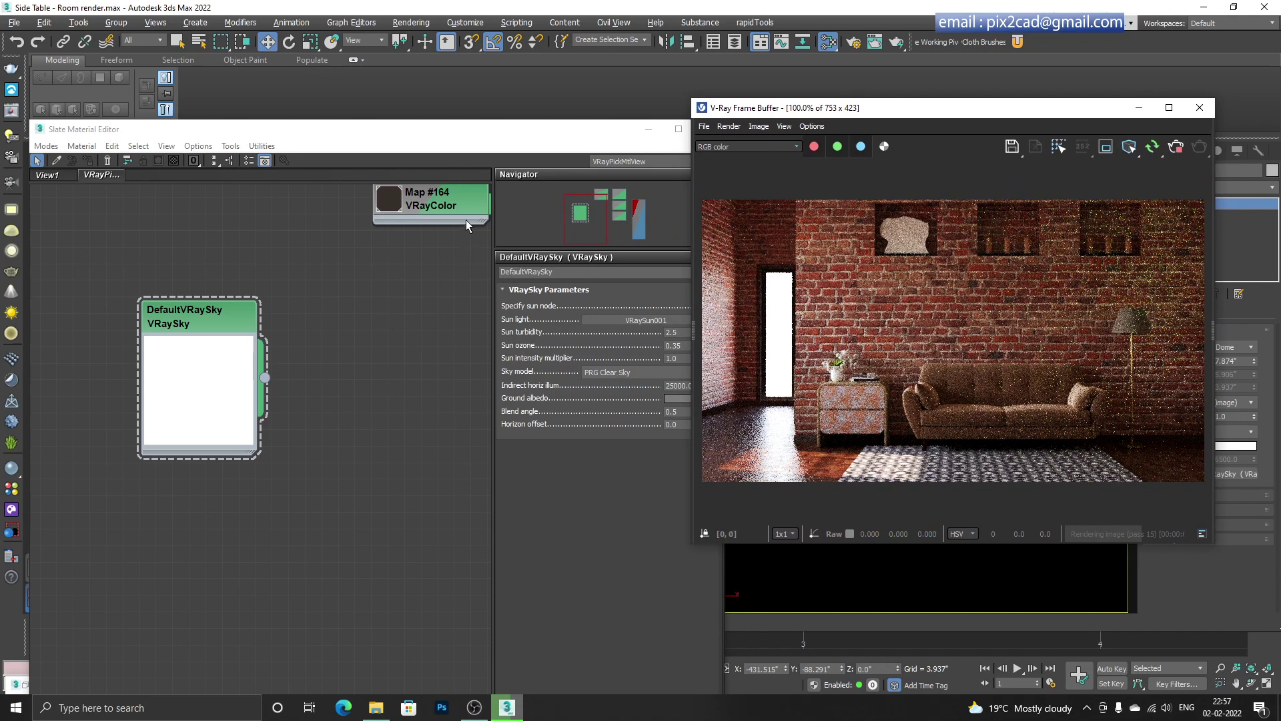
{"action": "left_click_drag", "start_coordinate": [487, 133], "coordinate": [541, 466]}
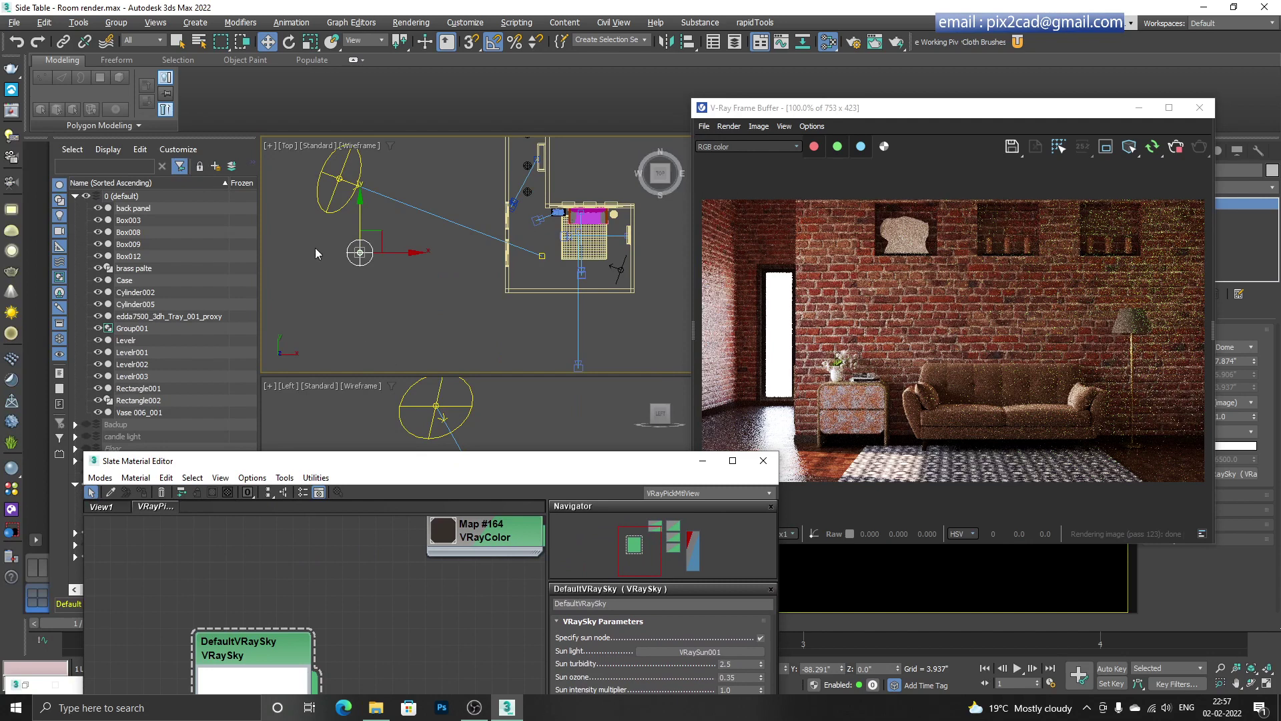
{"action": "left_click_drag", "start_coordinate": [264, 661], "coordinate": [274, 578]}
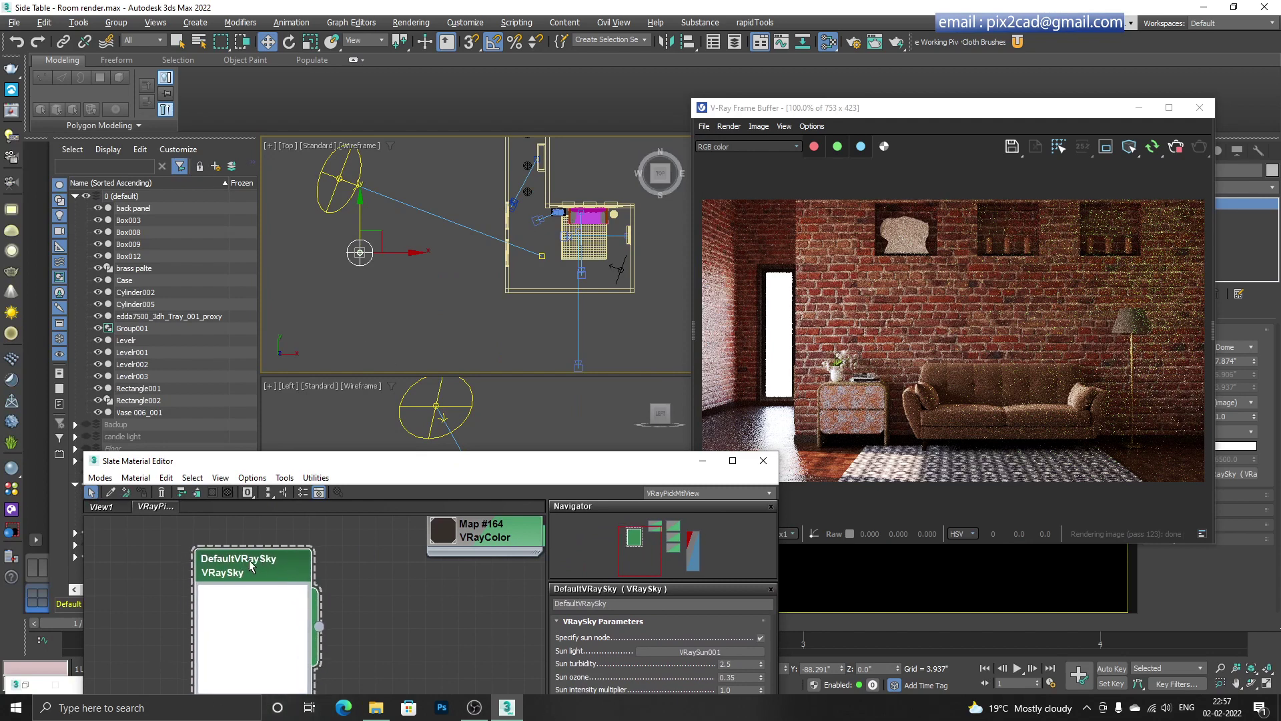
{"action": "left_click_drag", "start_coordinate": [319, 631], "coordinate": [404, 626]}
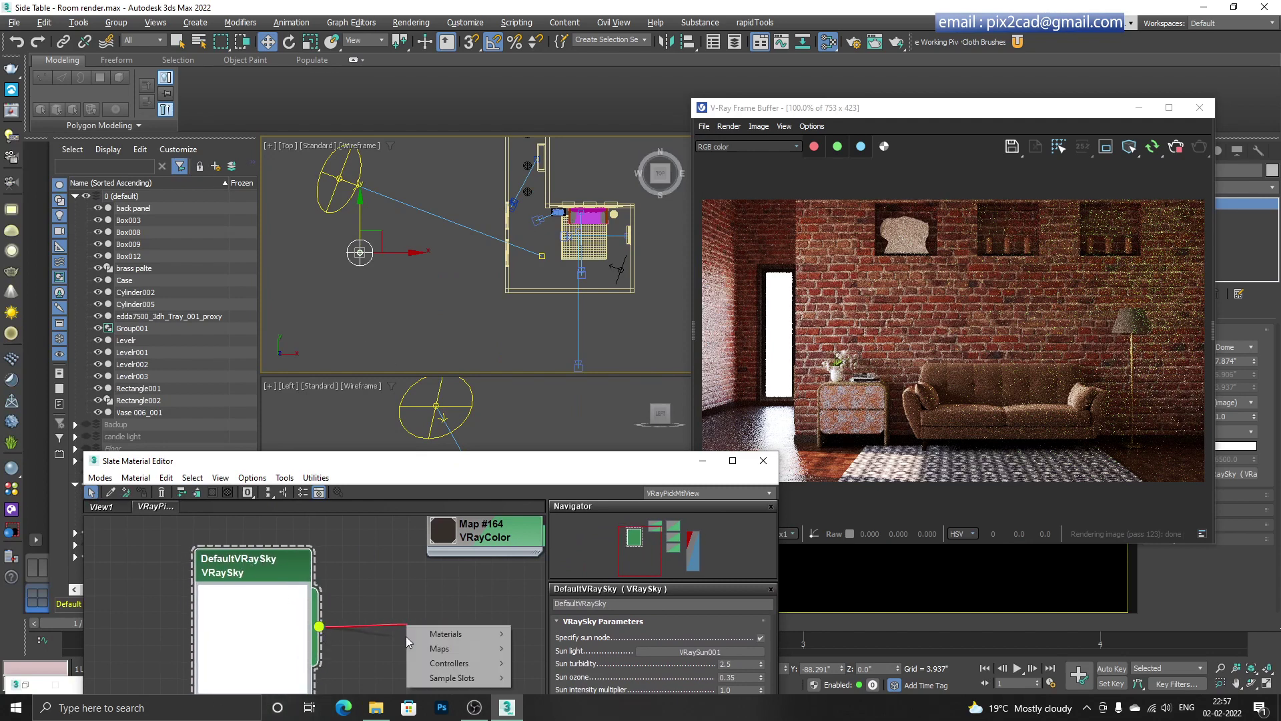
{"action": "left_click", "coordinate": [409, 595]}
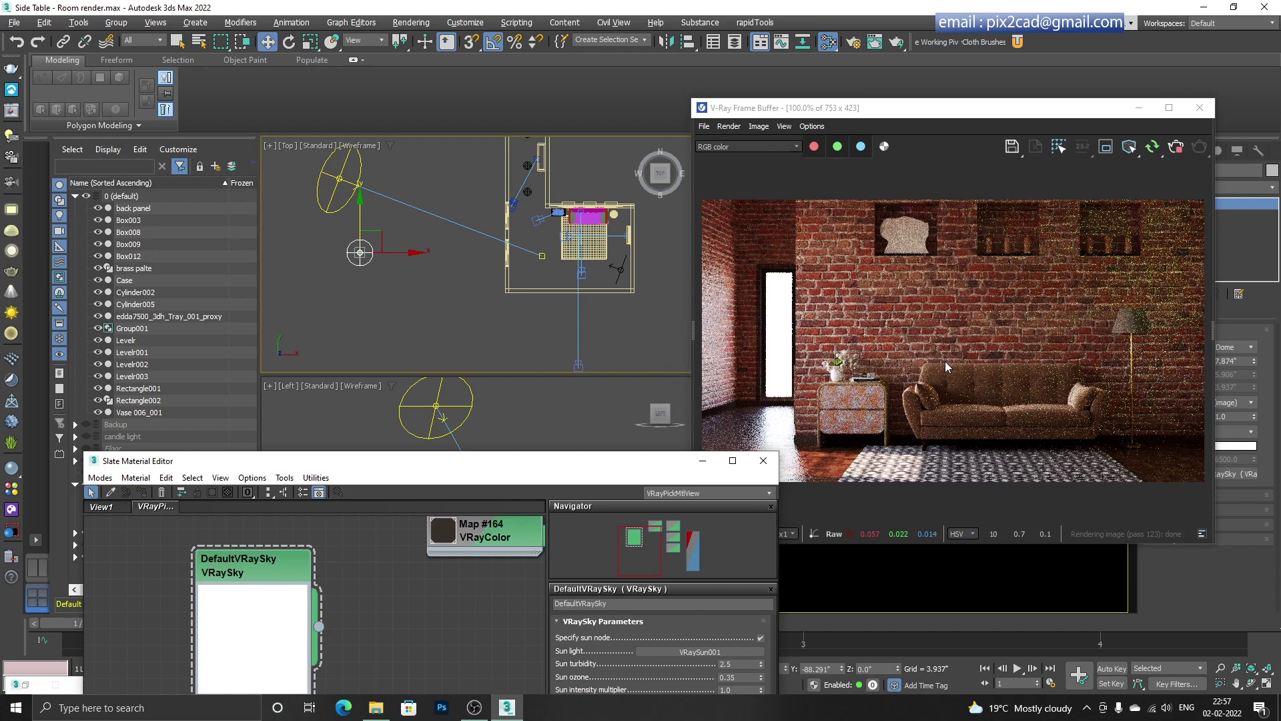
{"action": "left_click_drag", "start_coordinate": [362, 470], "coordinate": [311, 323]}
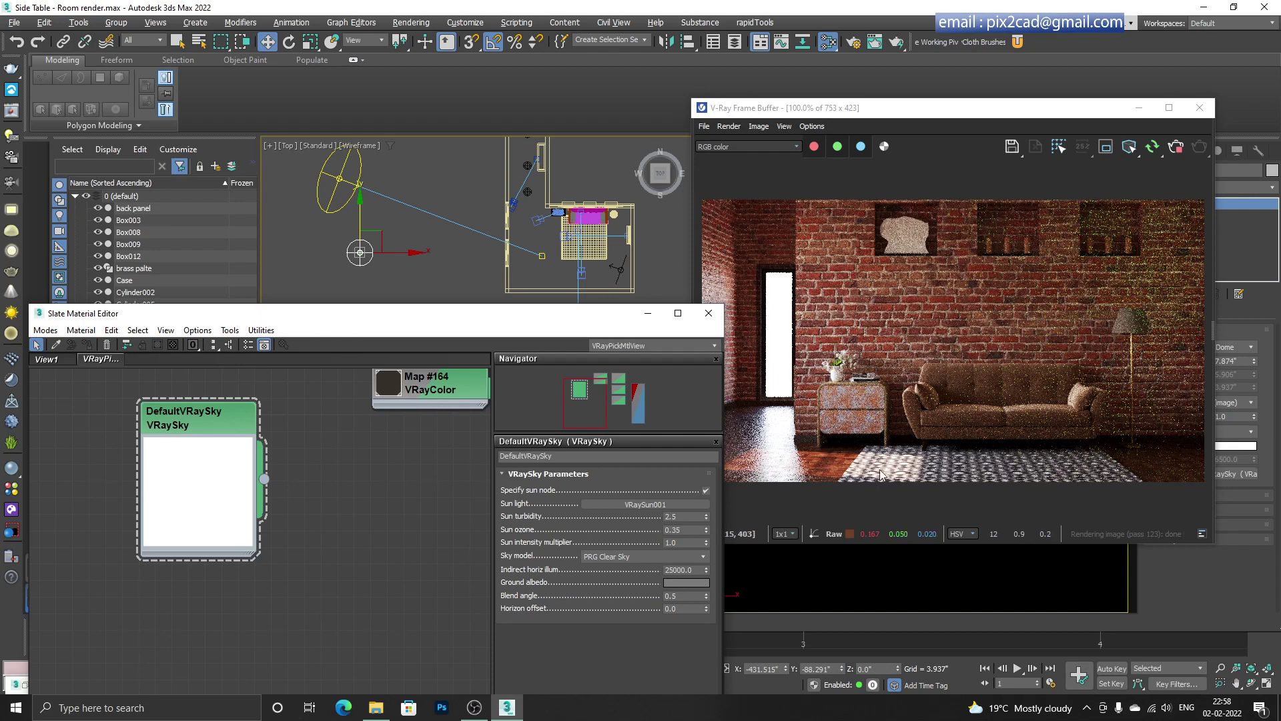
- Set the VRaySky map's sun intensity multiplier to 5 to test it with the dome light
{"action": "double_click", "coordinate": [690, 543]}
{"action": "type", "text": "5"}
{"action": "key", "text": "Return"}
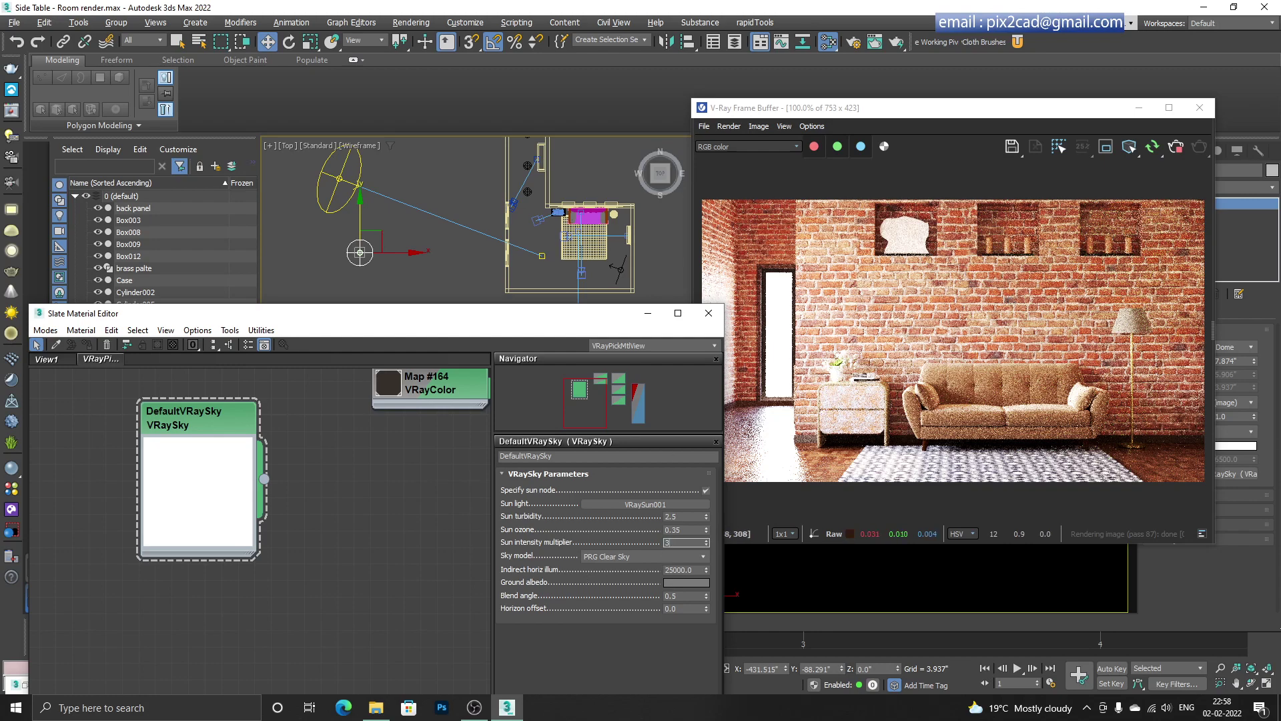
- Set the VRaySky map's sun intensity multiplier to 3.5 and inspect the render around the side table and sofa
{"action": "key", "text": "Return"}
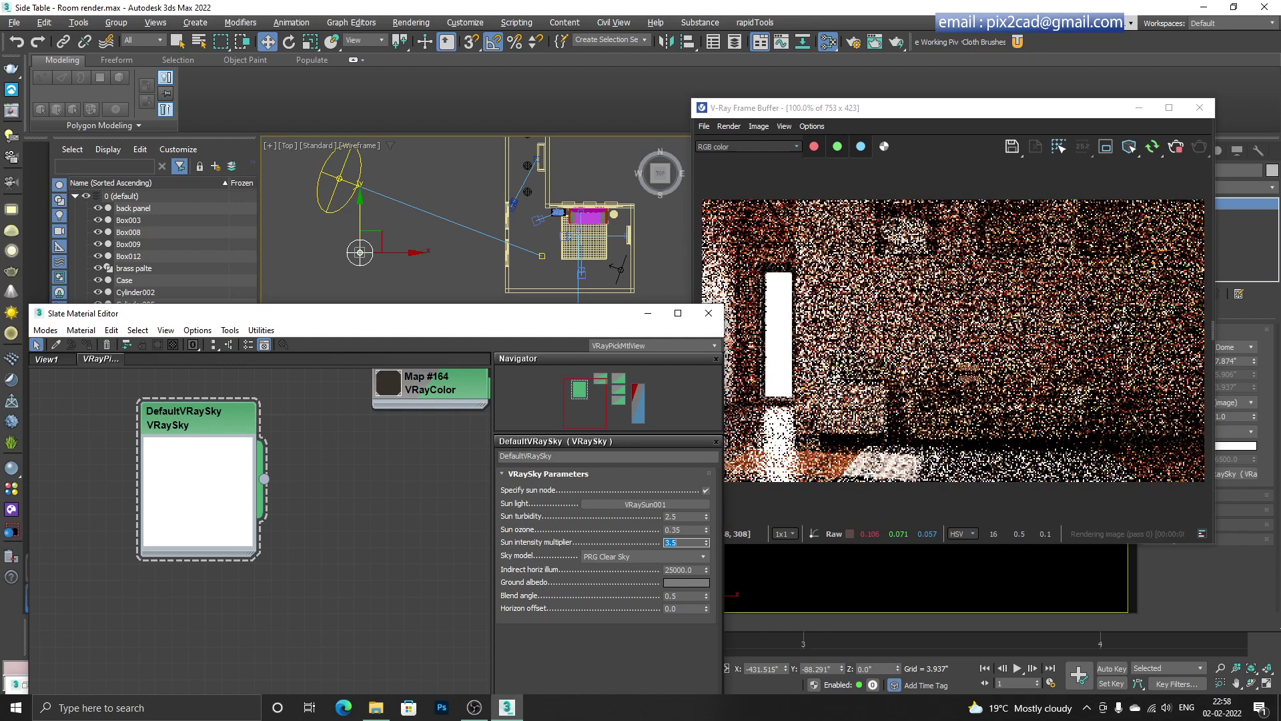
{"action": "left_click_drag", "start_coordinate": [1015, 114], "coordinate": [1022, 78]}
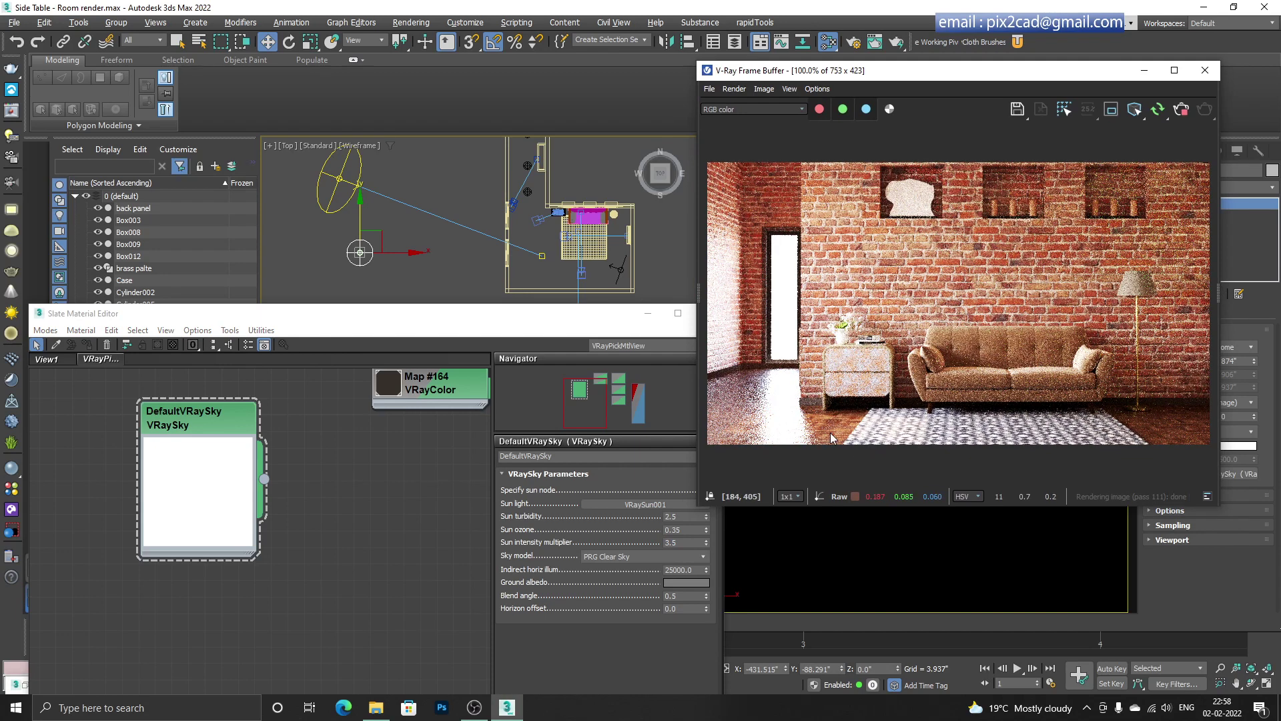
{"action": "scroll", "coordinate": [853, 435], "scroll_direction": "up", "scroll_amount": 1}
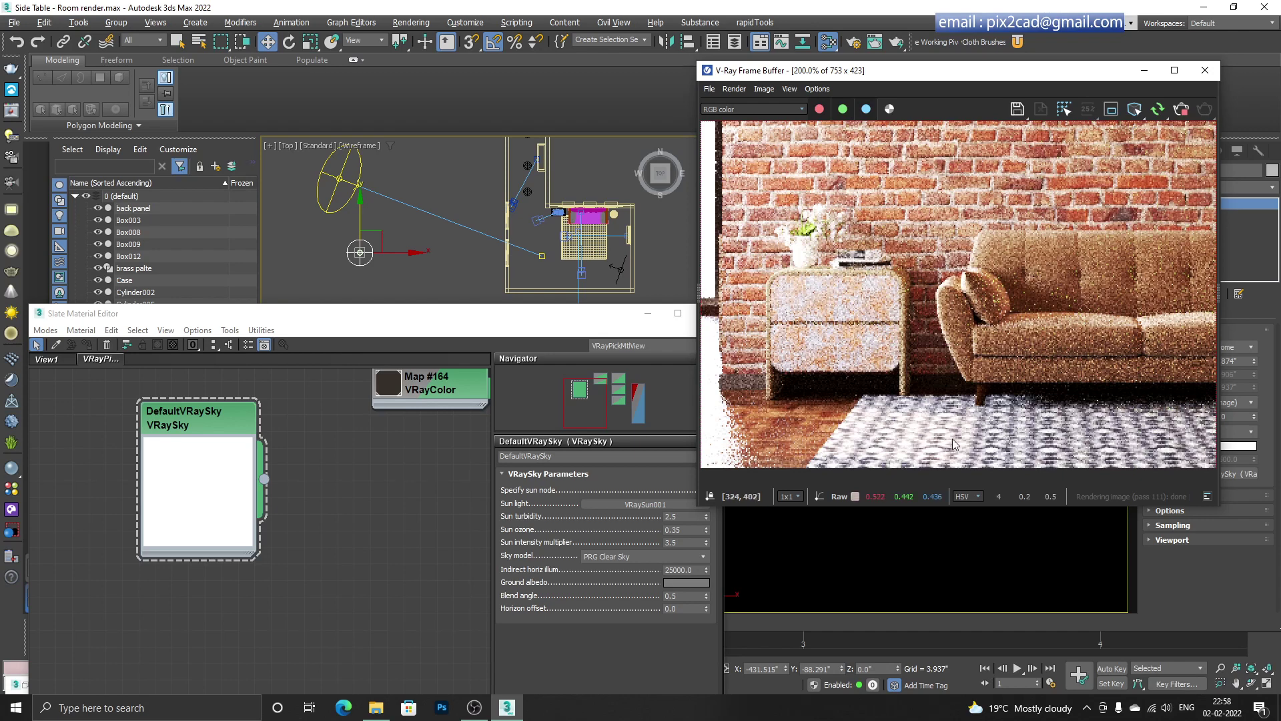
{"action": "scroll", "coordinate": [962, 435], "scroll_direction": "down", "scroll_amount": 1}
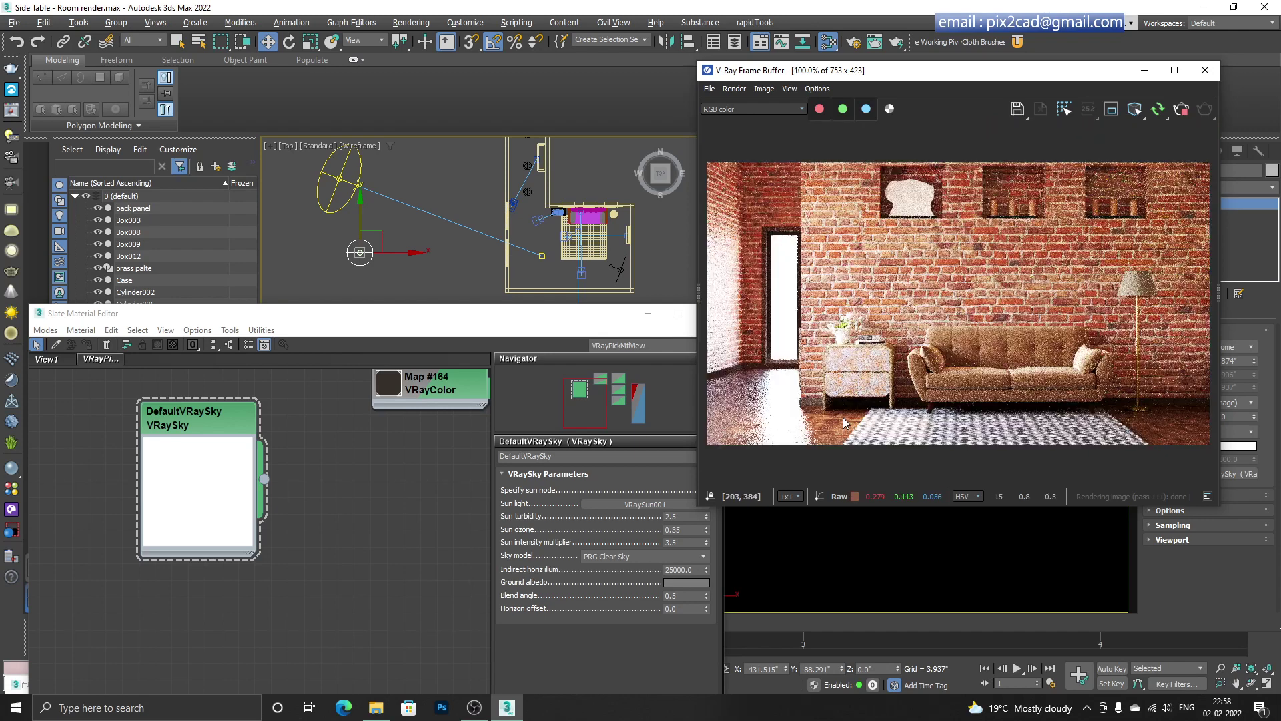
{"action": "left_click", "coordinate": [561, 323]}
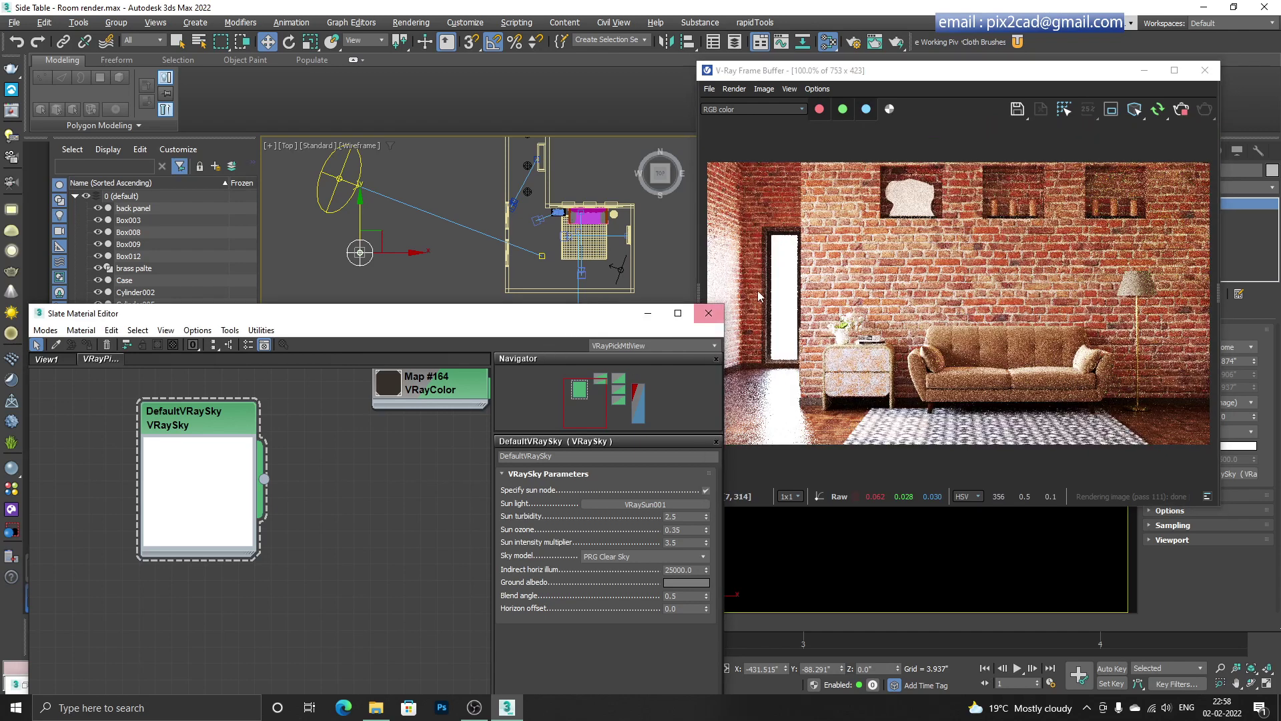
- Close the material editor, stop the interactive render, and close the Environment and Effects and frame buffer windows
{"action": "left_click", "coordinate": [708, 313]}
{"action": "left_click_drag", "start_coordinate": [969, 78], "coordinate": [769, 90]}
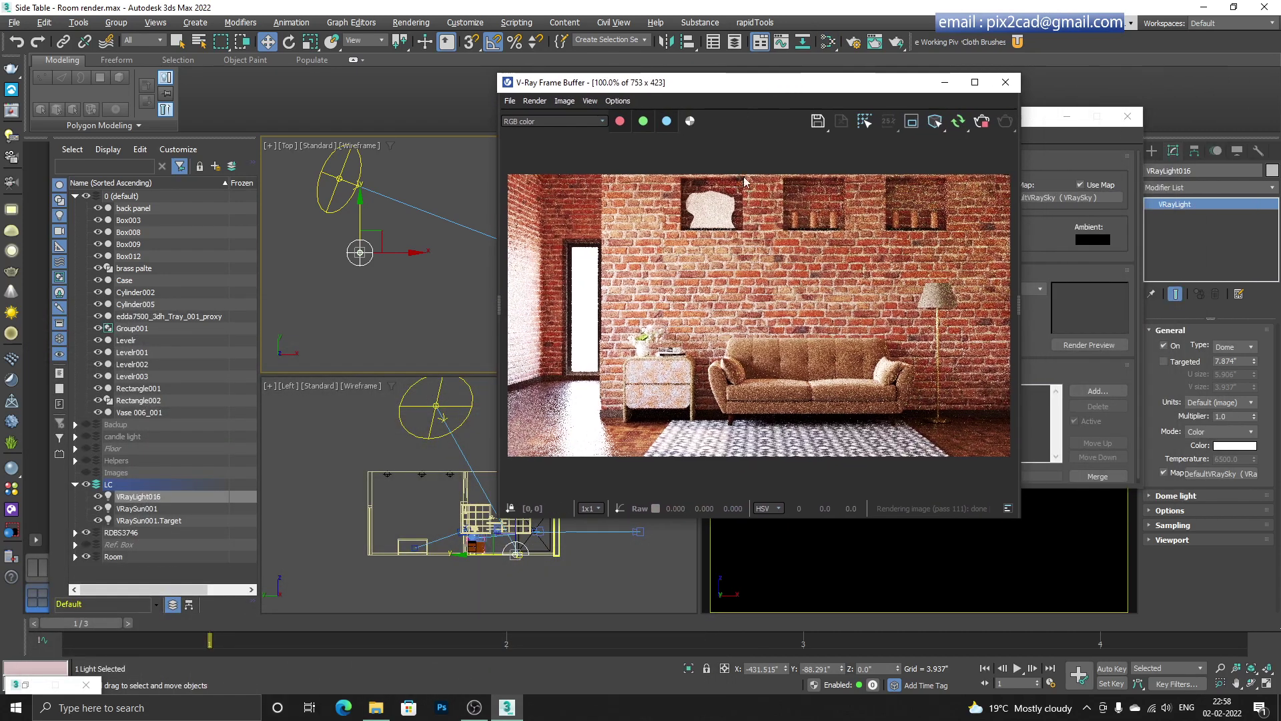
{"action": "left_click", "coordinate": [983, 127]}
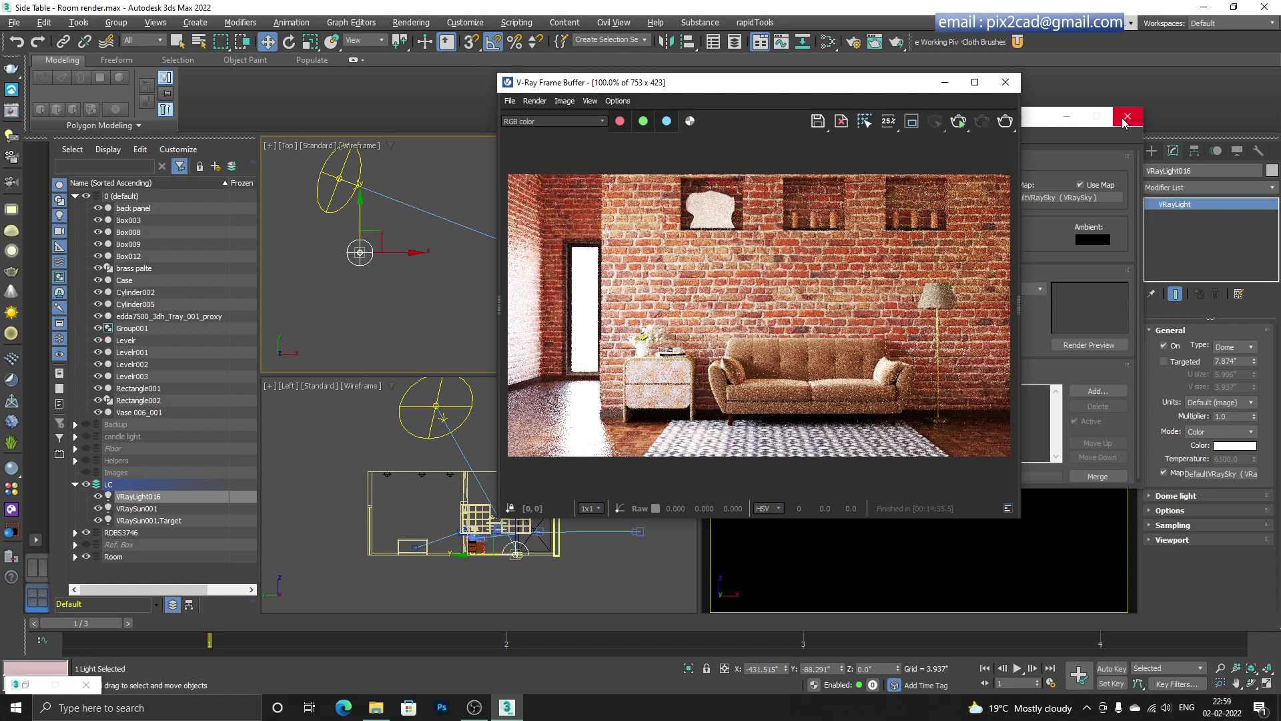
{"action": "left_click", "coordinate": [995, 84]}
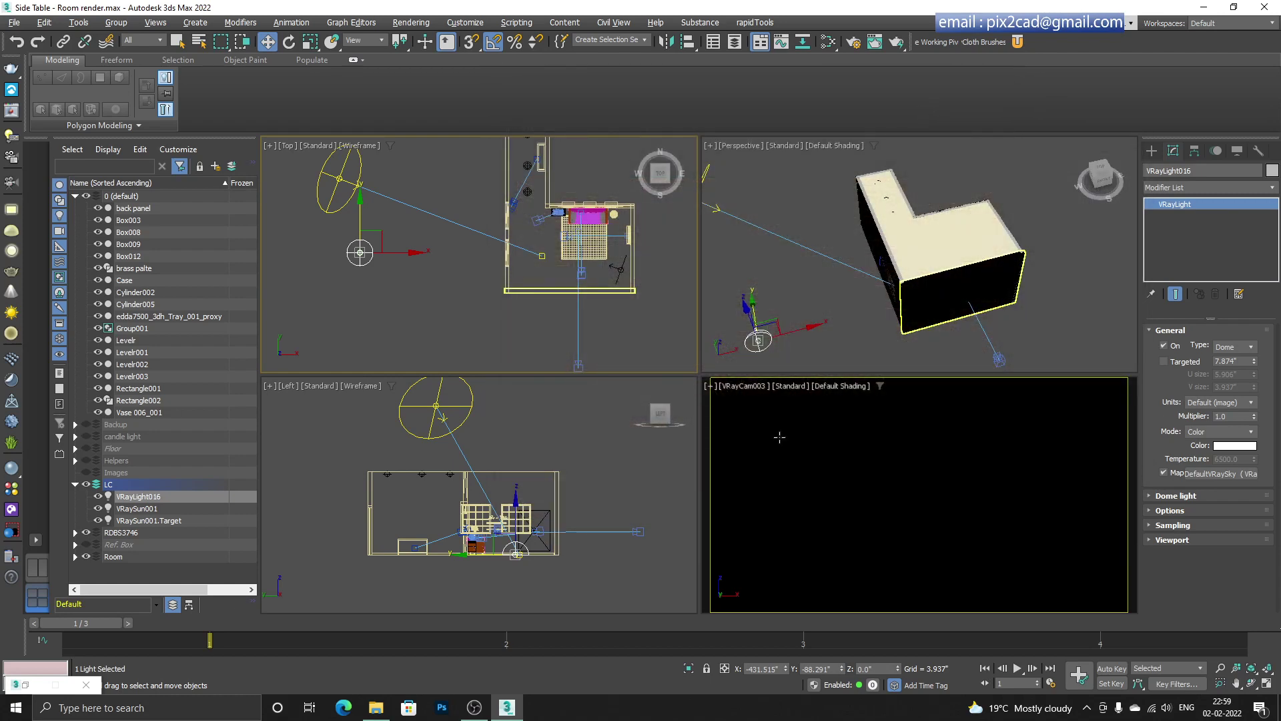
- Deselect the dome light and open the render setup
{"action": "left_click", "coordinate": [831, 320]}
{"action": "left_click", "coordinate": [831, 320]}
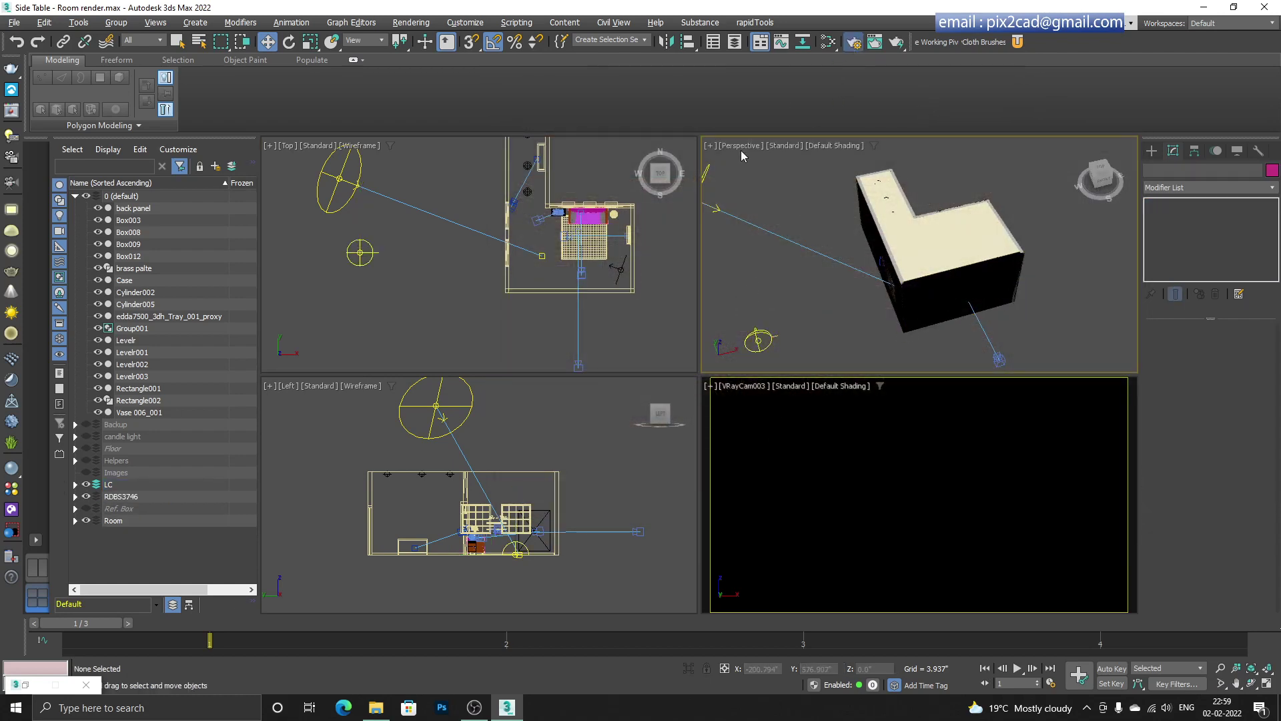
{"action": "key", "text": "F10"}
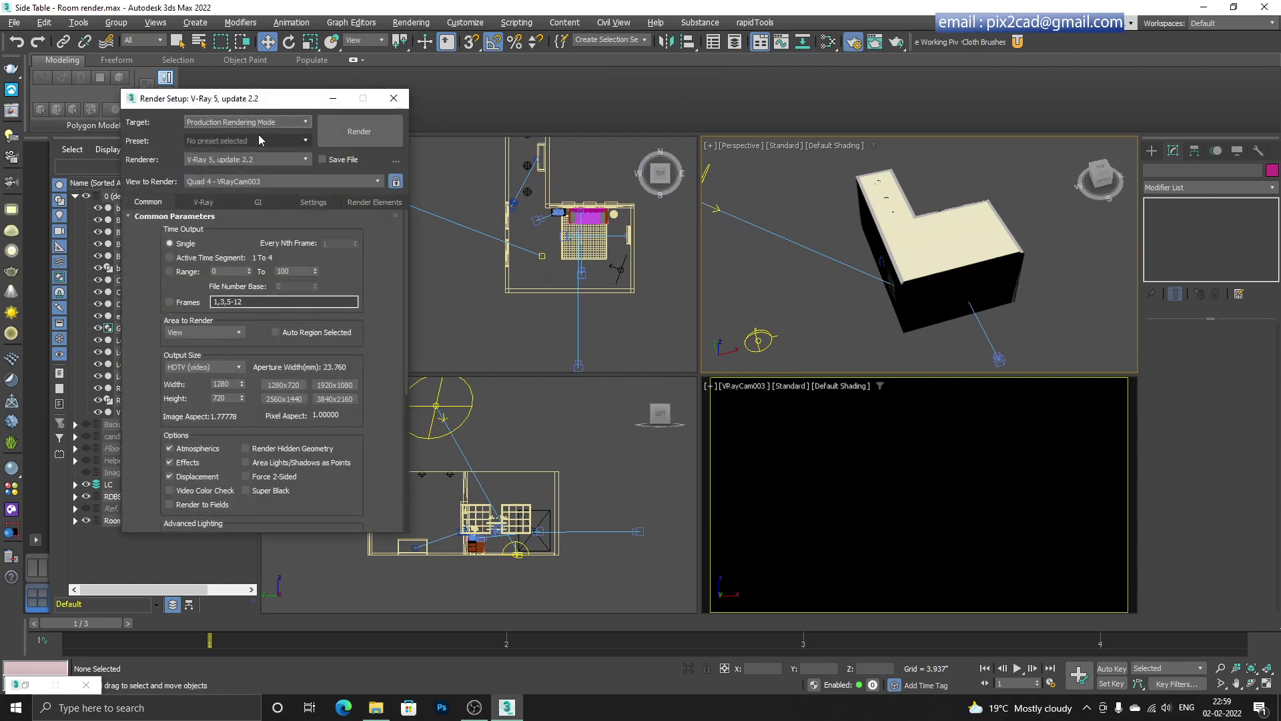
- Check the single-frame output size, bucket sampler and light cache subdivision settings, and start a production render from VRayCam003
{"action": "left_click", "coordinate": [711, 249]}
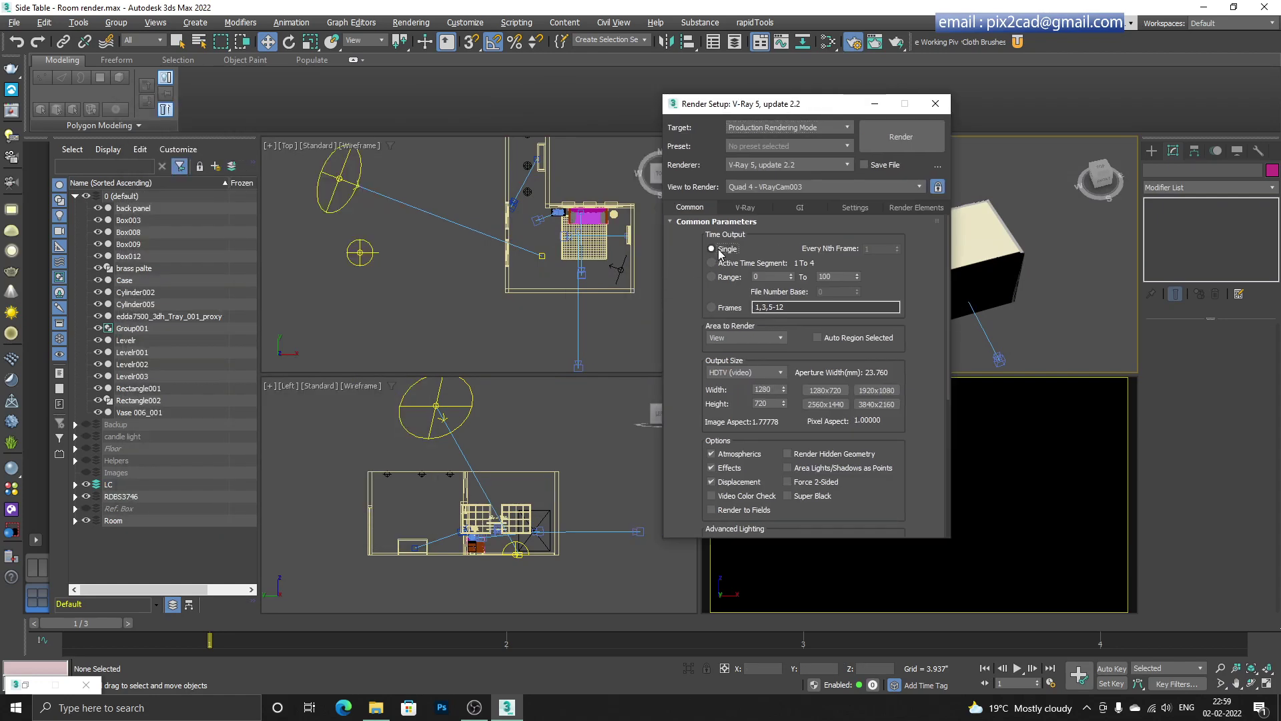
{"action": "left_click", "coordinate": [764, 390]}
{"action": "left_click", "coordinate": [738, 208]}
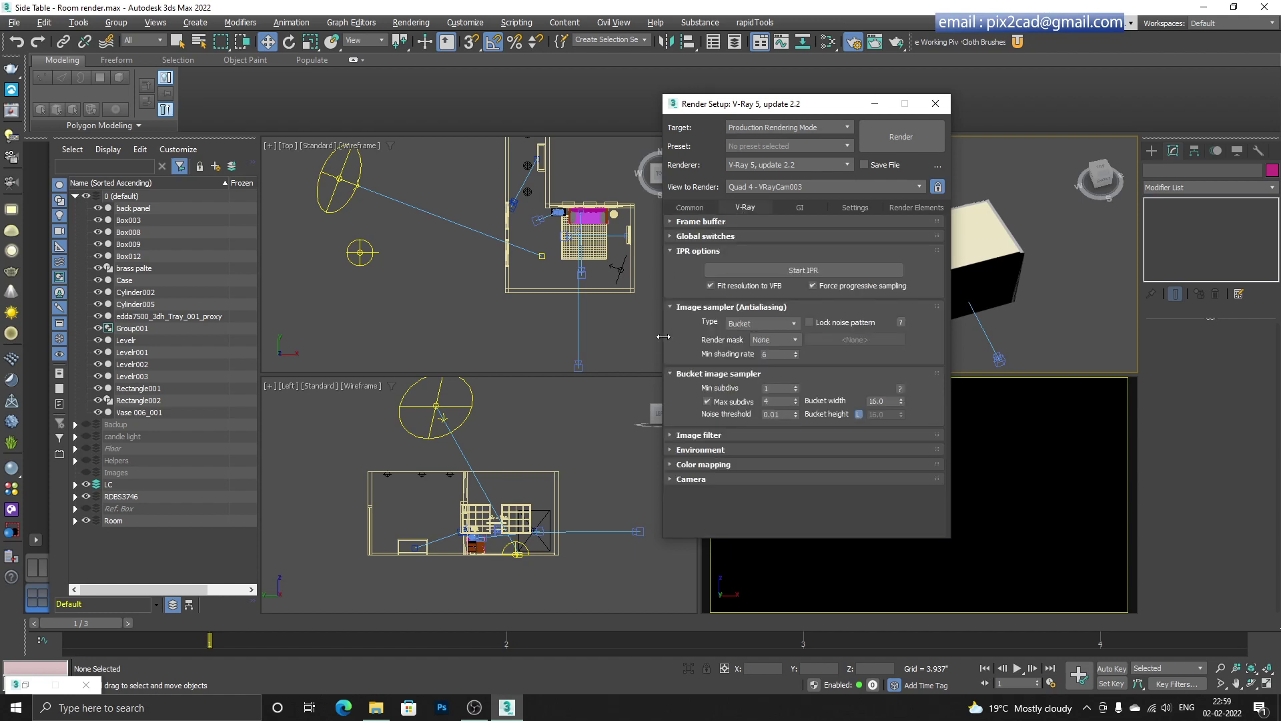
{"action": "left_click", "coordinate": [776, 399]}
{"action": "left_click", "coordinate": [801, 208]}
{"action": "left_click", "coordinate": [738, 289]}
{"action": "left_click", "coordinate": [766, 319]}
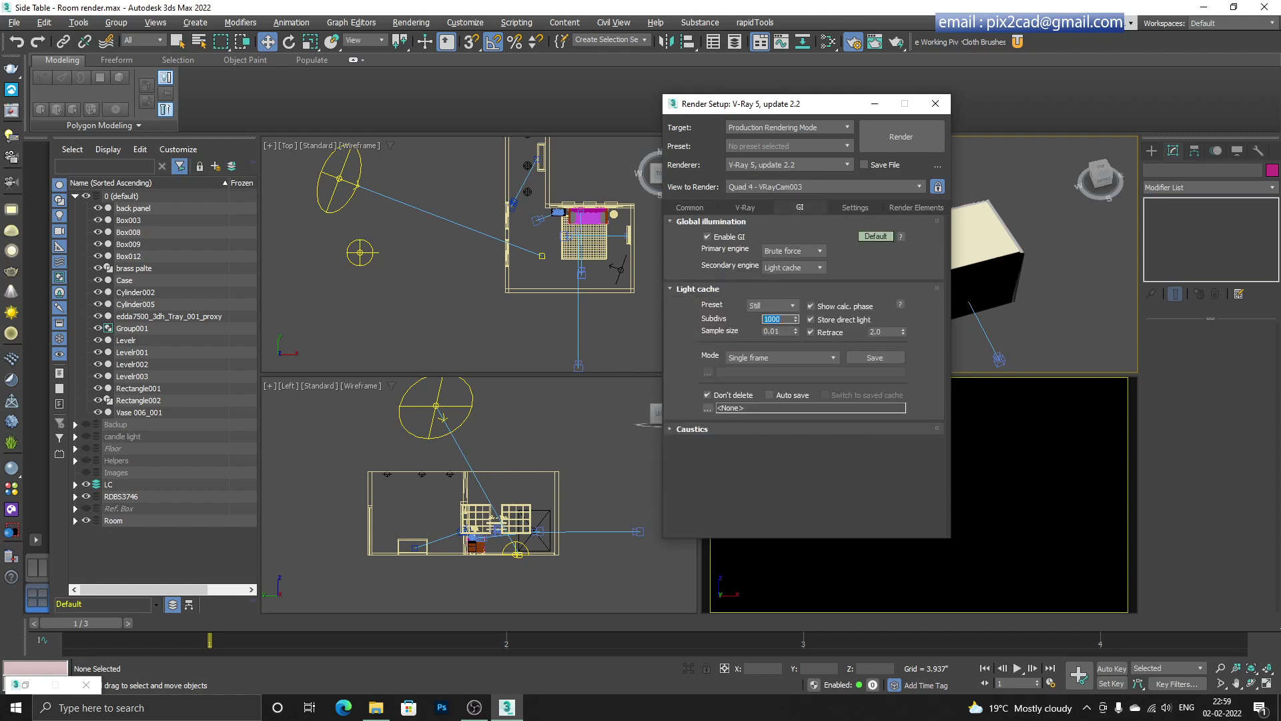
{"action": "left_click", "coordinate": [690, 208]}
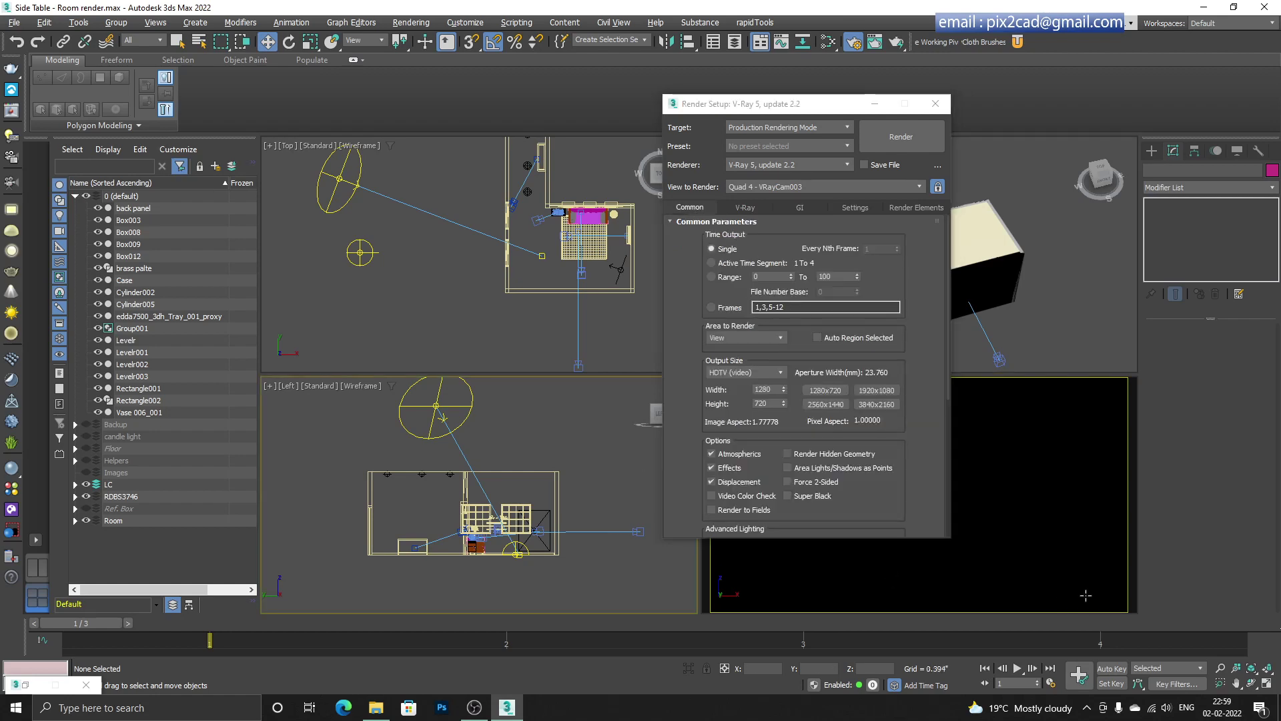
{"action": "left_click", "coordinate": [898, 136]}
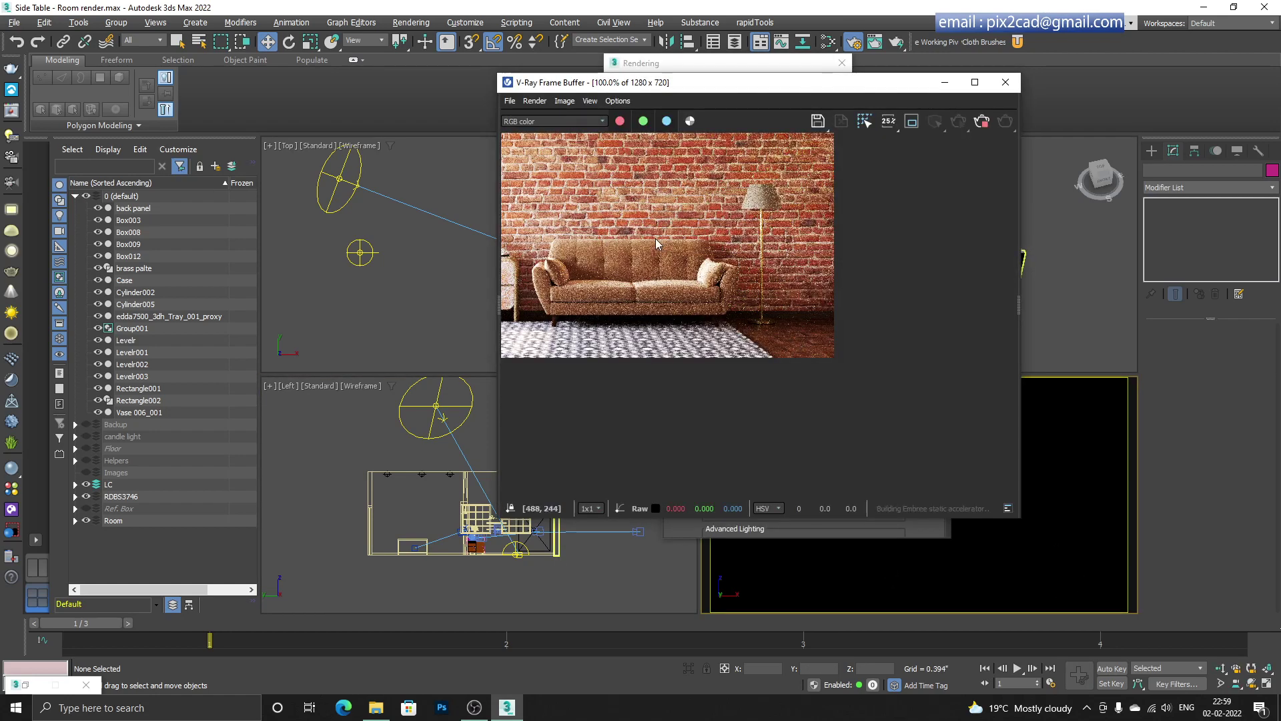
- Examine the rendering image around the brick corner, the bright window opening and the sunlit floor for overexposure
{"action": "scroll", "coordinate": [846, 443], "scroll_direction": "down", "scroll_amount": 2}
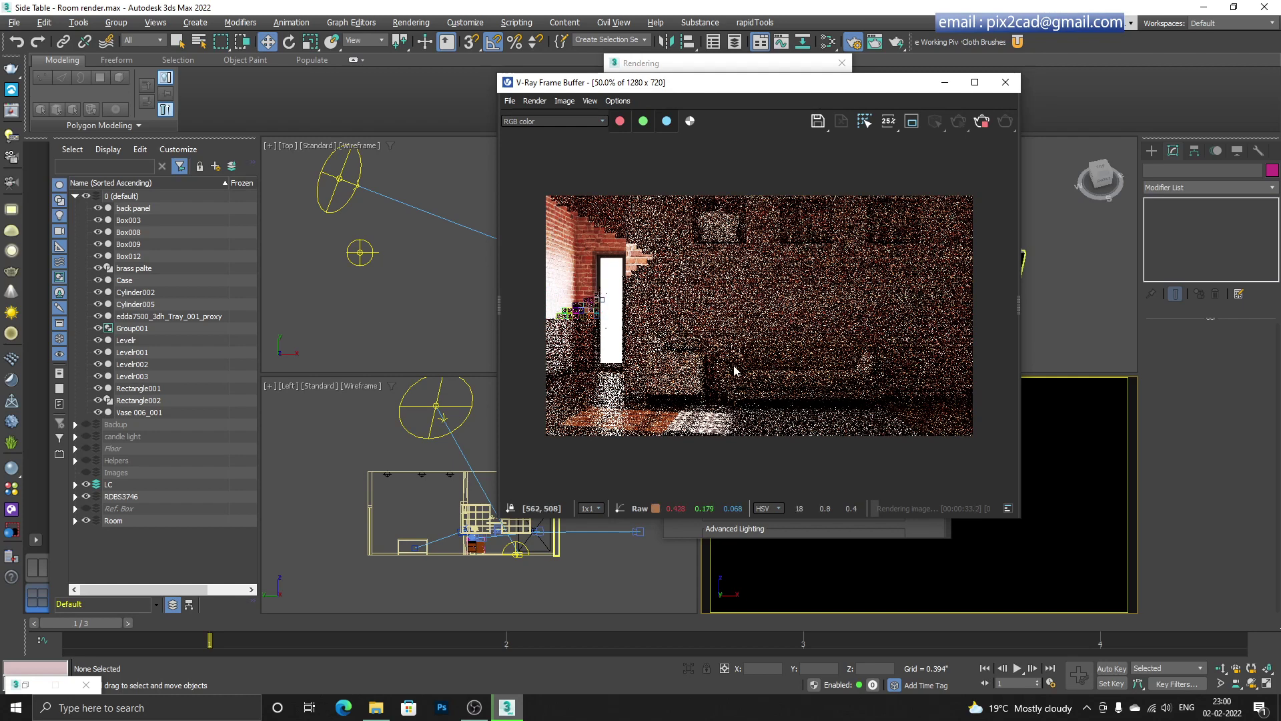
{"action": "double_click", "coordinate": [575, 231]}
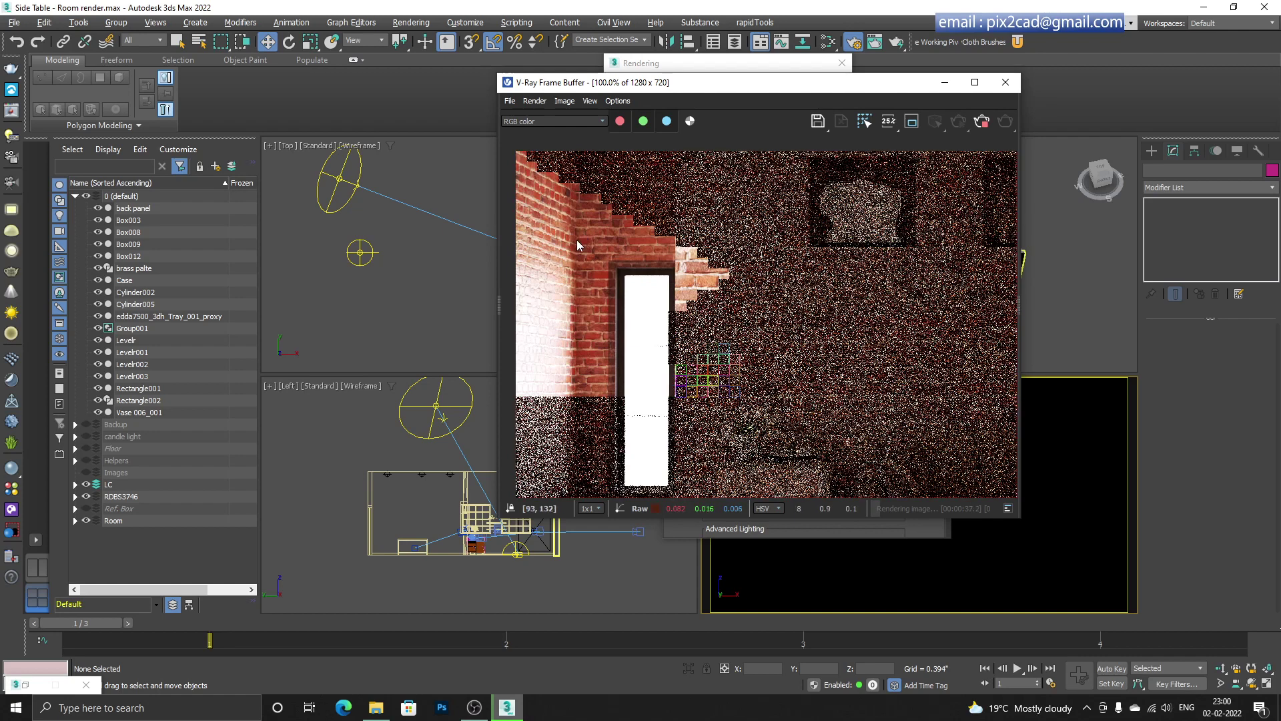
{"action": "middle_click_drag", "start_coordinate": [604, 259], "coordinate": [627, 242]}
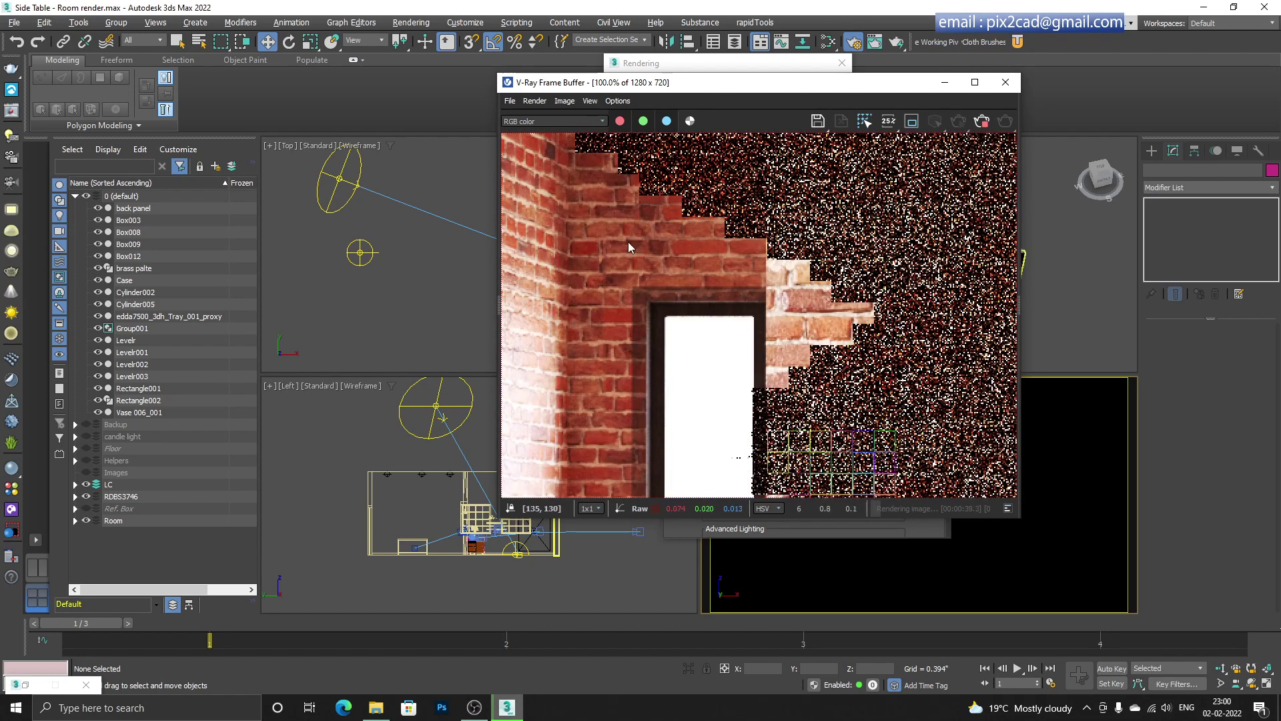
{"action": "scroll", "coordinate": [627, 243], "scroll_direction": "down", "scroll_amount": 1}
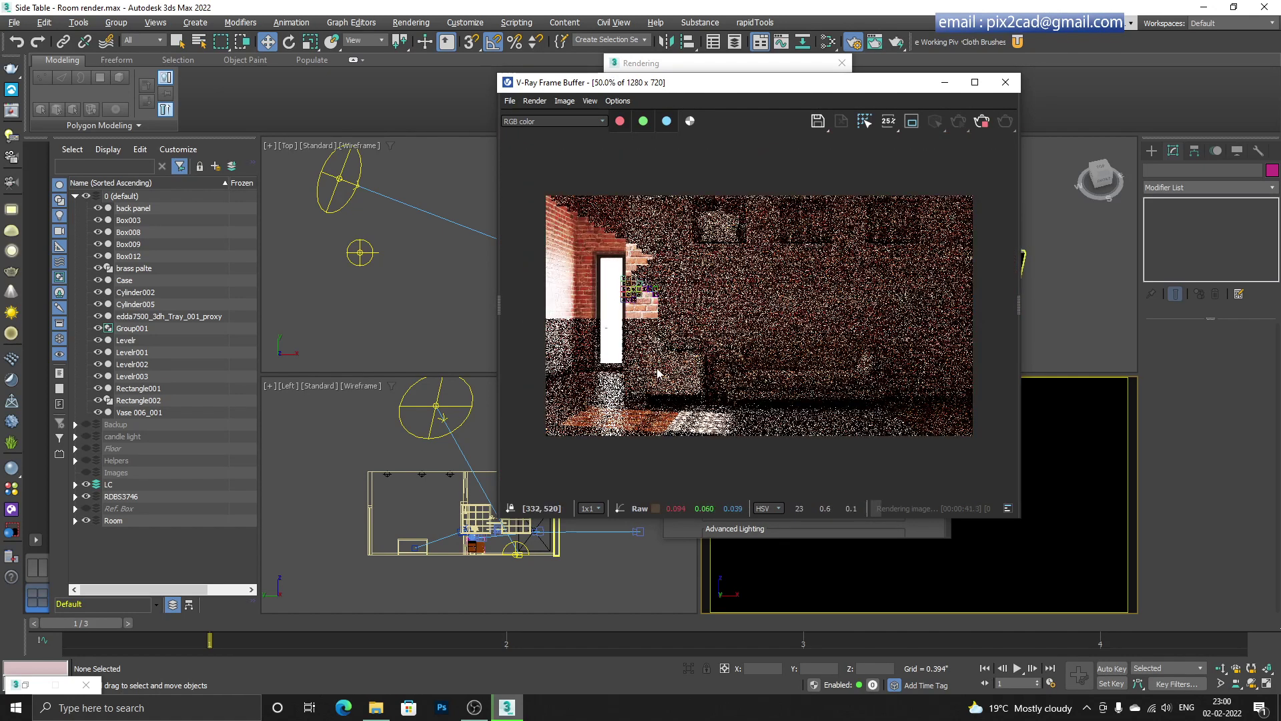
{"action": "scroll", "coordinate": [646, 312], "scroll_direction": "up", "scroll_amount": 1}
{"action": "scroll", "coordinate": [646, 313], "scroll_direction": "down", "scroll_amount": 1}
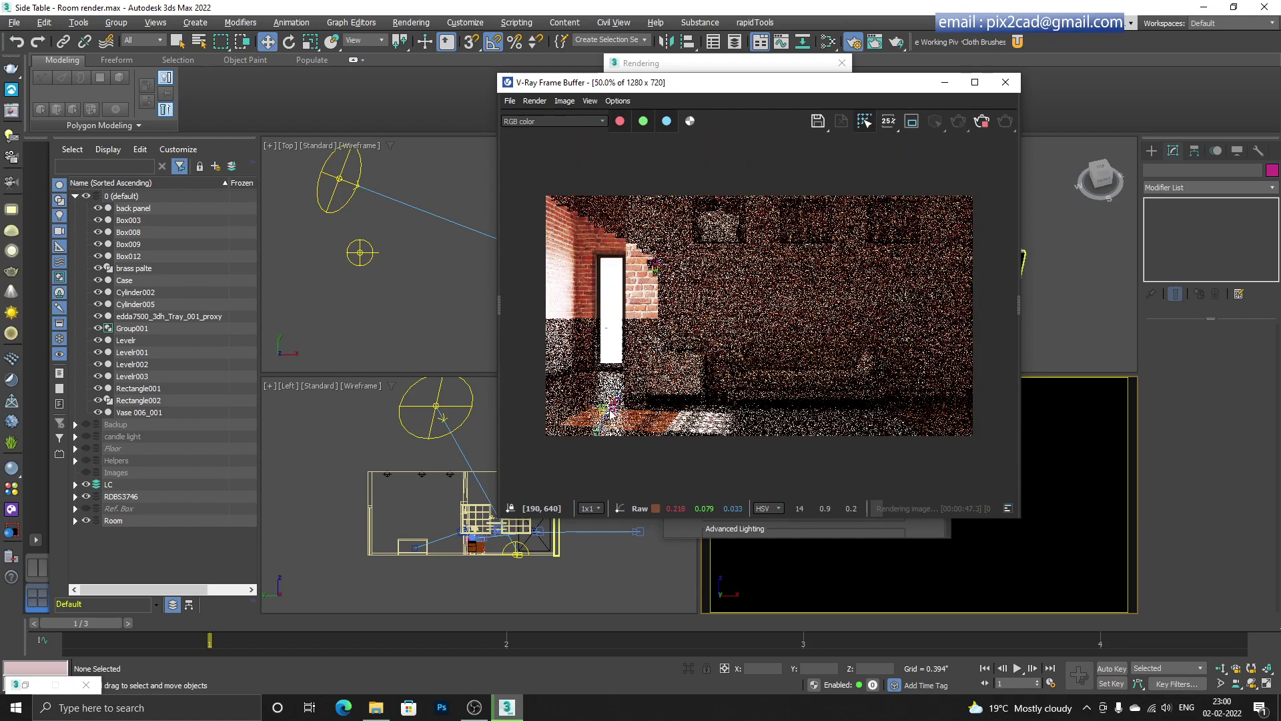
{"action": "scroll", "coordinate": [609, 415], "scroll_direction": "up", "scroll_amount": 2}
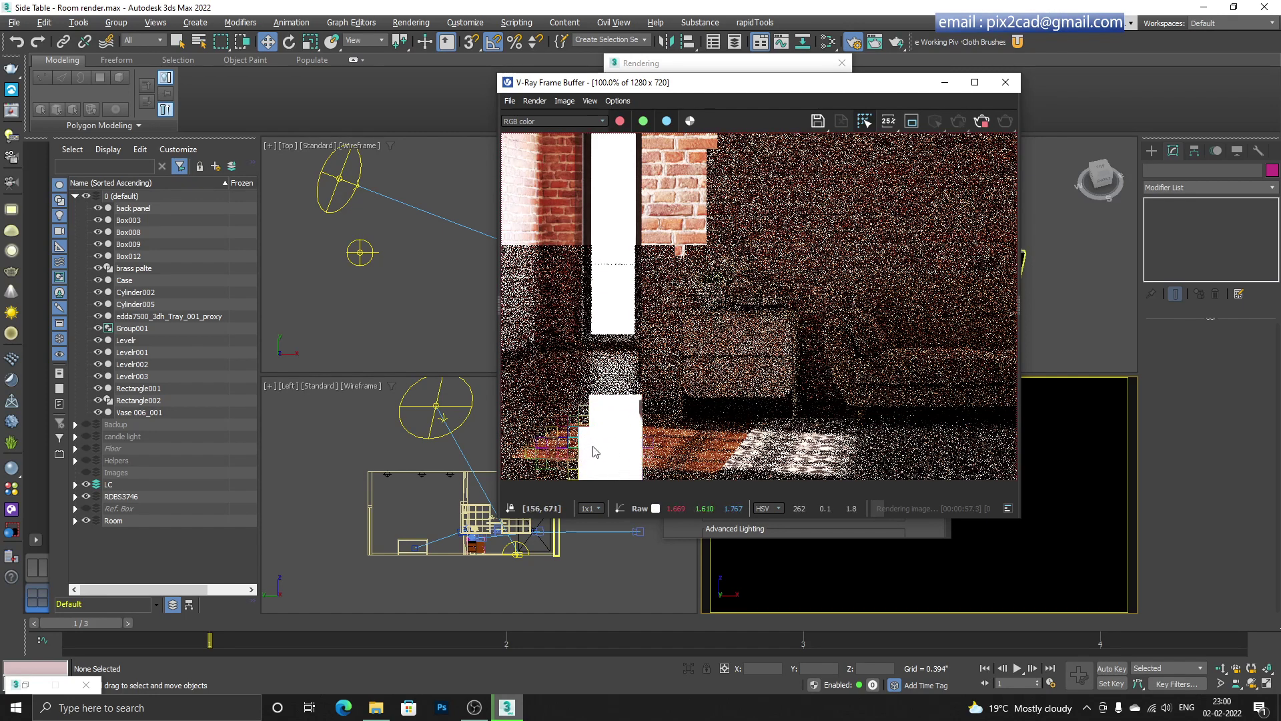
{"action": "scroll", "coordinate": [630, 437], "scroll_direction": "down", "scroll_amount": 2}
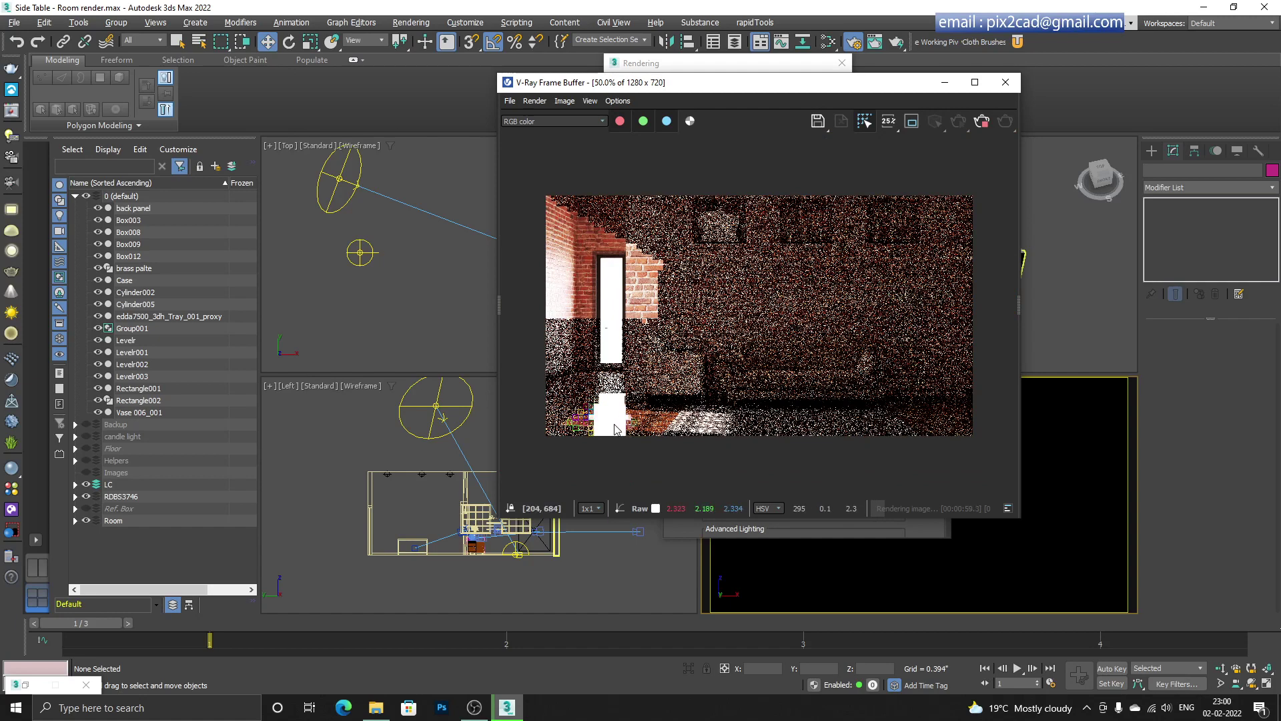
{"action": "scroll", "coordinate": [613, 433], "scroll_direction": "up", "scroll_amount": 2}
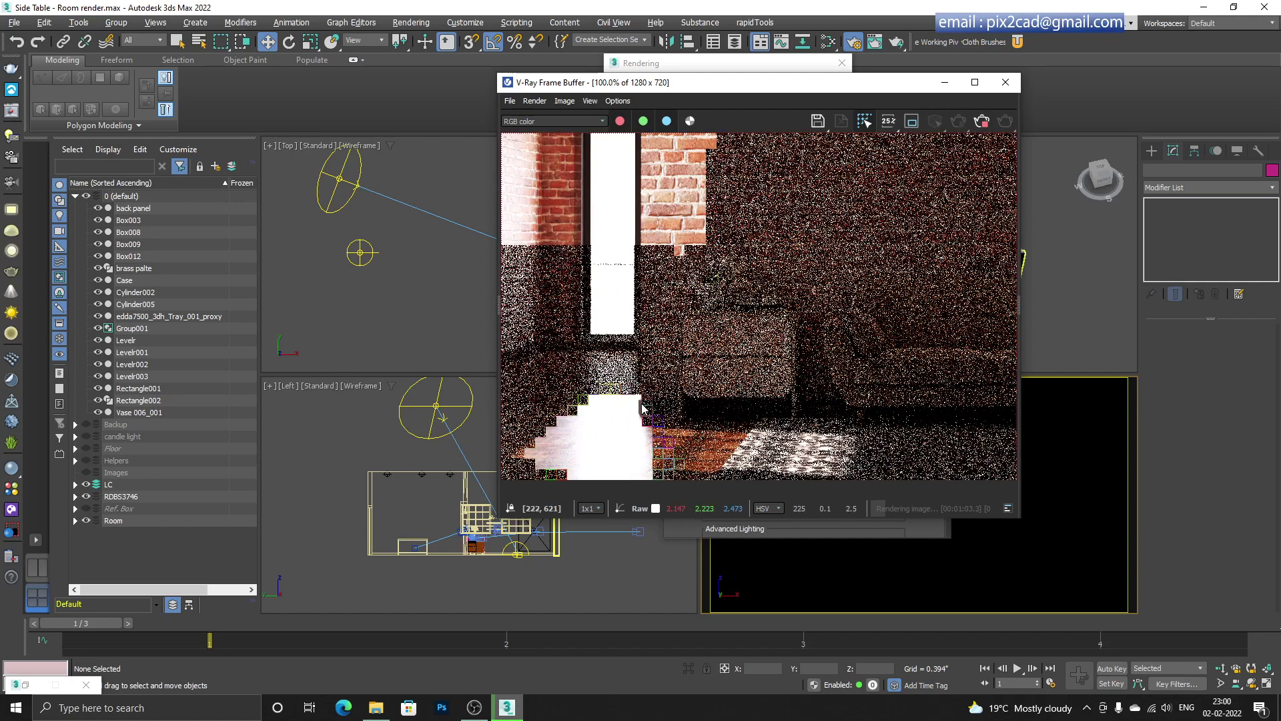
{"action": "scroll", "coordinate": [609, 430], "scroll_direction": "down", "scroll_amount": 2}
- In the frame buffer's Exposure correction layer, set exposure to 0.519, highlight burn to 0.143 and contrast to 0.286
{"action": "left_click", "coordinate": [1019, 307]}
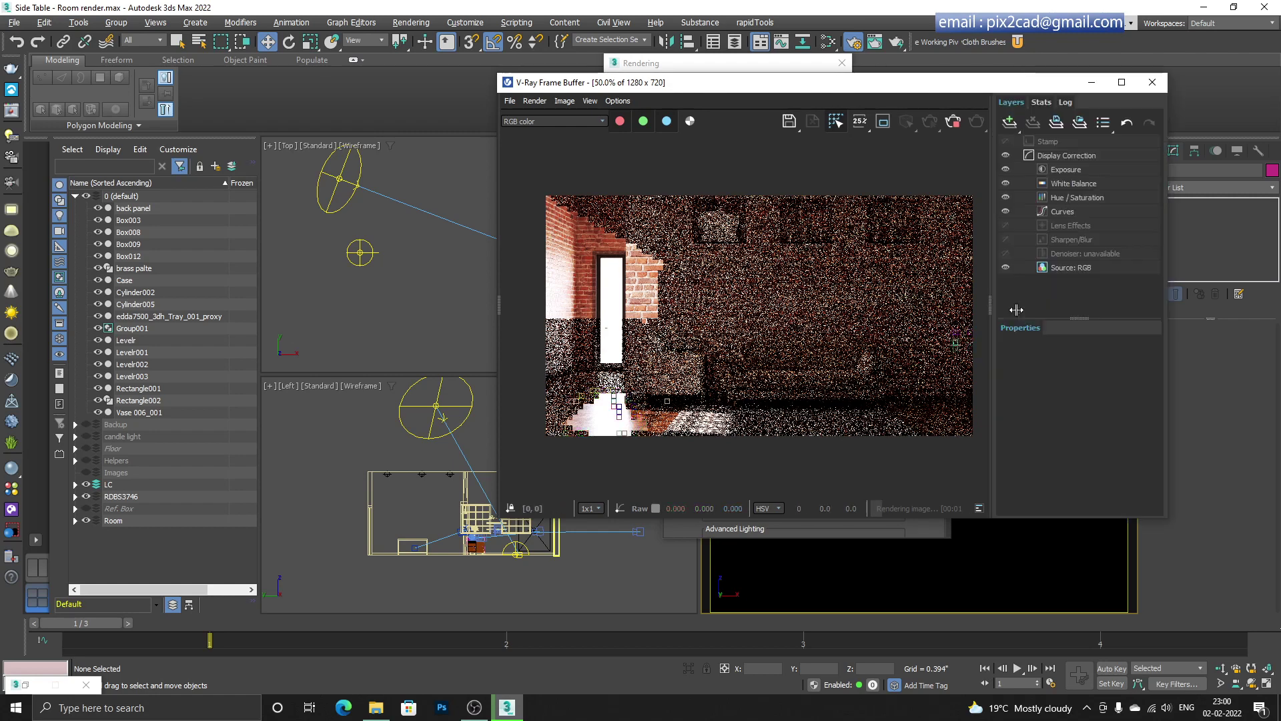
{"action": "left_click", "coordinate": [1066, 170]}
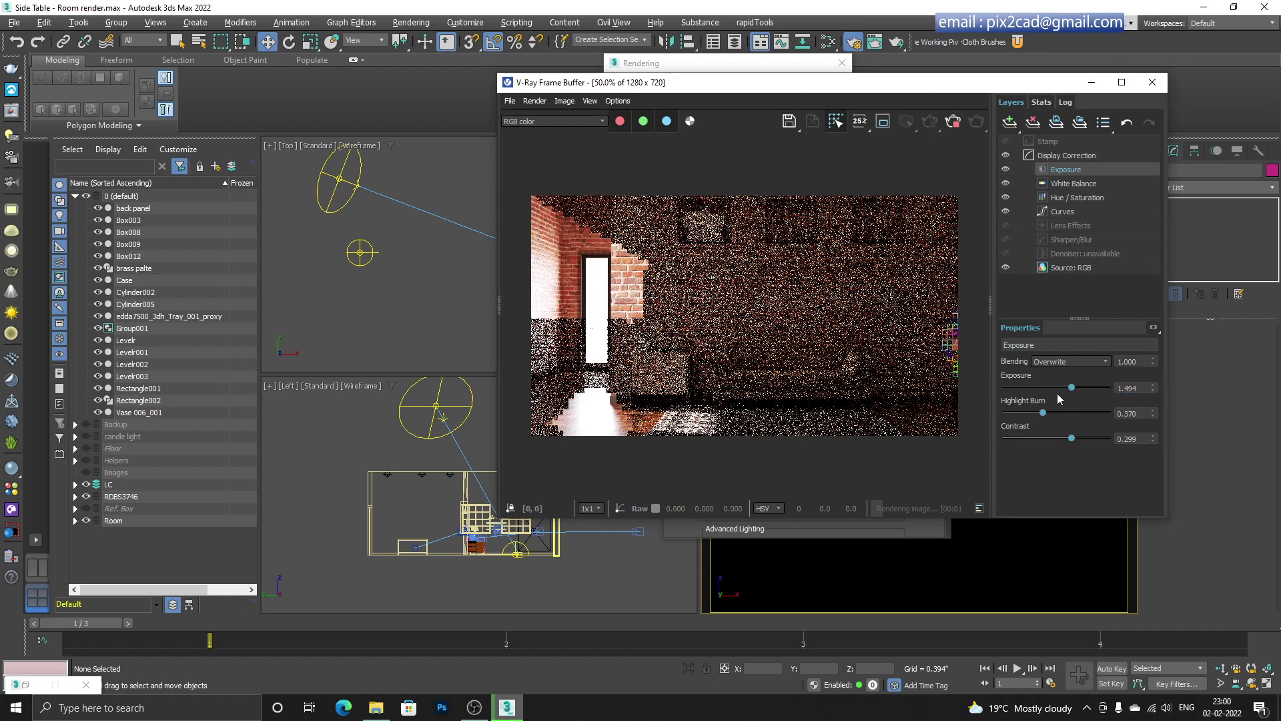
{"action": "left_click", "coordinate": [1005, 170]}
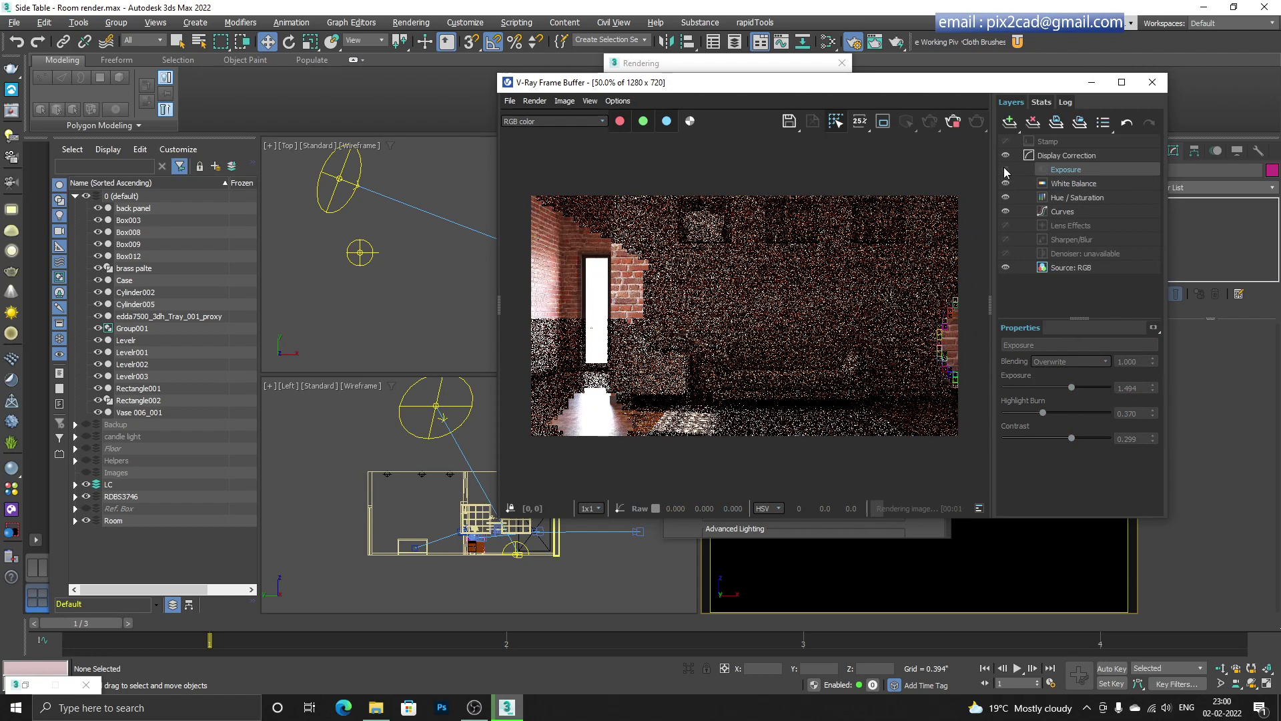
{"action": "left_click", "coordinate": [1005, 170]}
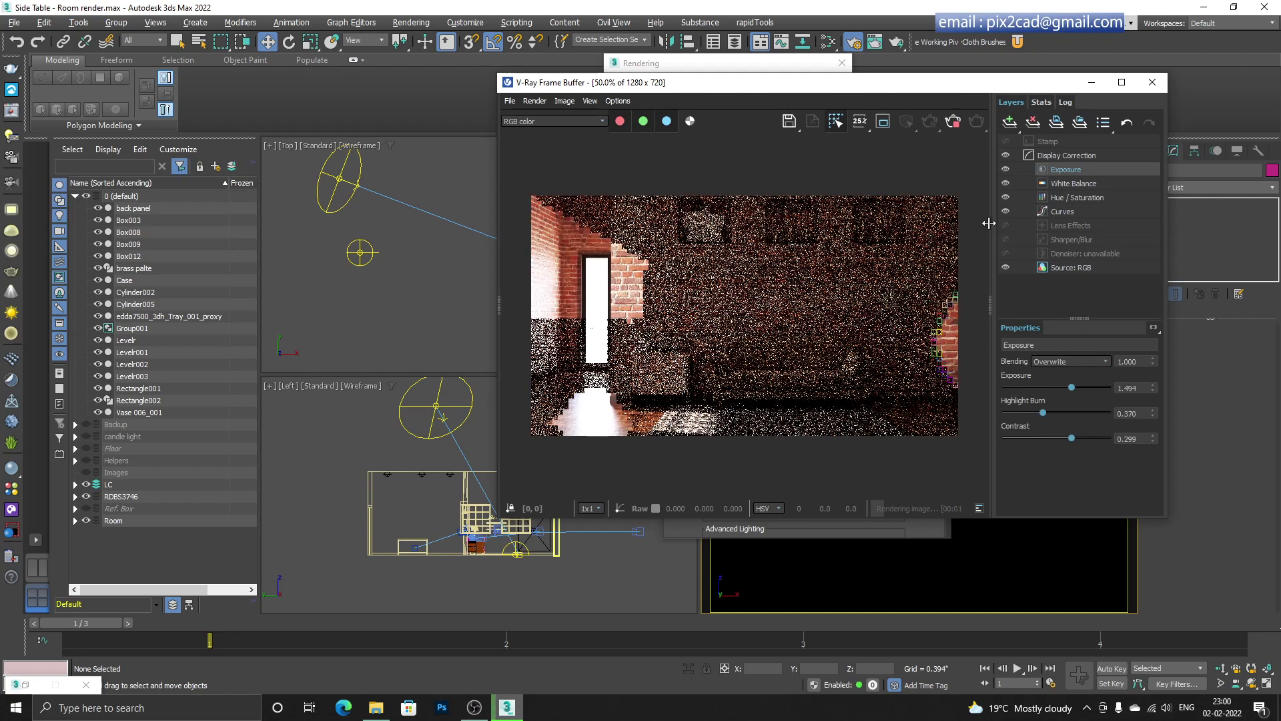
{"action": "double_click", "coordinate": [606, 441]}
{"action": "mouse_move", "coordinate": [1069, 387]}
{"action": "left_mouse_down"}
{"action": "mouse_move", "coordinate": [1069, 414]}
{"action": "mouse_move", "coordinate": [1020, 413]}
{"action": "mouse_move", "coordinate": [1084, 438]}
{"action": "mouse_move", "coordinate": [1072, 438]}
{"action": "left_mouse_up"}
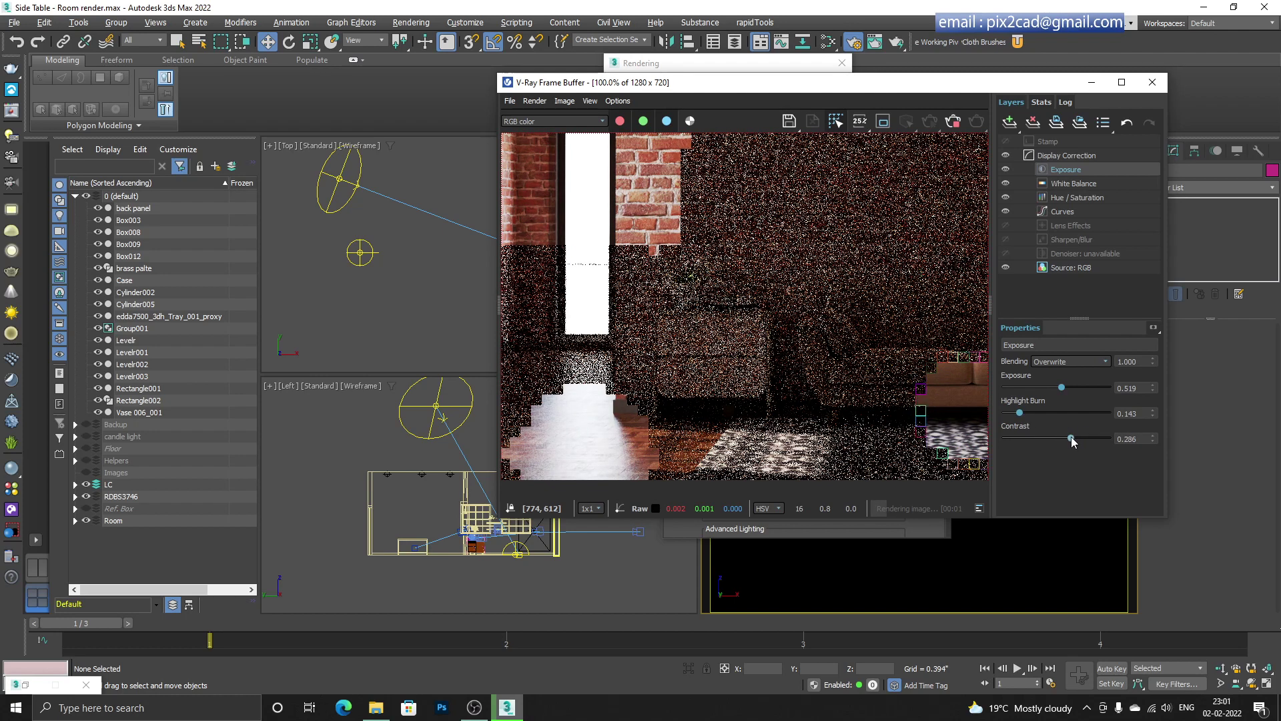
- Inspect the corrected brick wall and sofa area in the render, and stop the production render
{"action": "scroll", "coordinate": [581, 401], "scroll_direction": "down", "scroll_amount": 2}
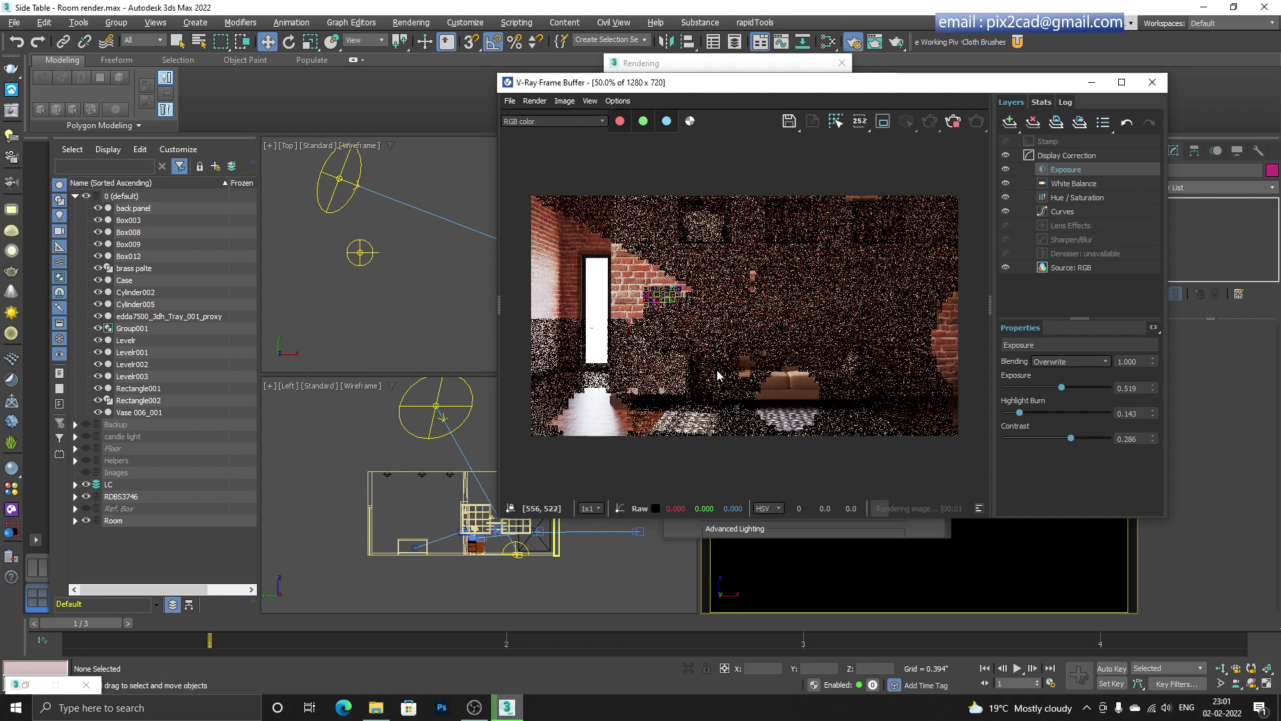
{"action": "scroll", "coordinate": [634, 282], "scroll_direction": "up", "scroll_amount": 1}
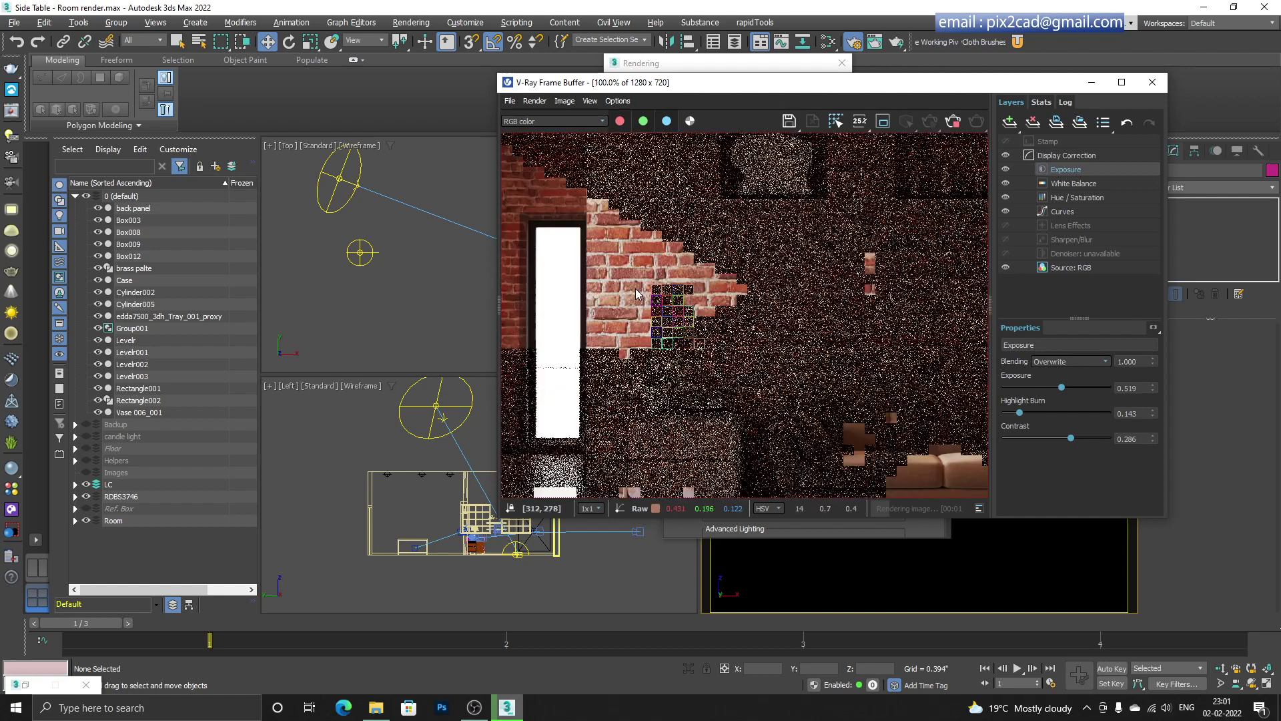
{"action": "scroll", "coordinate": [684, 325], "scroll_direction": "down", "scroll_amount": 1}
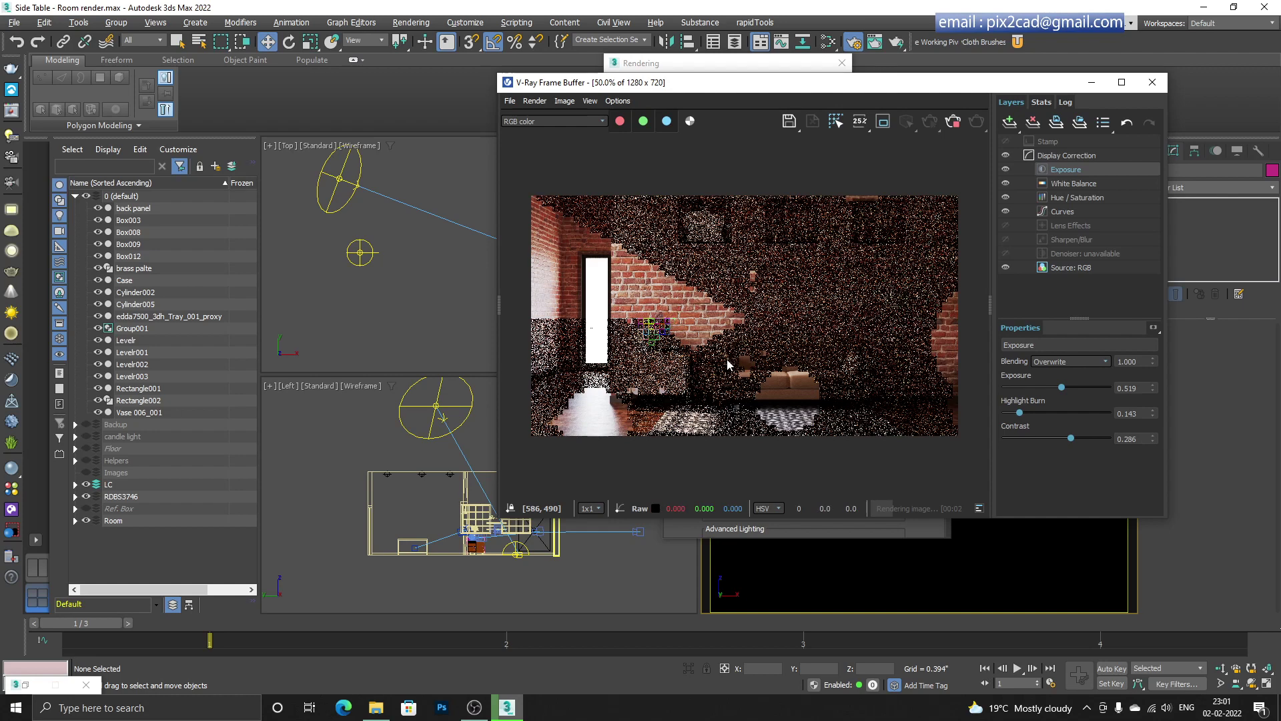
{"action": "scroll", "coordinate": [671, 313], "scroll_direction": "up", "scroll_amount": 1}
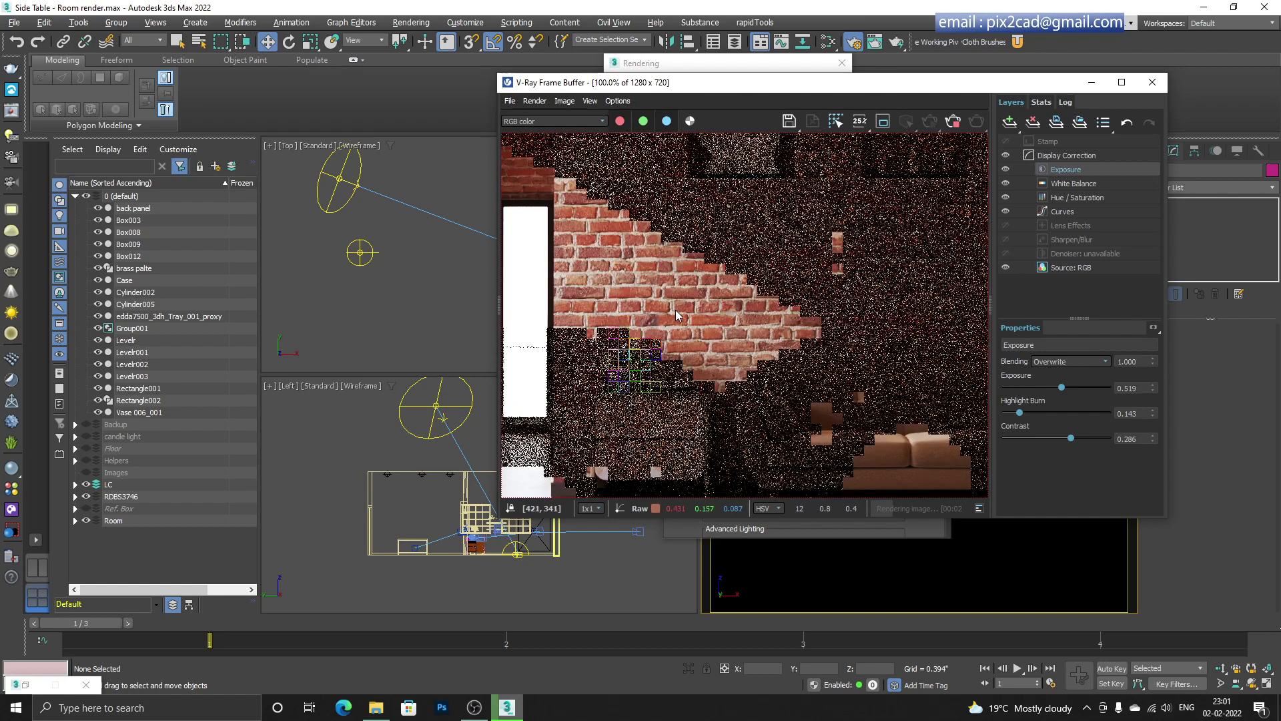
{"action": "scroll", "coordinate": [661, 370], "scroll_direction": "down", "scroll_amount": 1}
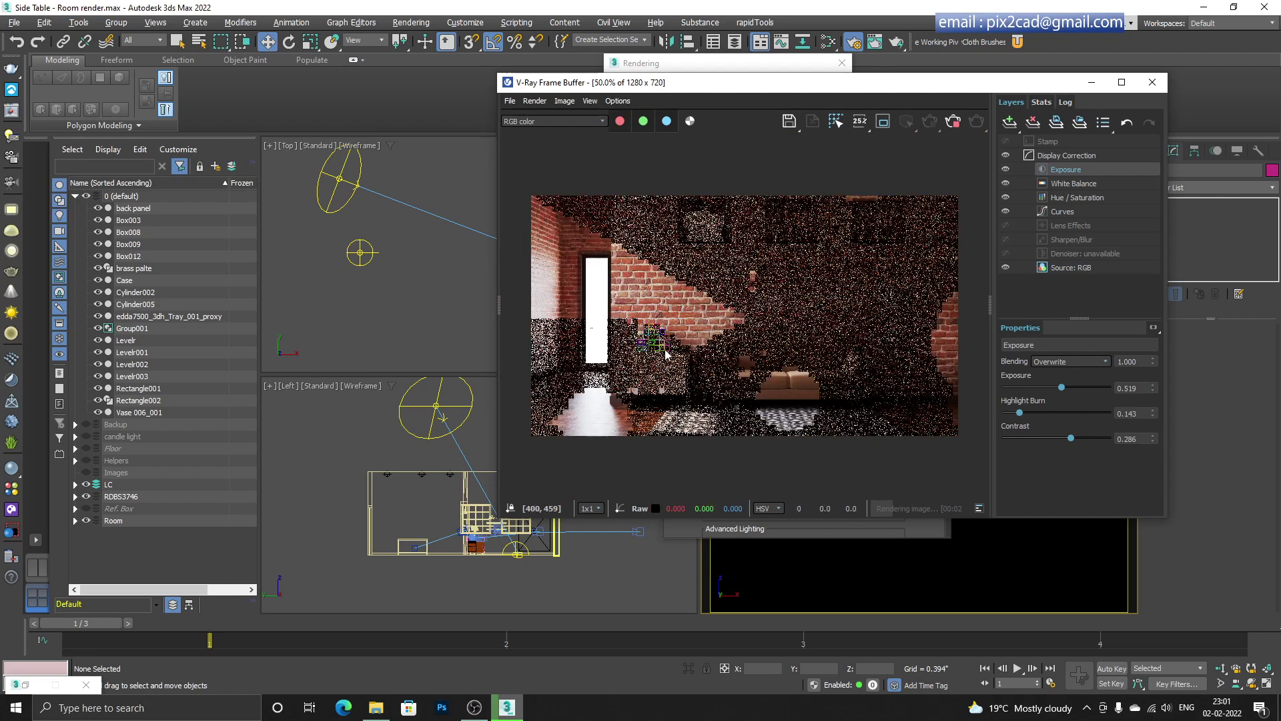
{"action": "left_click", "coordinate": [955, 122]}
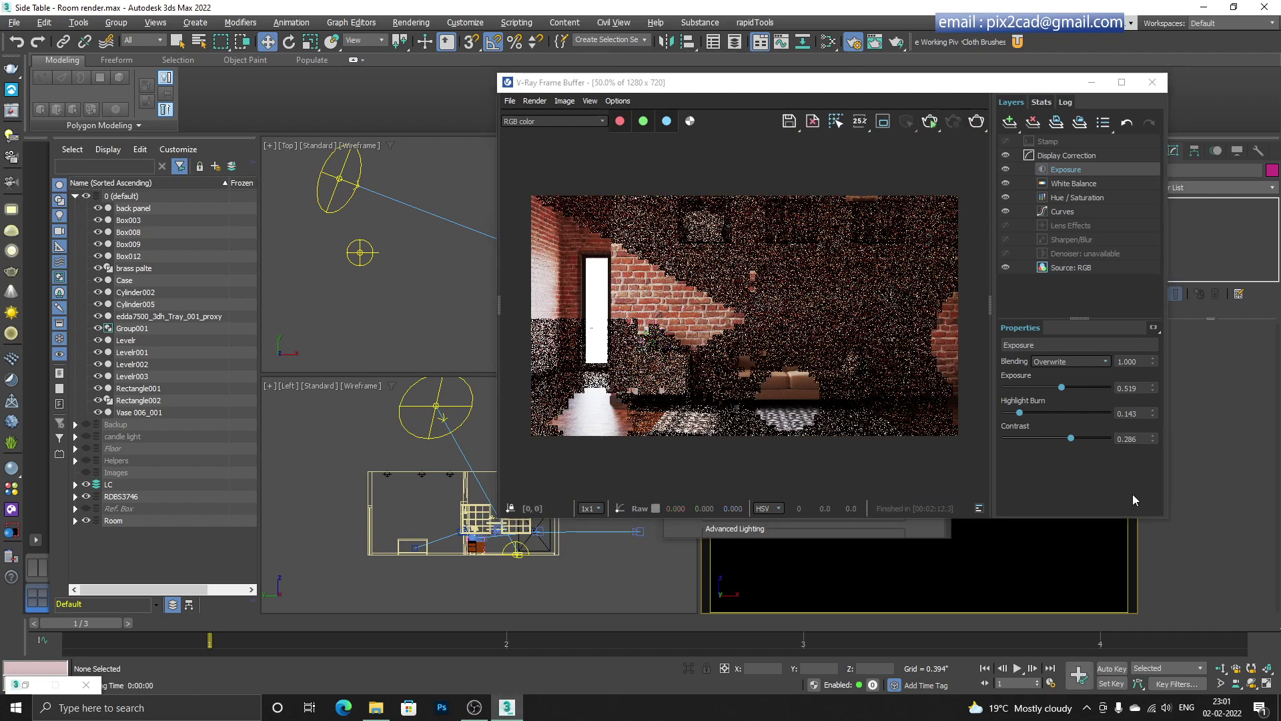